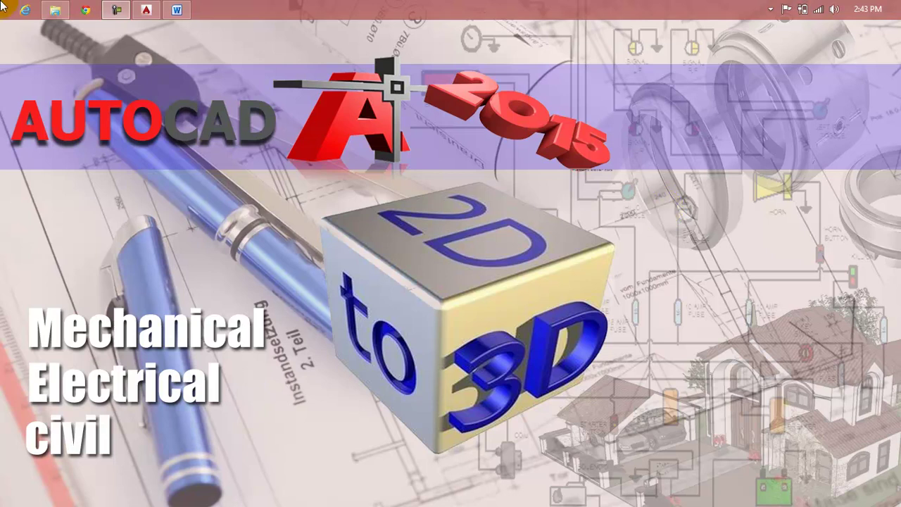
- Bring the Lesson 15 outline on the Circle command into view in Word
{"action": "left_click", "coordinate": [176, 9]}
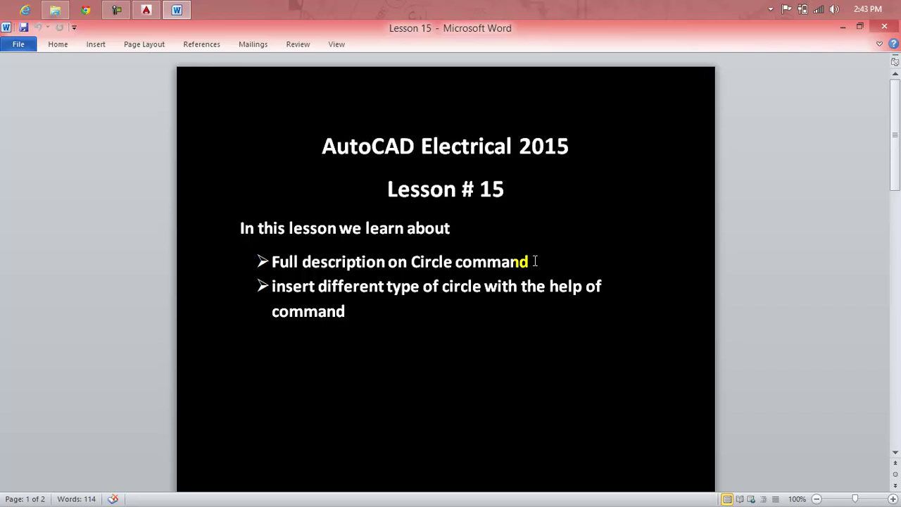
{"action": "left_click", "coordinate": [885, 28]}
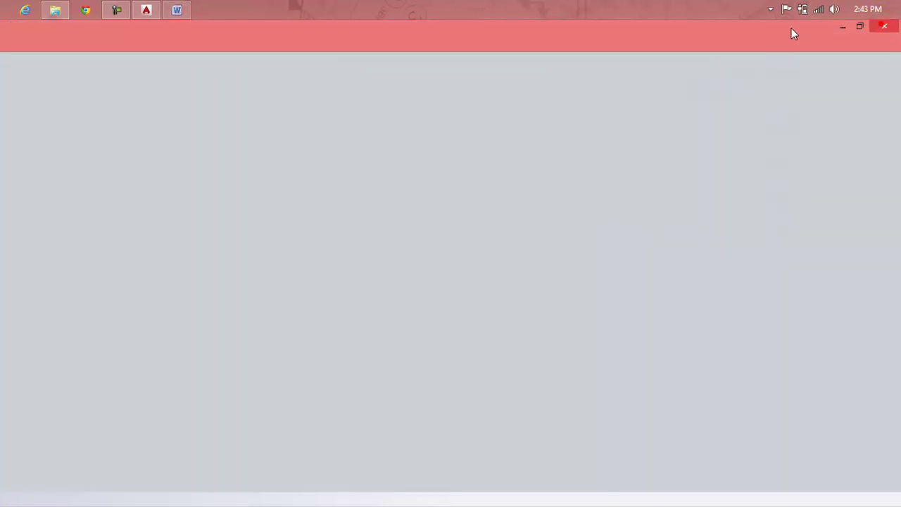
{"action": "left_click", "coordinate": [146, 9]}
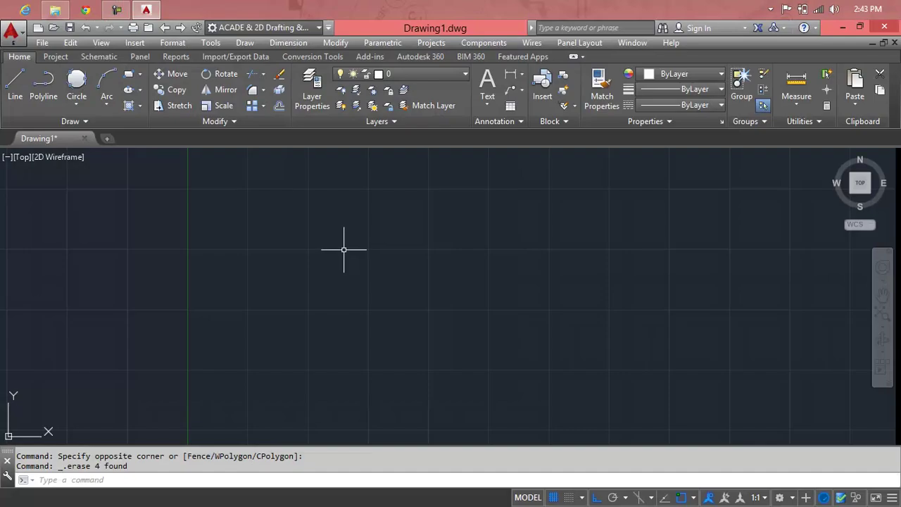
{"action": "key", "text": "Escape"}
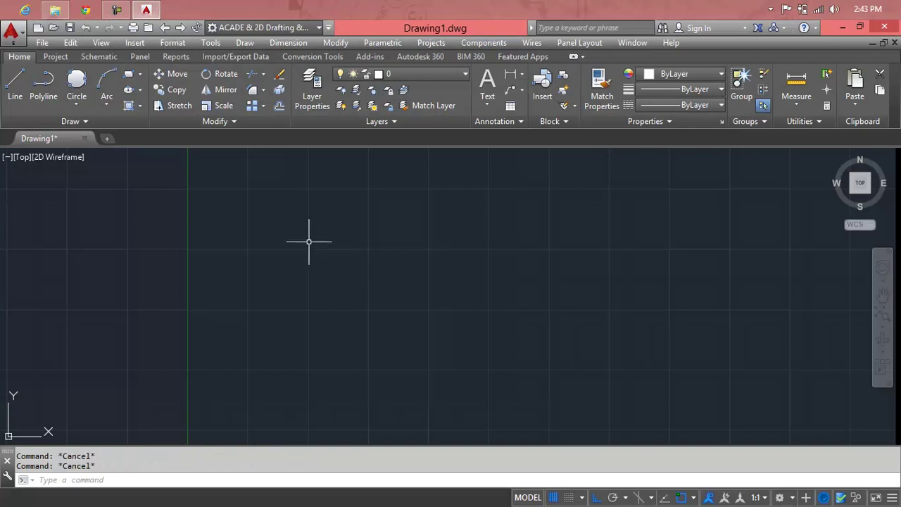
{"action": "left_click", "coordinate": [76, 103]}
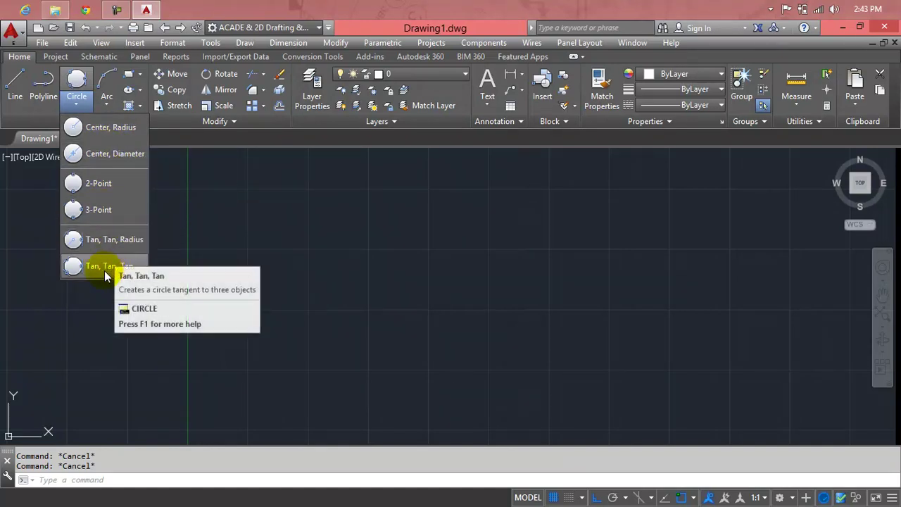
{"action": "left_click", "coordinate": [236, 262]}
{"action": "left_click", "coordinate": [241, 245]}
{"action": "key", "text": "Escape"}
{"action": "key", "text": "Escape"}
{"action": "key", "text": "Return"}
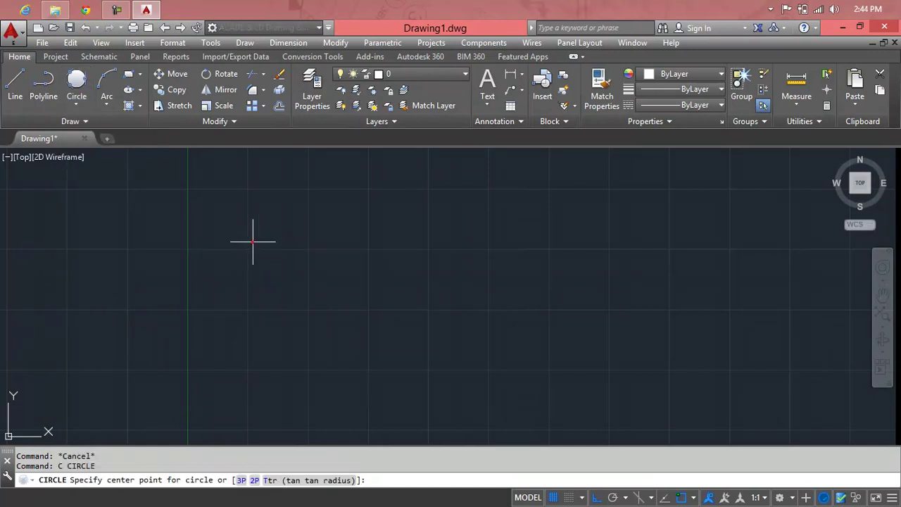
{"action": "left_click", "coordinate": [253, 242]}
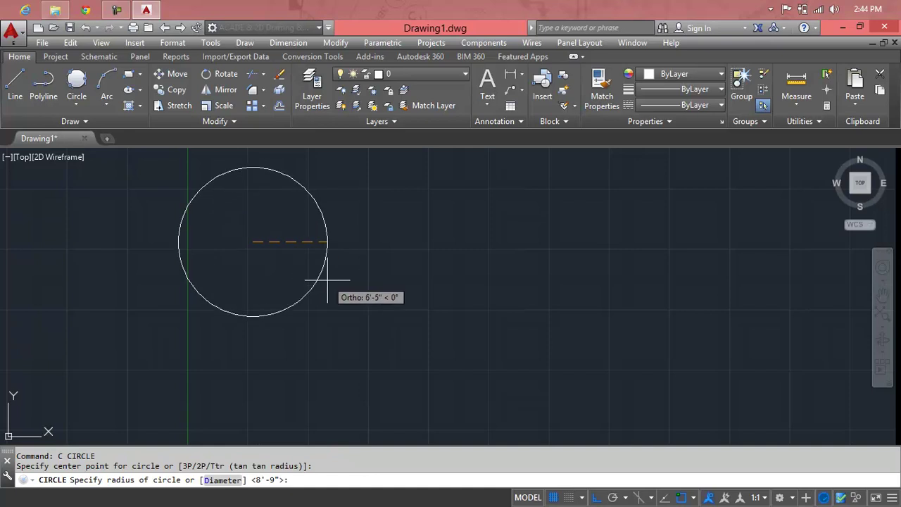
{"action": "left_click", "coordinate": [328, 280]}
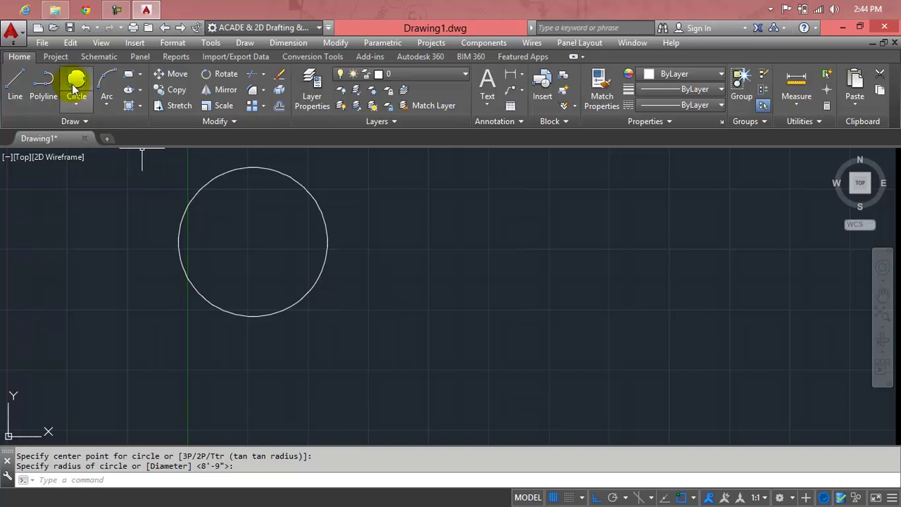
{"action": "left_click", "coordinate": [245, 42]}
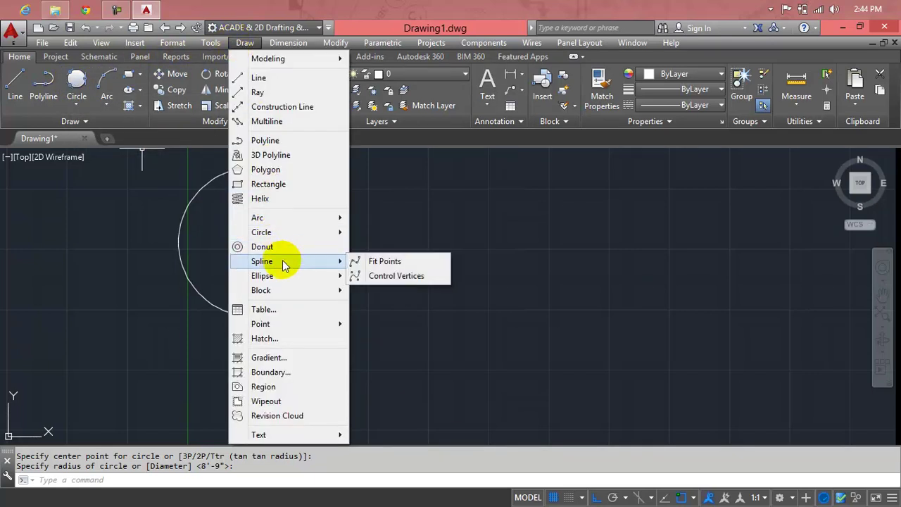
{"action": "mouse_move", "coordinate": [261, 232]}
{"action": "left_click", "coordinate": [399, 234]}
{"action": "left_click", "coordinate": [403, 238]}
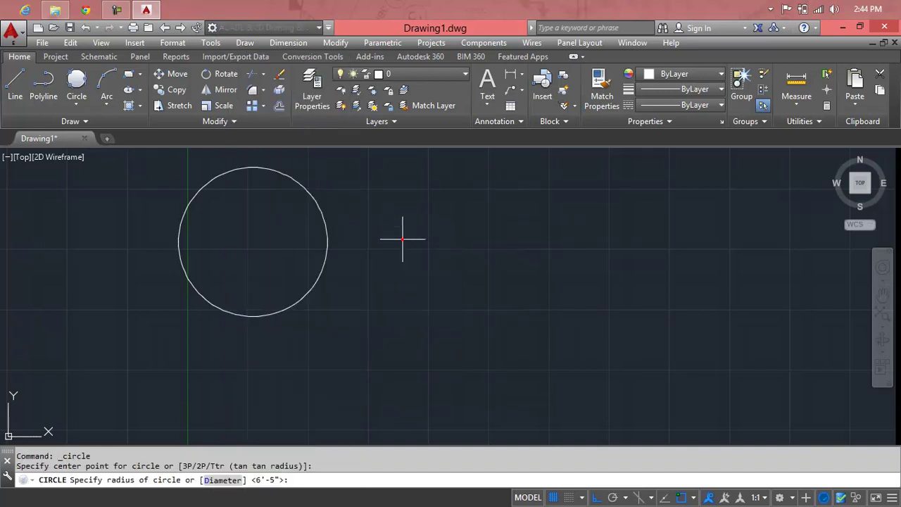
{"action": "left_click", "coordinate": [503, 319]}
{"action": "left_click", "coordinate": [563, 227]}
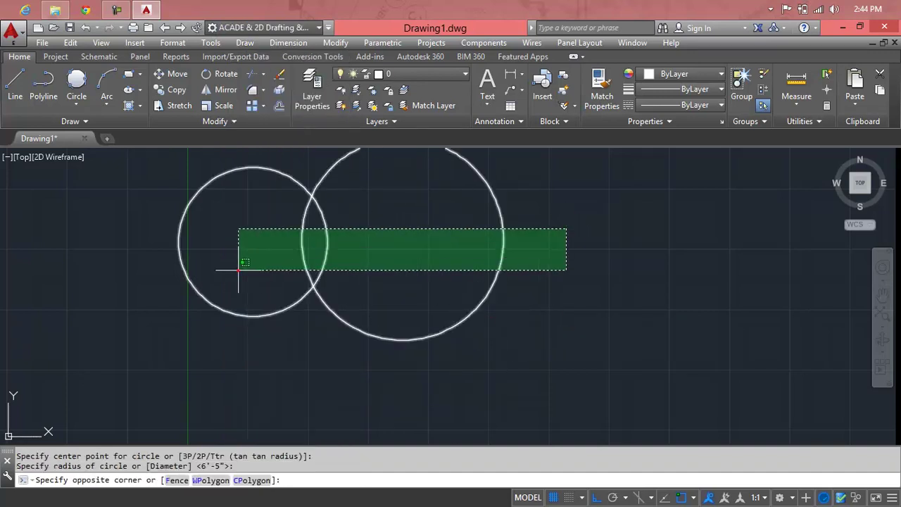
{"action": "left_click", "coordinate": [238, 270]}
{"action": "key", "text": "Delete"}
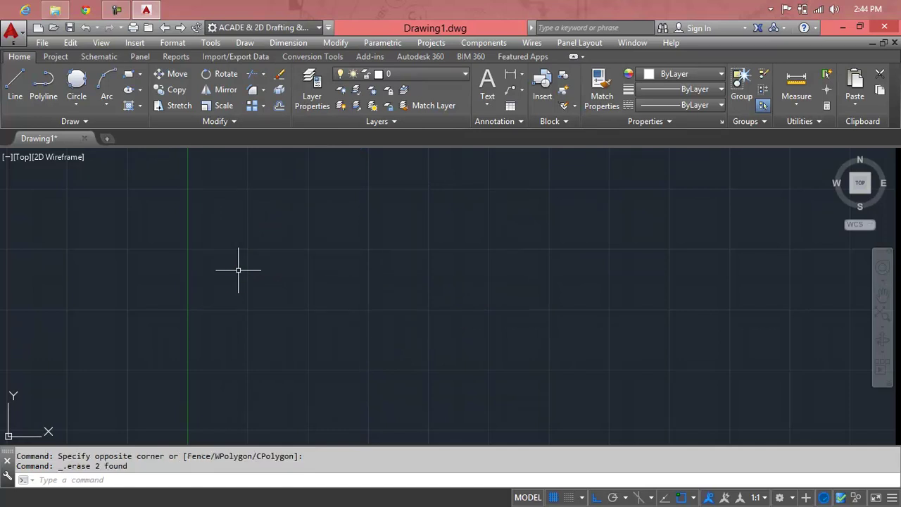
- Draw a circle of radius 10 at a picked centre point
{"action": "key", "text": "Escape"}
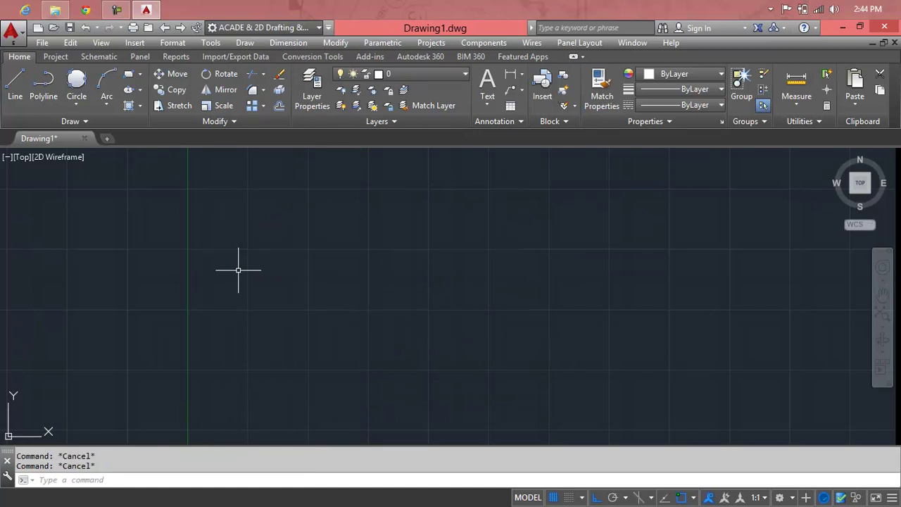
{"action": "type", "text": "c"}
{"action": "key", "text": "Return"}
{"action": "left_click", "coordinate": [247, 250]}
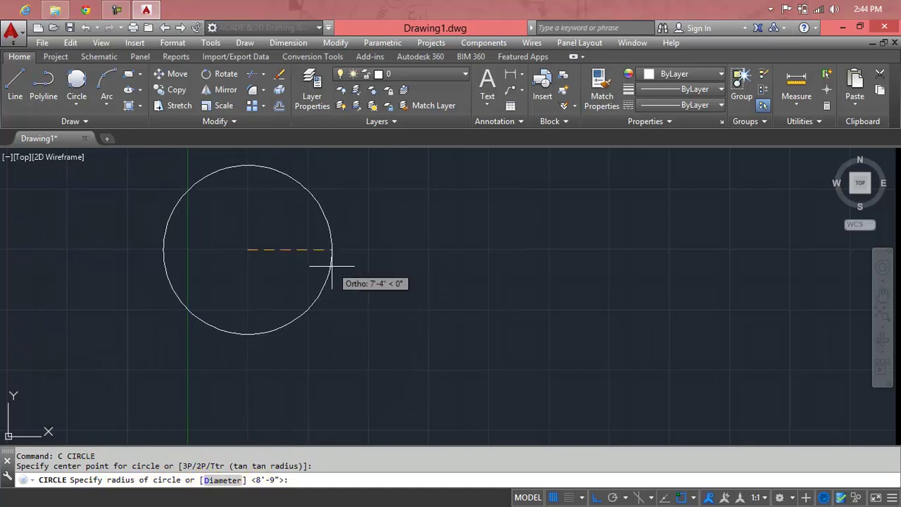
{"action": "type", "text": "10"}
{"action": "key", "text": "Return"}
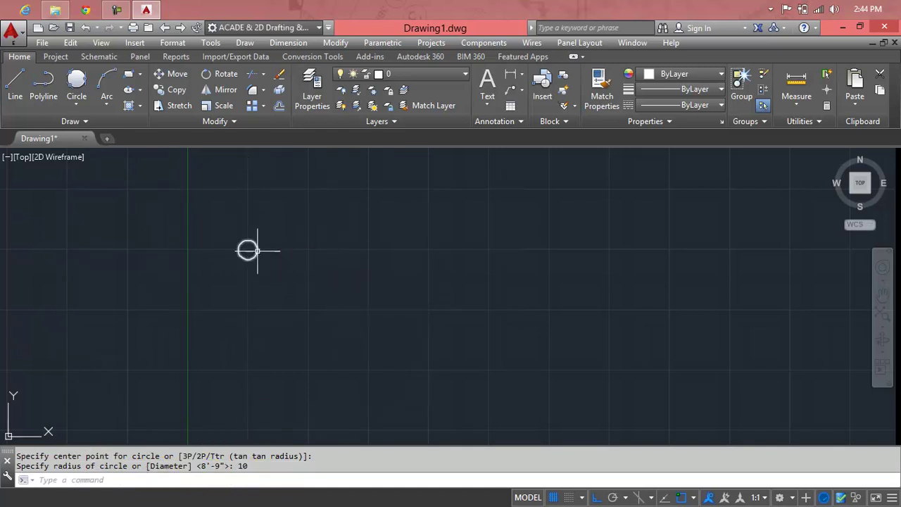
{"action": "scroll", "coordinate": [247, 248], "scroll_direction": "up", "scroll_amount": 5}
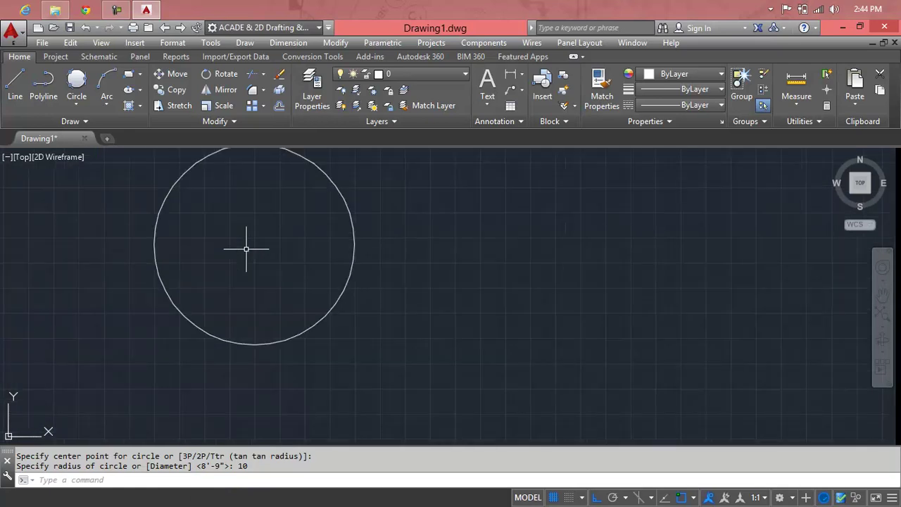
{"action": "type", "text": "c"}
- Draw a concentric circle of diameter 10 on the first circle's centre
{"action": "key", "text": "Return"}
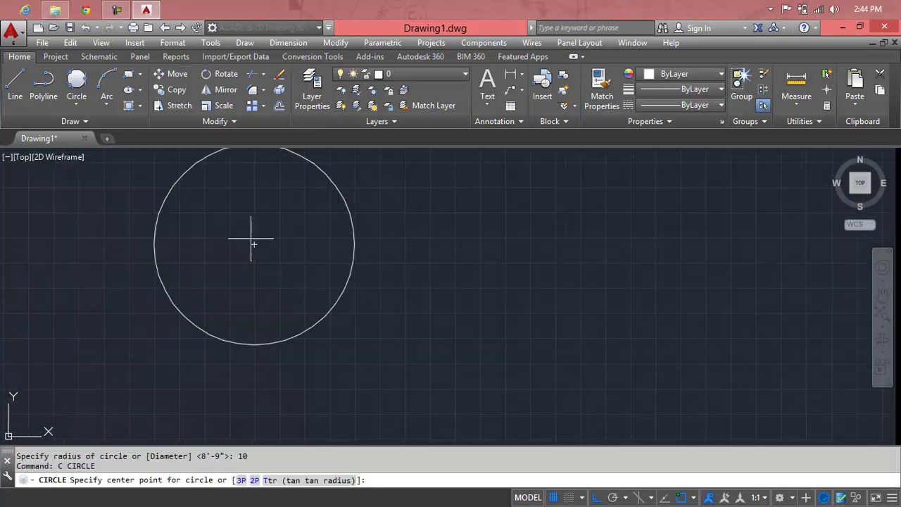
{"action": "left_click", "coordinate": [254, 244]}
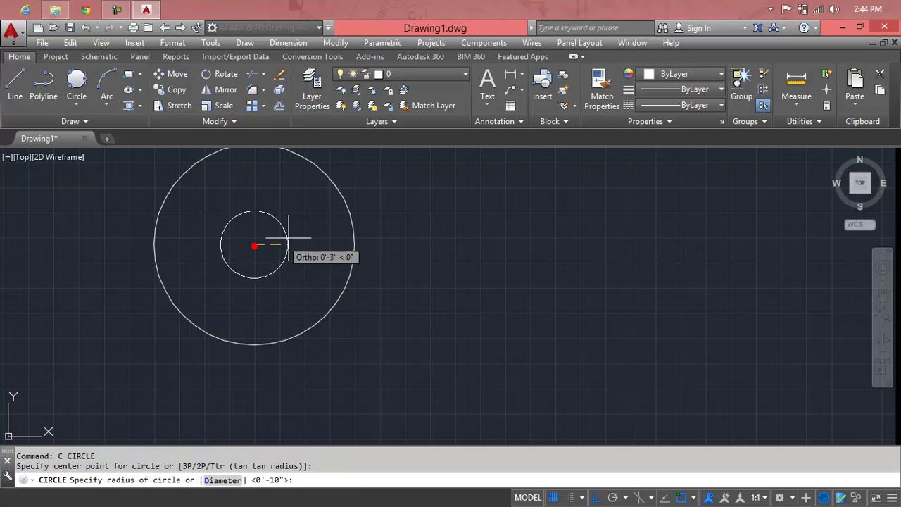
{"action": "type", "text": "d"}
{"action": "key", "text": "Return"}
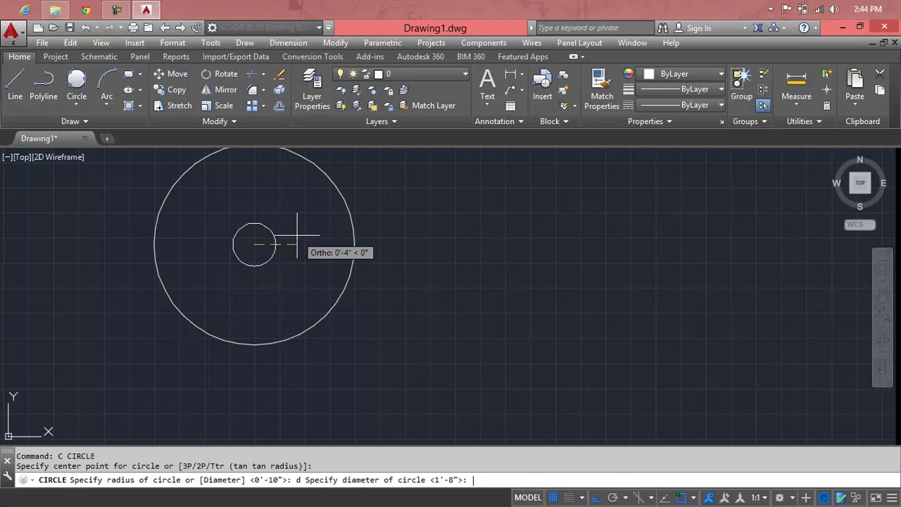
{"action": "type", "text": "10"}
{"action": "key", "text": "Return"}
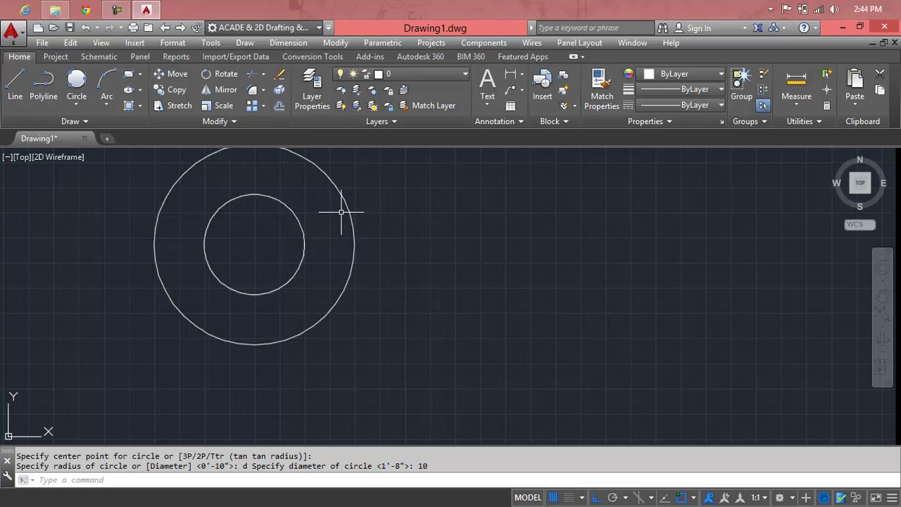
- Select only the inner diameter-10 circle and erase it
{"action": "left_click", "coordinate": [345, 209]}
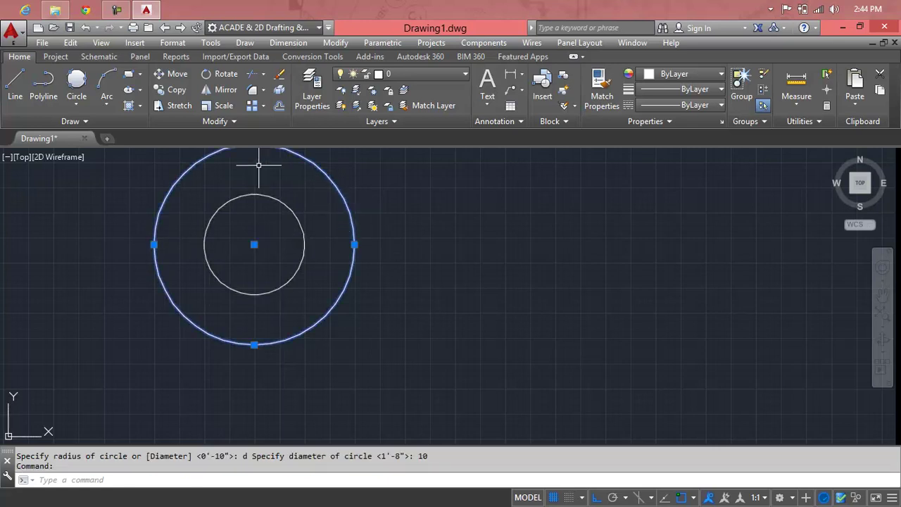
{"action": "left_click", "coordinate": [303, 241]}
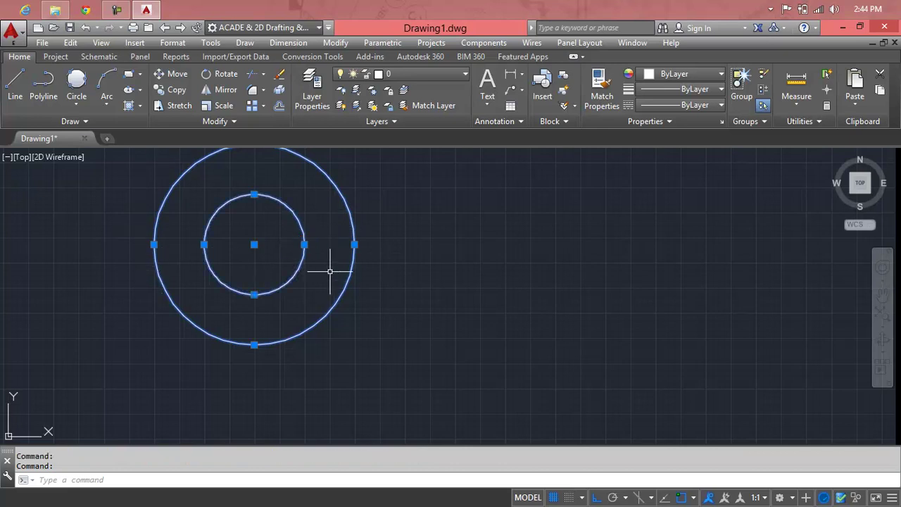
{"action": "key", "text": "Escape"}
{"action": "left_click", "coordinate": [303, 239]}
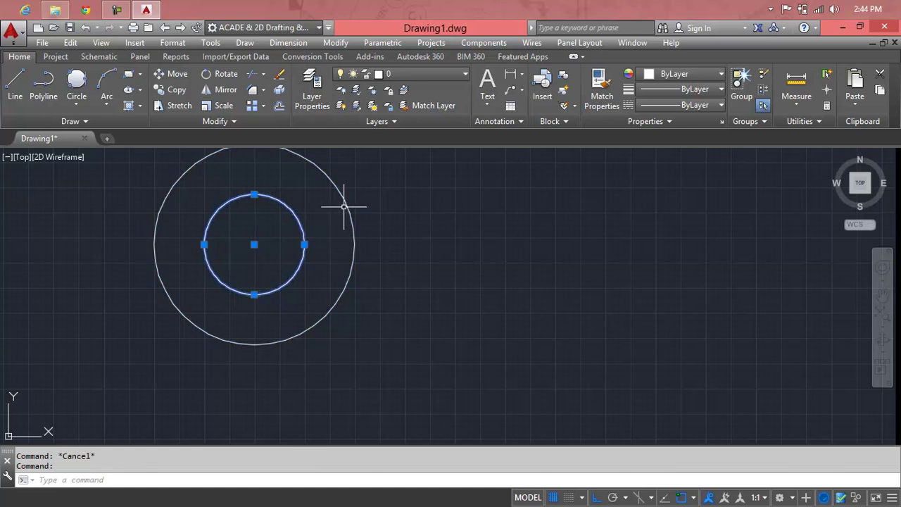
{"action": "key", "text": "Delete"}
{"action": "key", "text": "Return"}
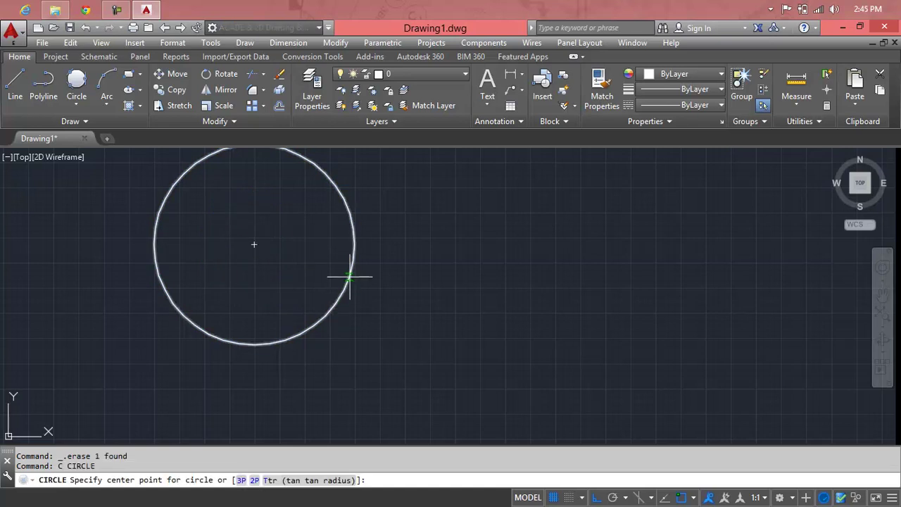
- Draw a diameter-20 circle concentric with the big circle
{"action": "left_click", "coordinate": [255, 244]}
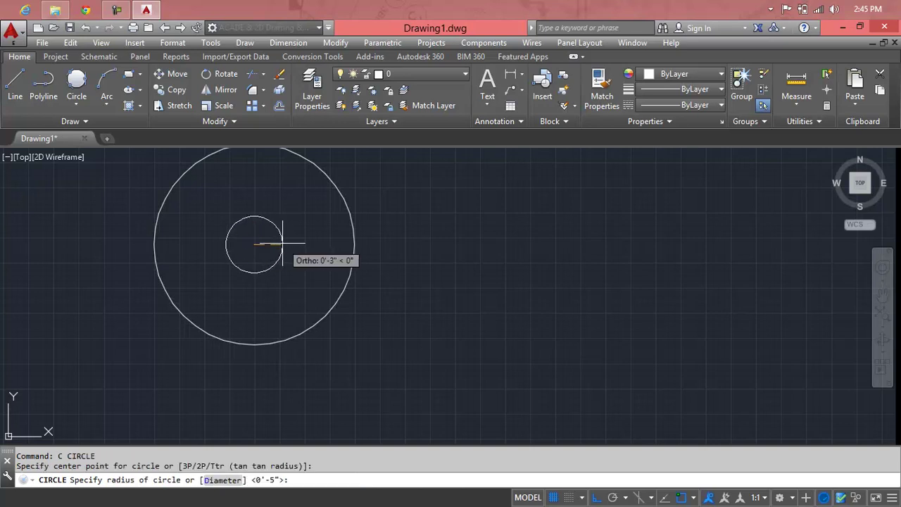
{"action": "type", "text": "d"}
{"action": "key", "text": "Return"}
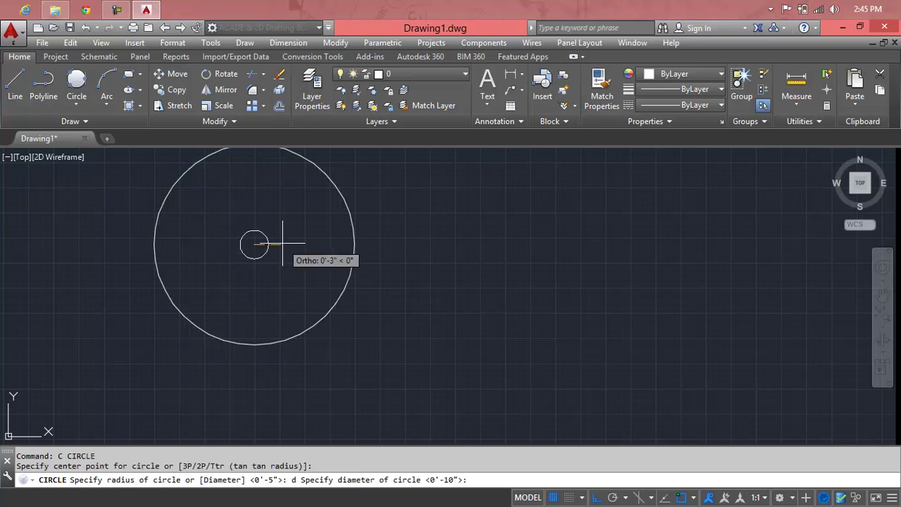
{"action": "key", "text": "Return"}
{"action": "scroll", "coordinate": [310, 241], "scroll_direction": "down", "scroll_amount": 2}
{"action": "type", "text": "m"}
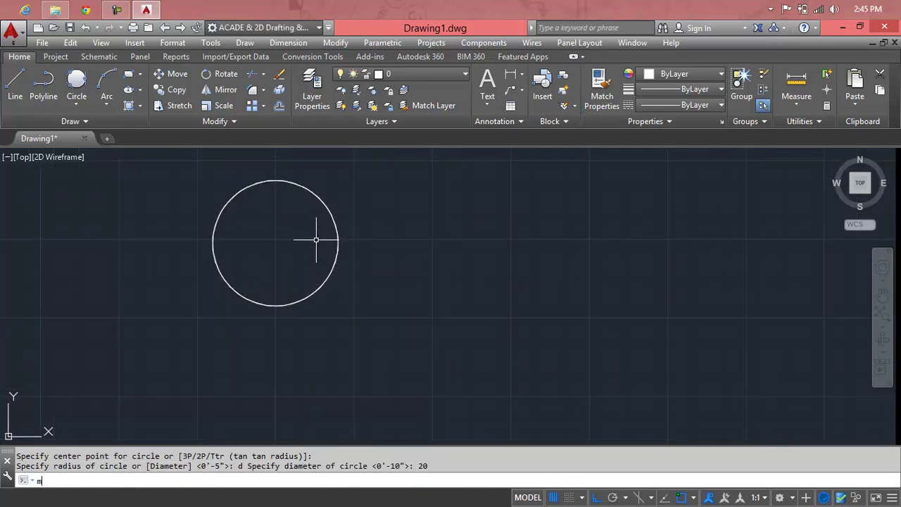
- Move a circle to the right, beside the other
{"action": "key", "text": "Return"}
{"action": "left_click", "coordinate": [336, 228]}
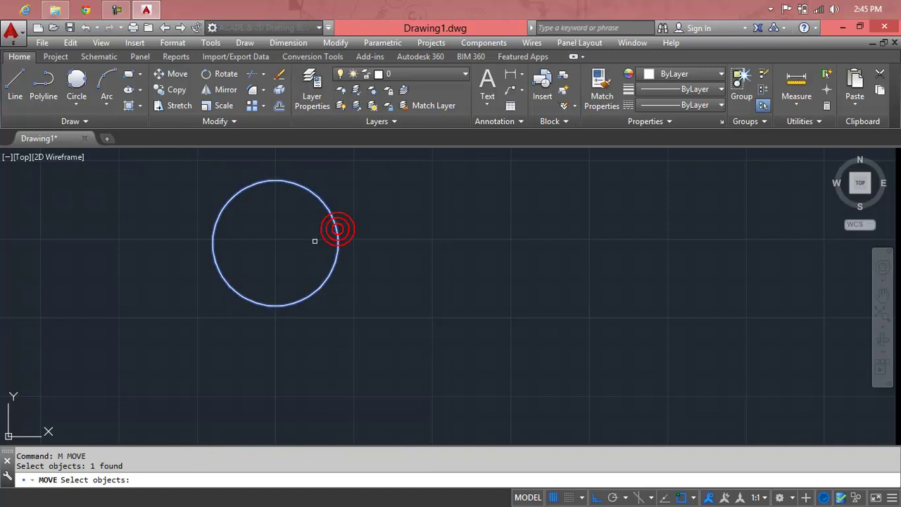
{"action": "key", "text": "Return"}
{"action": "left_click", "coordinate": [538, 244]}
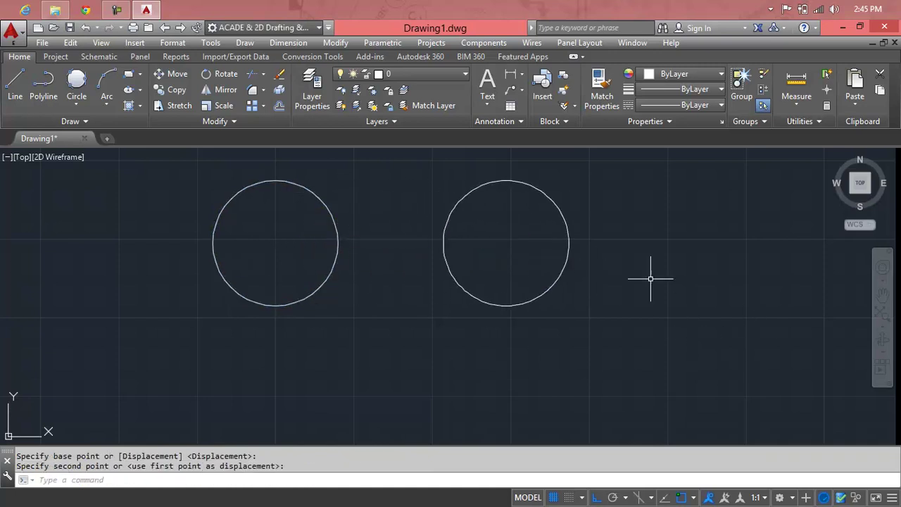
- Window-select both circles and erase them
{"action": "left_click", "coordinate": [609, 176]}
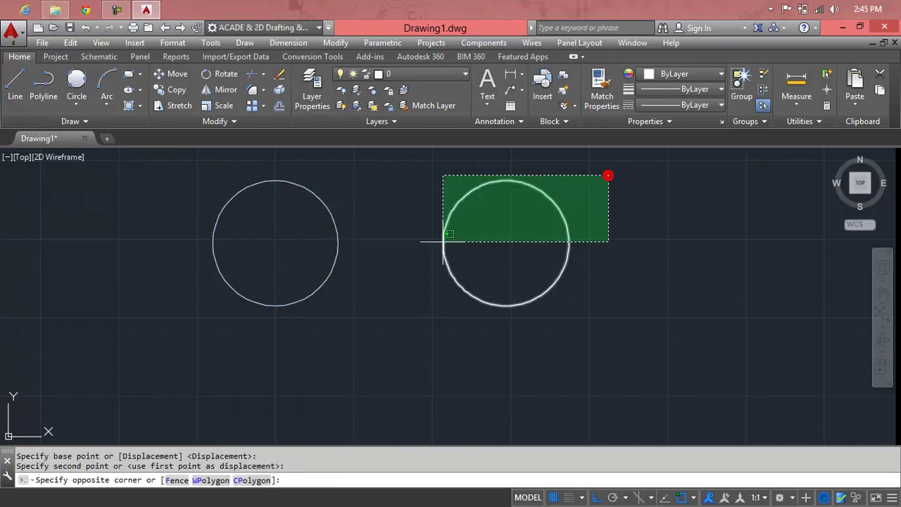
{"action": "left_click", "coordinate": [326, 328]}
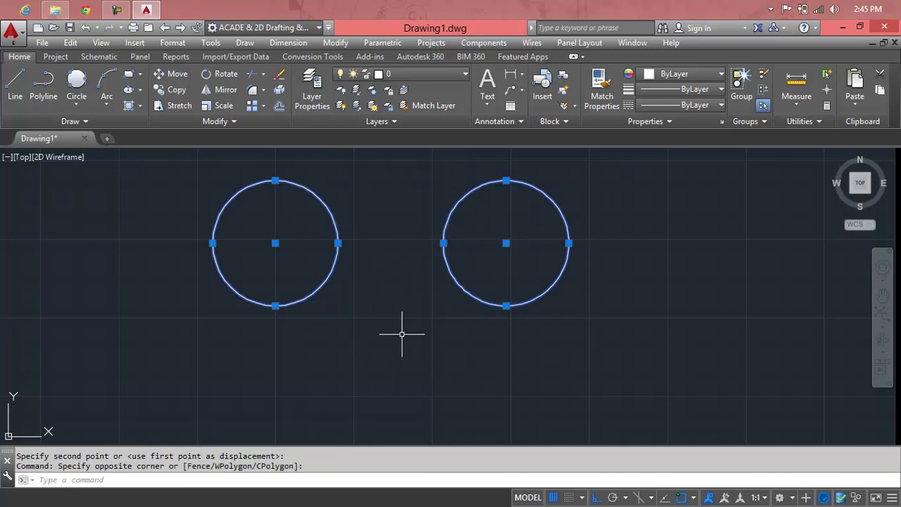
{"action": "key", "text": "Delete"}
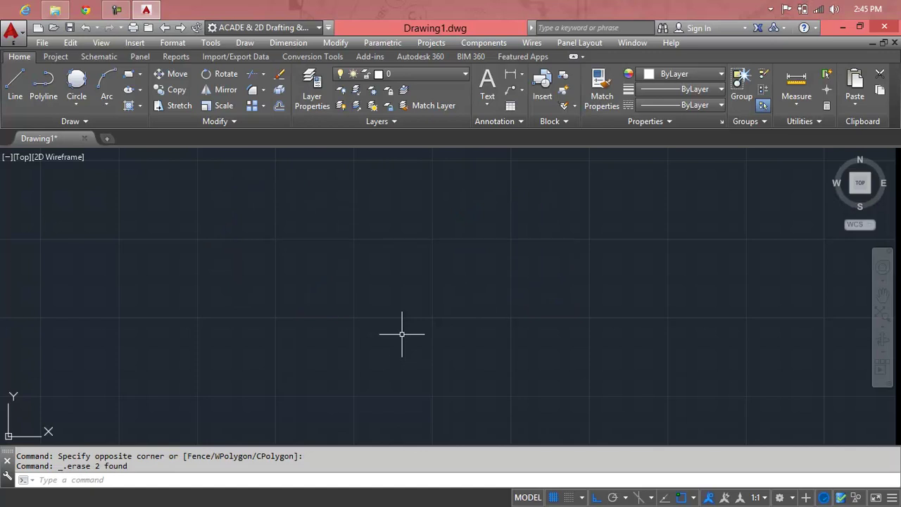
{"action": "left_click", "coordinate": [81, 104]}
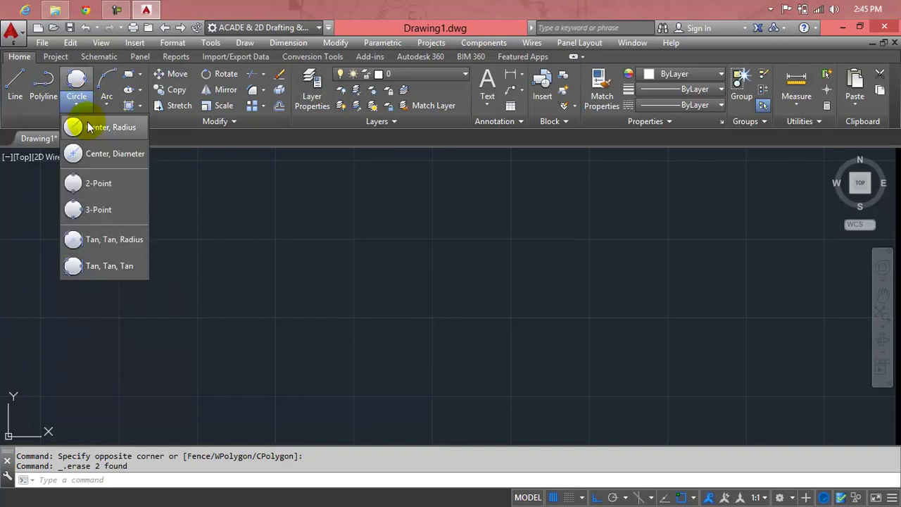
{"action": "left_click", "coordinate": [73, 127]}
{"action": "left_click", "coordinate": [335, 305]}
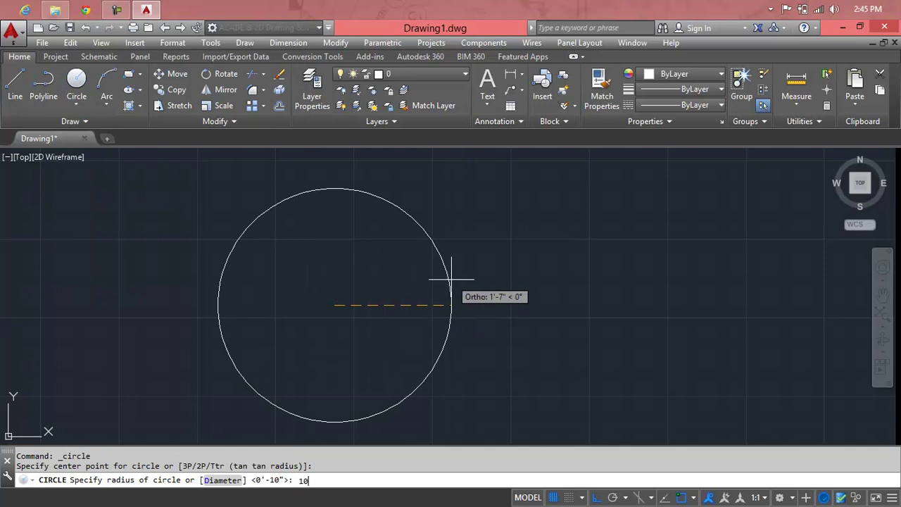
{"action": "key", "text": "Return"}
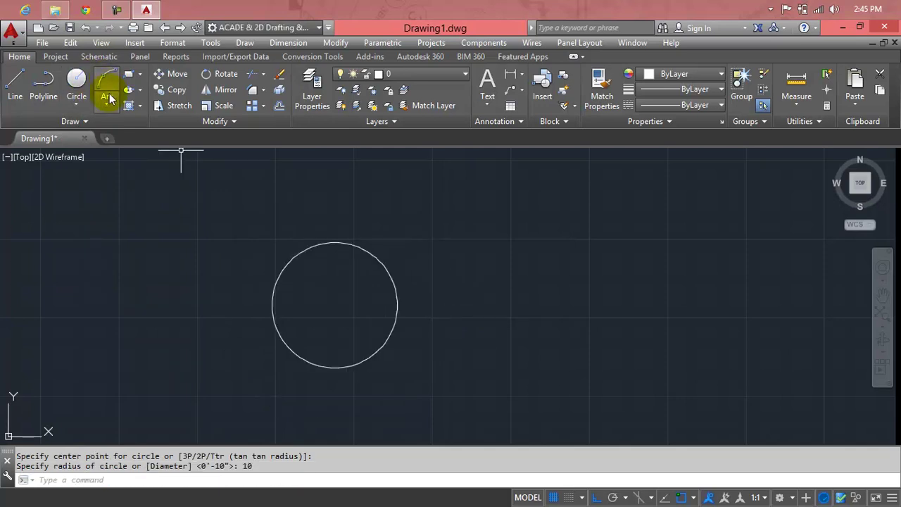
{"action": "left_click", "coordinate": [107, 104]}
{"action": "left_click", "coordinate": [83, 108]}
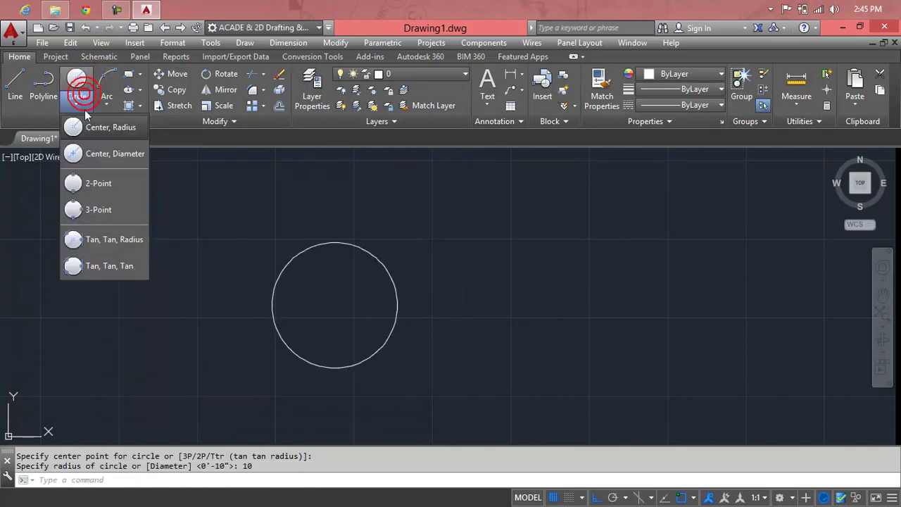
{"action": "left_click", "coordinate": [90, 155]}
{"action": "left_click", "coordinate": [559, 290]}
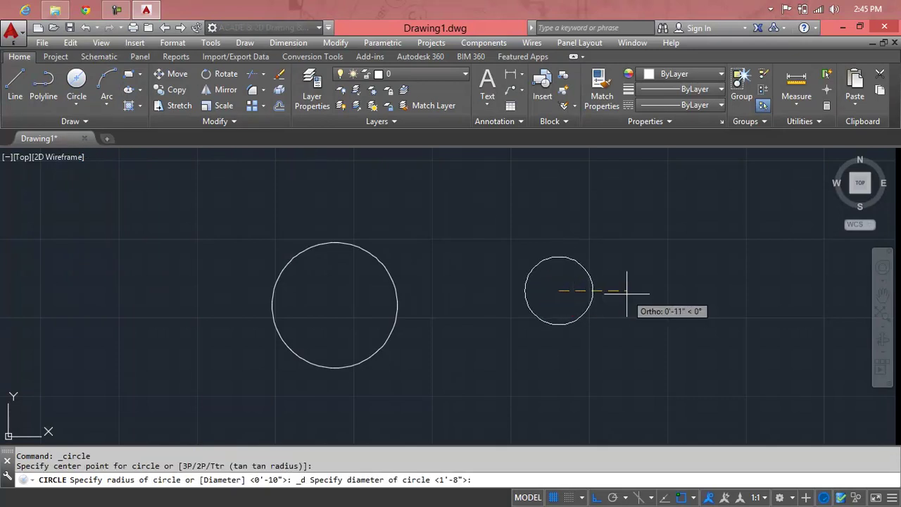
{"action": "type", "text": "10"}
{"action": "key", "text": "Return"}
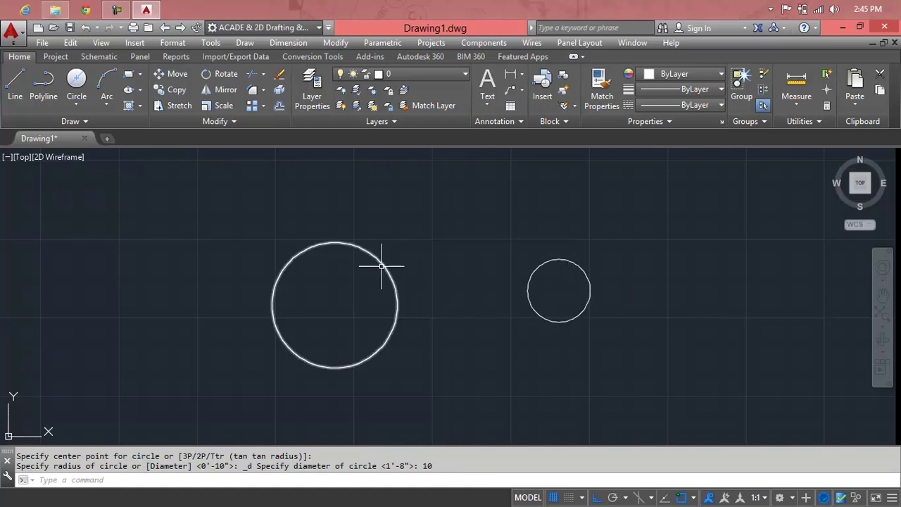
{"action": "left_click", "coordinate": [76, 103]}
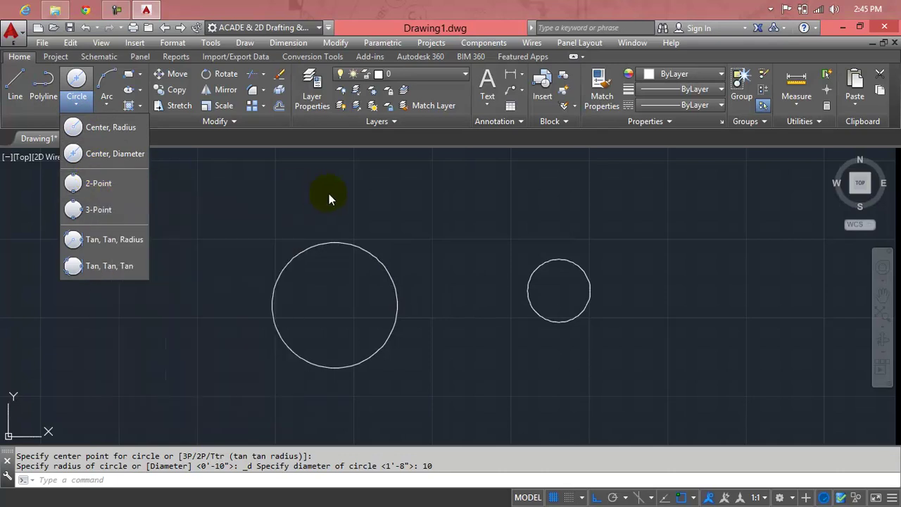
{"action": "left_click", "coordinate": [339, 194]}
{"action": "key", "text": "Escape"}
{"action": "key", "text": "Escape"}
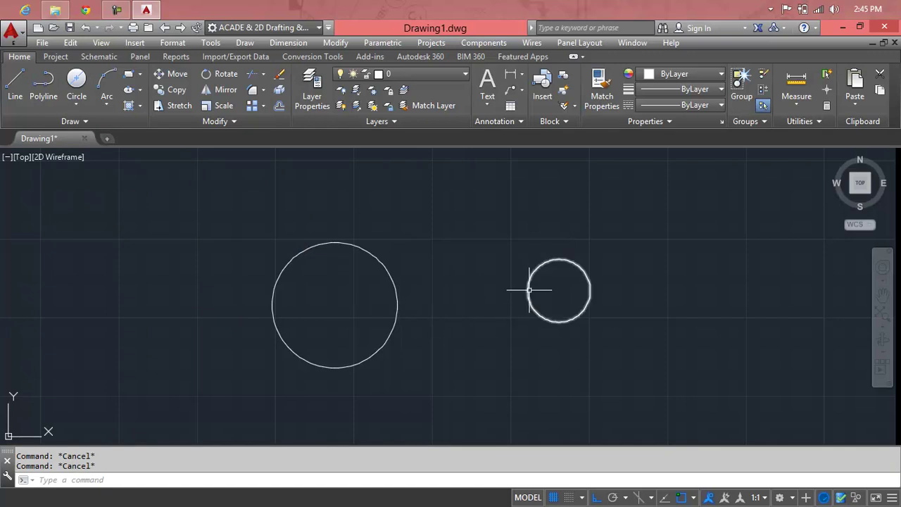
{"action": "left_click", "coordinate": [78, 100]}
{"action": "left_click", "coordinate": [93, 122]}
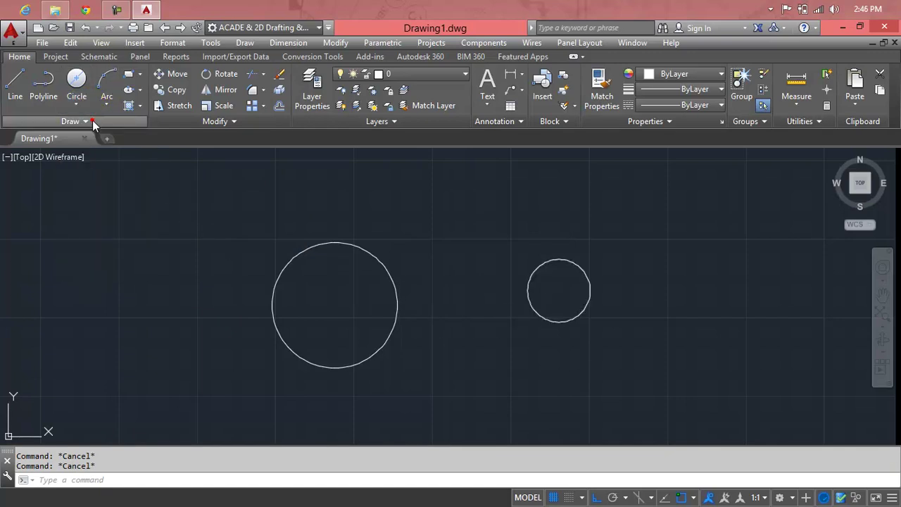
{"action": "left_click", "coordinate": [398, 301]}
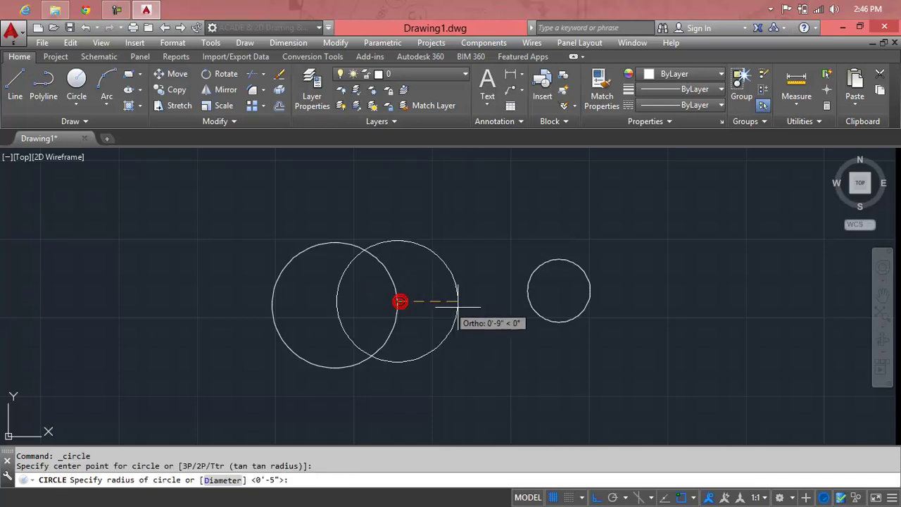
{"action": "left_click", "coordinate": [526, 296]}
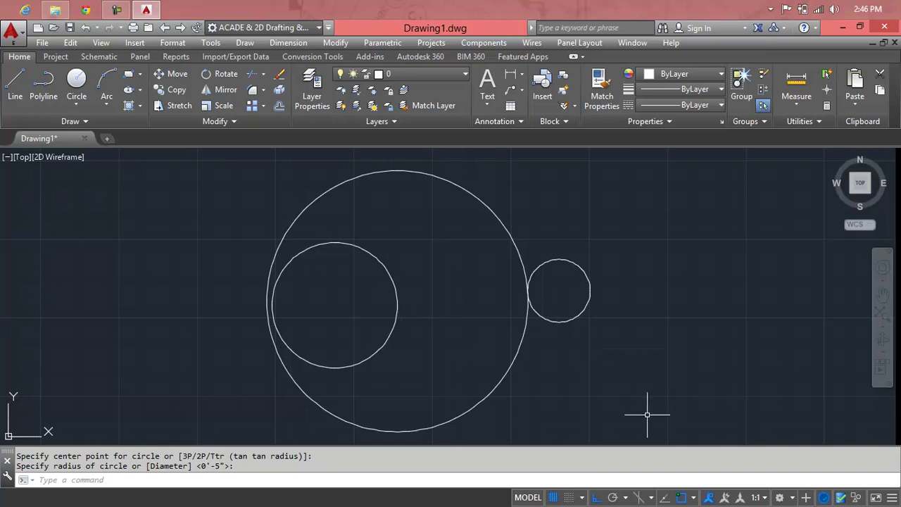
{"action": "type", "text": "c"}
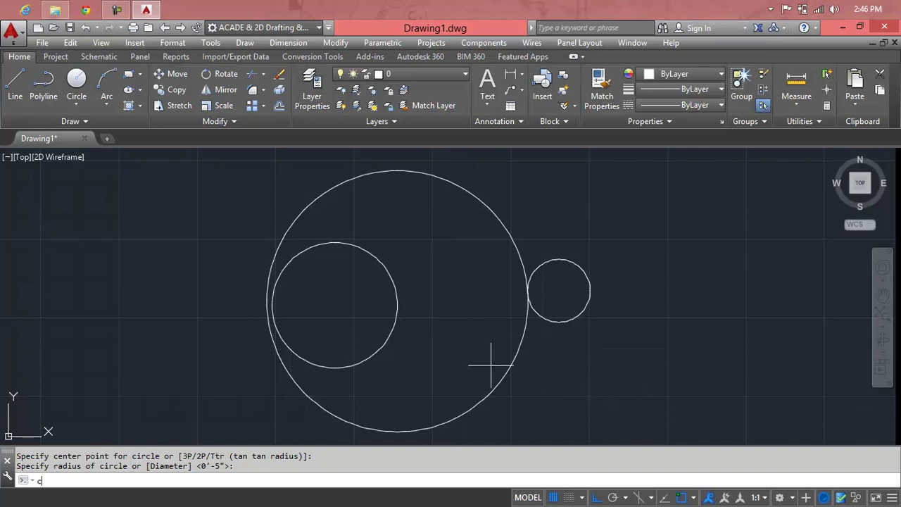
{"action": "key", "text": "Return"}
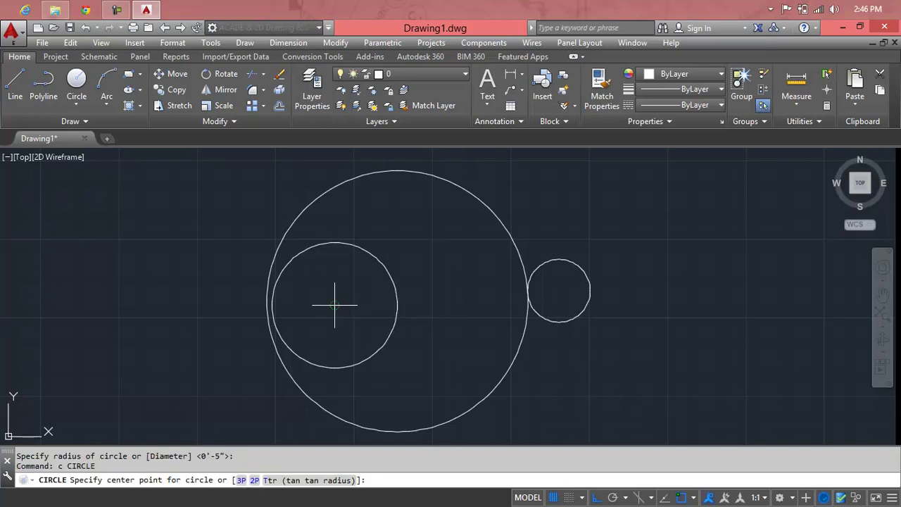
{"action": "left_click", "coordinate": [335, 305]}
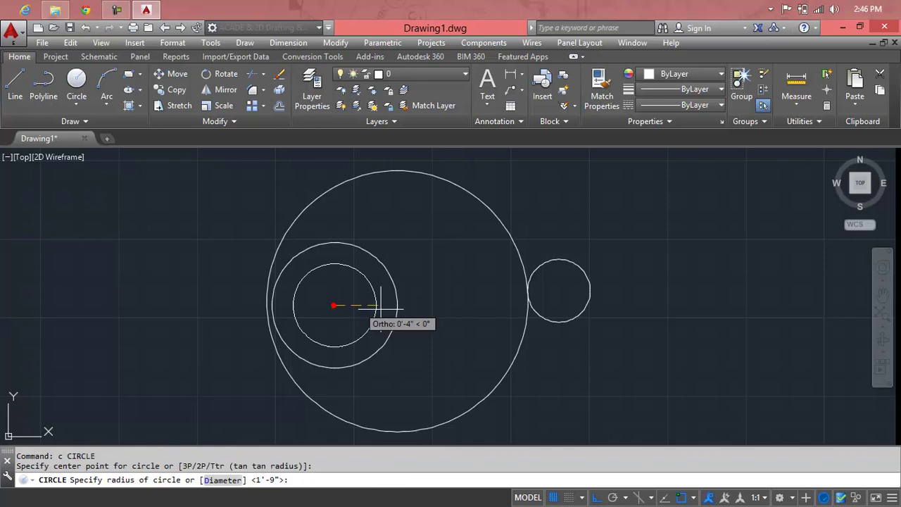
{"action": "left_click", "coordinate": [558, 291]}
{"action": "scroll", "coordinate": [546, 329], "scroll_direction": "down", "scroll_amount": 4}
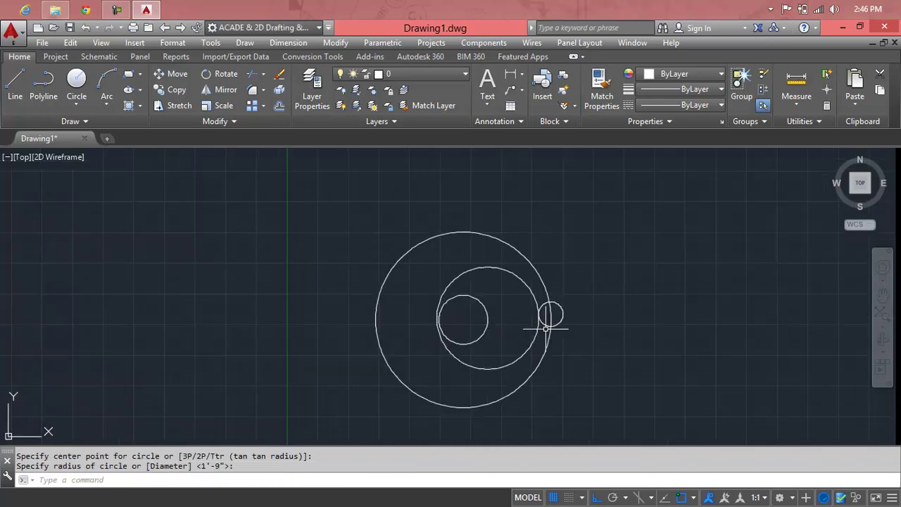
{"action": "left_click", "coordinate": [601, 246]}
{"action": "left_click", "coordinate": [484, 321]}
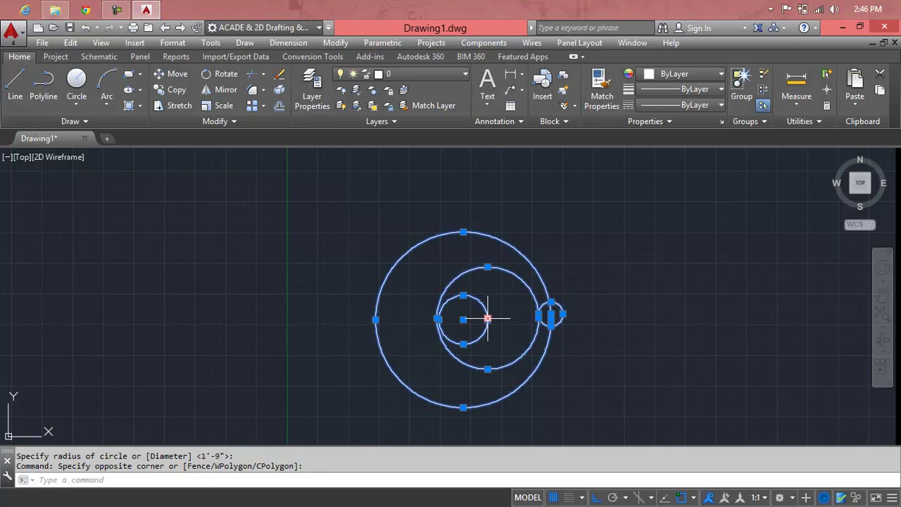
{"action": "key", "text": "Delete"}
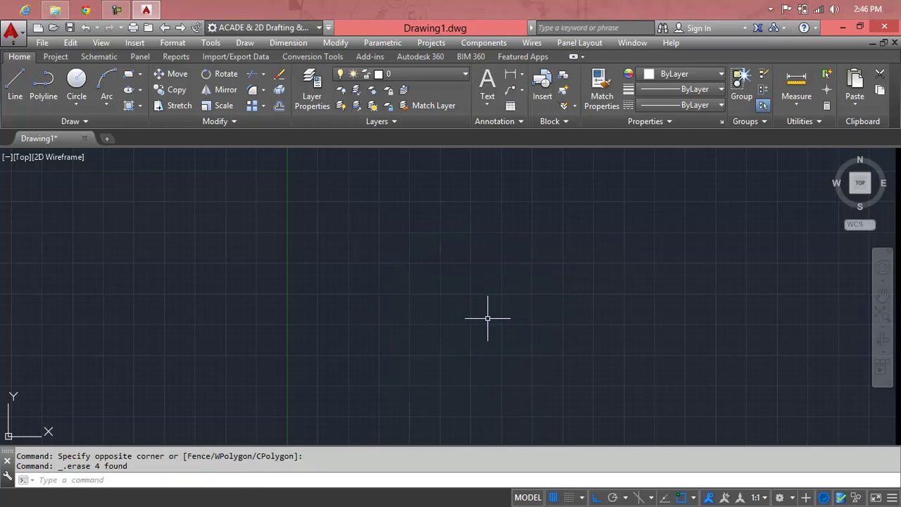
- Undo to restore both circles, then draw a 2-point circle between their facing edges
{"action": "key", "text": "ctrl+z"}
{"action": "key", "text": "ctrl+z"}
{"action": "key", "text": "ctrl+z"}
{"action": "key", "text": "ctrl+z"}
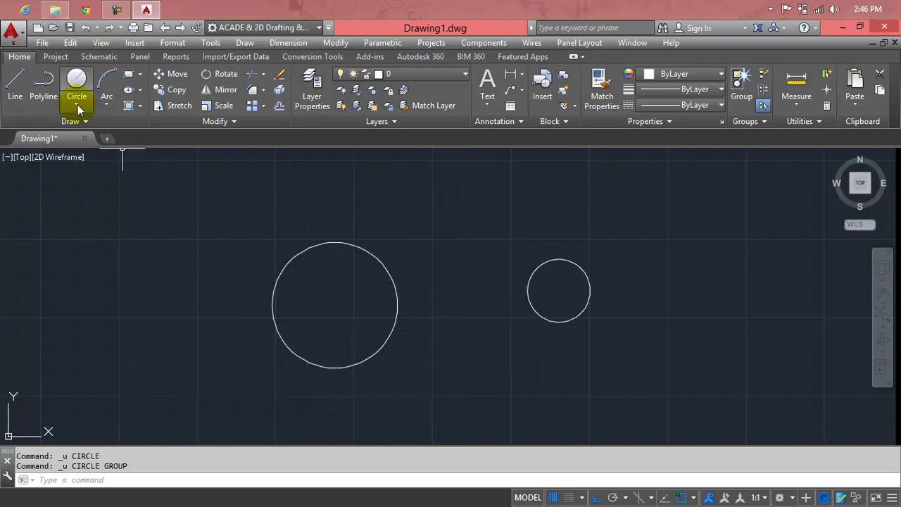
{"action": "left_click", "coordinate": [76, 105]}
{"action": "left_click", "coordinate": [95, 182]}
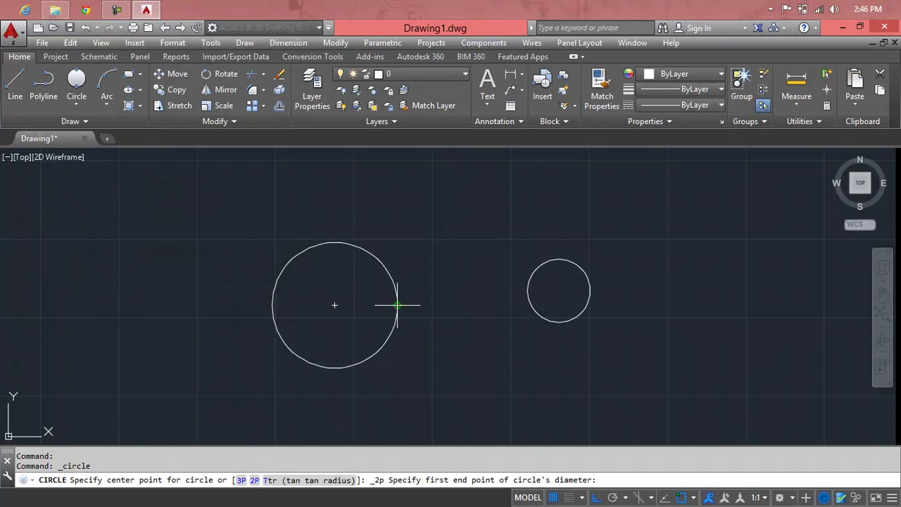
{"action": "left_click", "coordinate": [397, 305]}
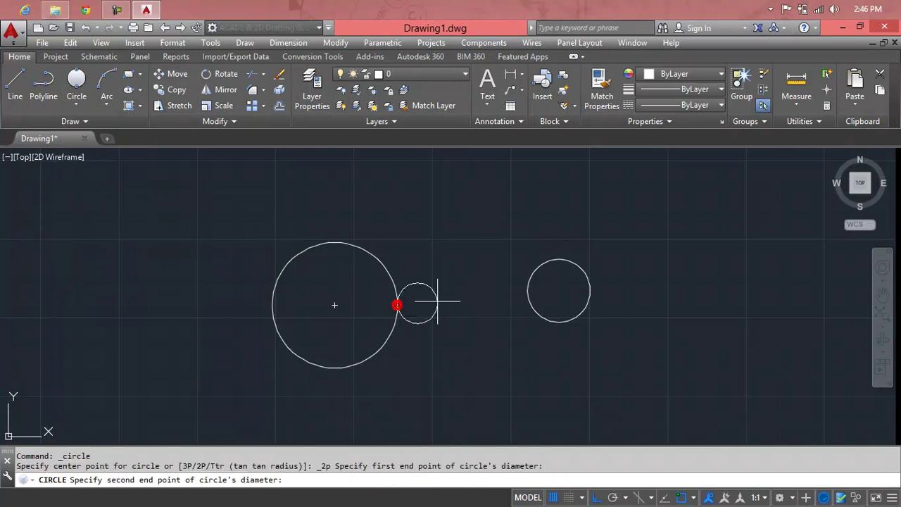
{"action": "left_click", "coordinate": [528, 290]}
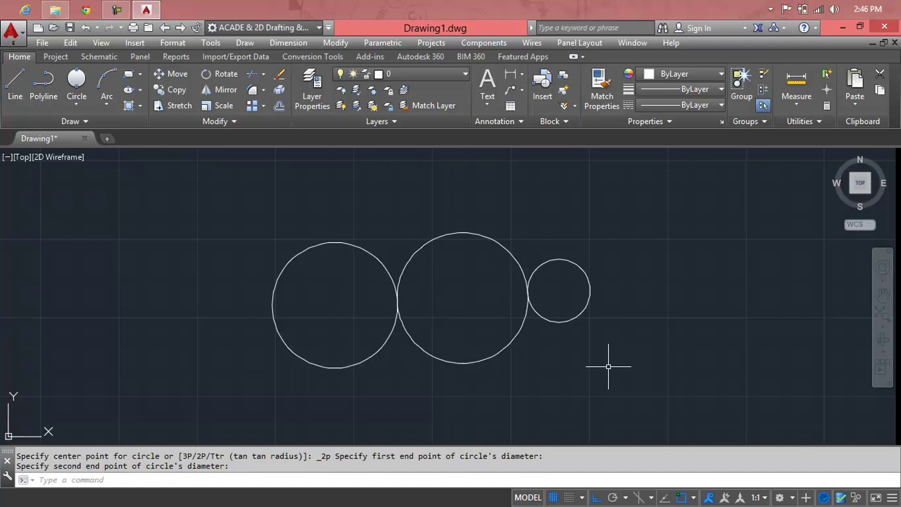
{"action": "left_click", "coordinate": [89, 102]}
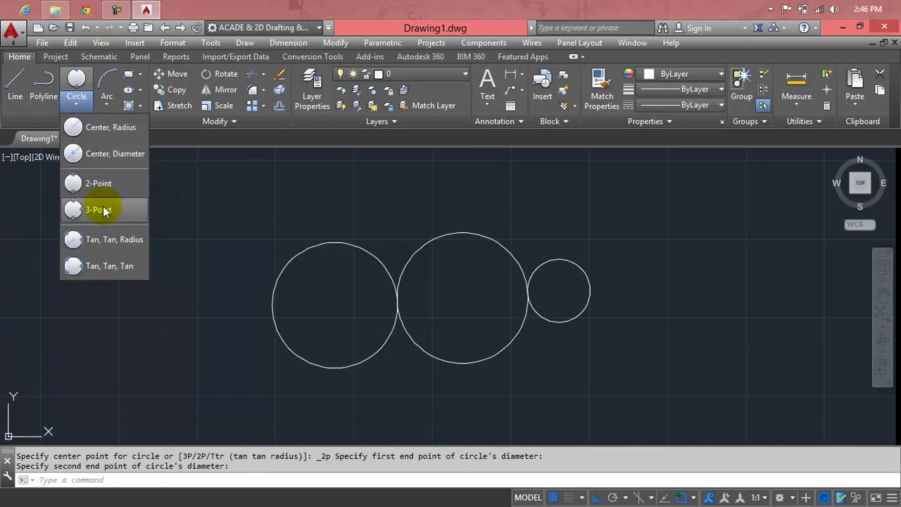
- Erase the two-point middle circle
{"action": "left_click", "coordinate": [293, 204]}
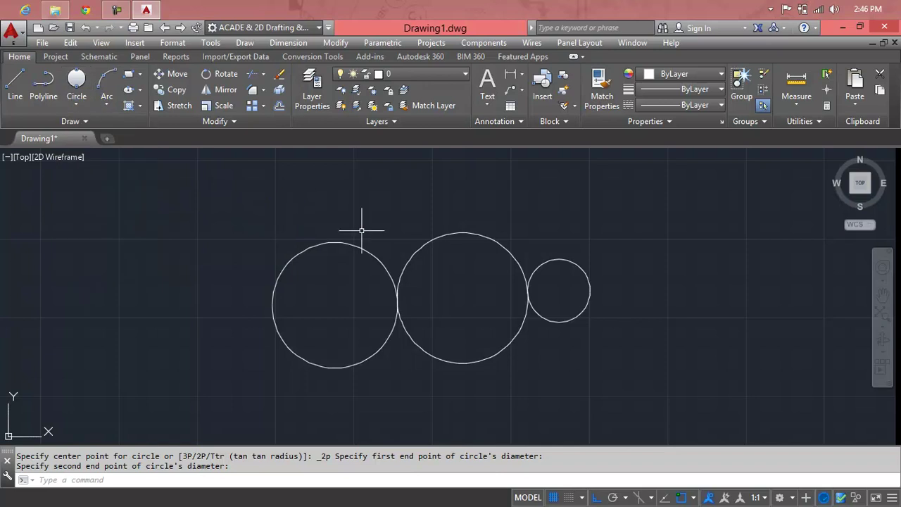
{"action": "left_click", "coordinate": [429, 237]}
{"action": "left_click", "coordinate": [434, 239]}
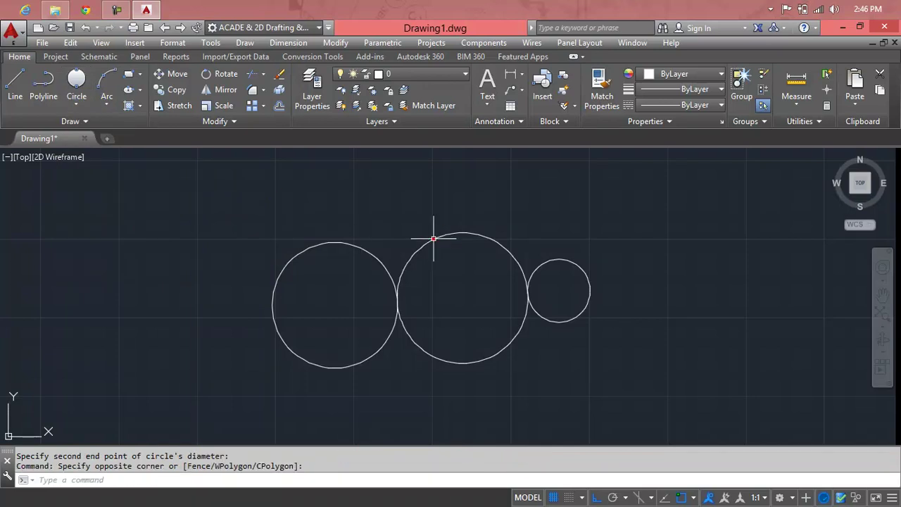
{"action": "key", "text": "Delete"}
{"action": "scroll", "coordinate": [434, 239], "scroll_direction": "down", "scroll_amount": 4}
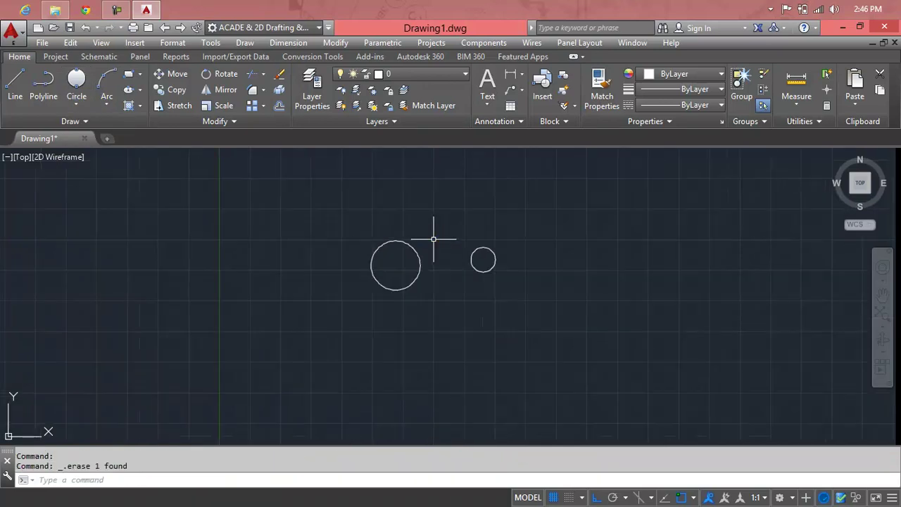
{"action": "middle_click_drag", "start_coordinate": [442, 265], "coordinate": [349, 198]}
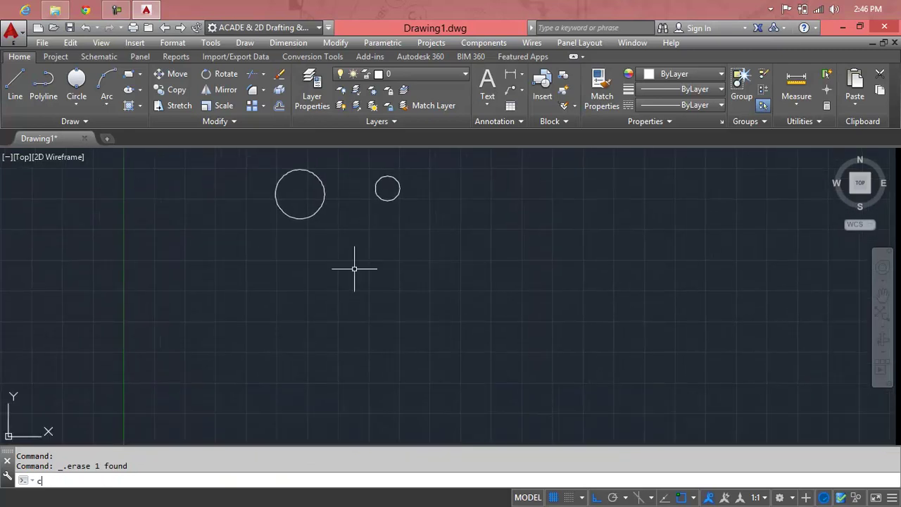
- Draw a 10-radius circle below the upper circles and shift it slightly right
{"action": "key", "text": "Return"}
{"action": "left_click", "coordinate": [332, 267]}
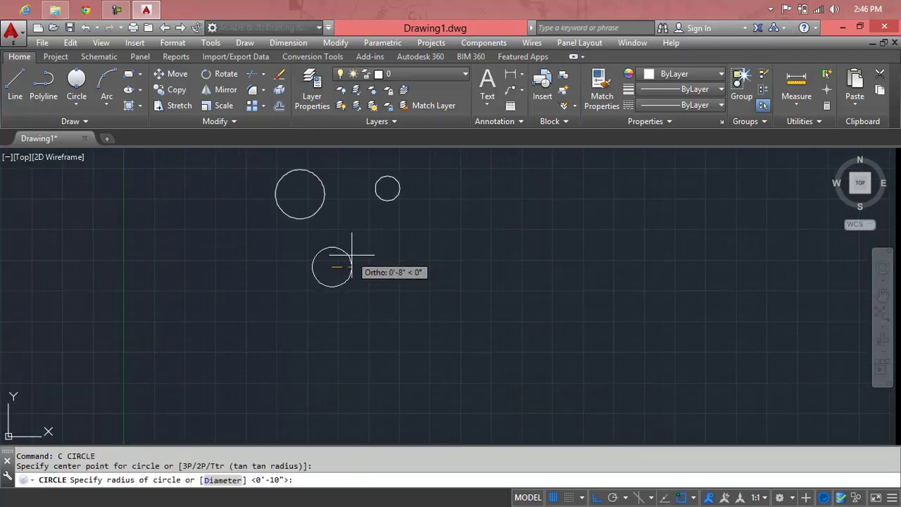
{"action": "left_click", "coordinate": [352, 255]}
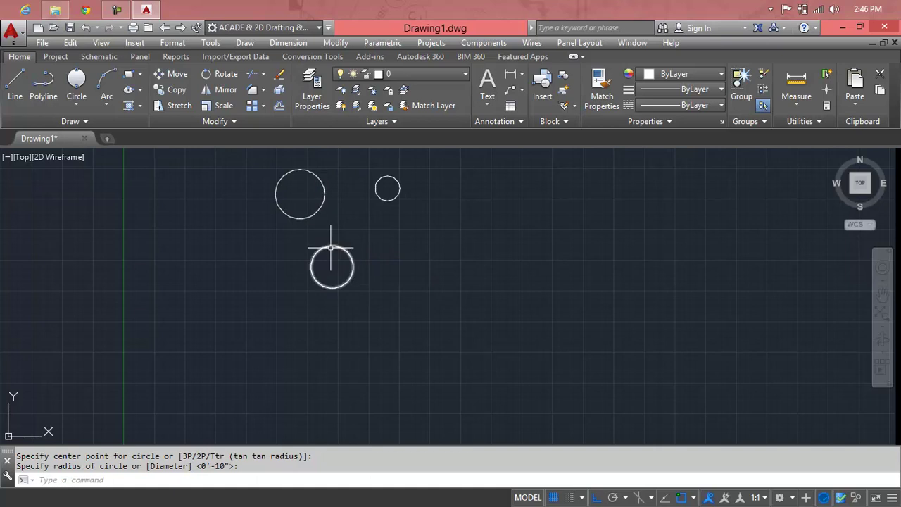
{"action": "left_click", "coordinate": [331, 248]}
{"action": "left_click", "coordinate": [331, 267]}
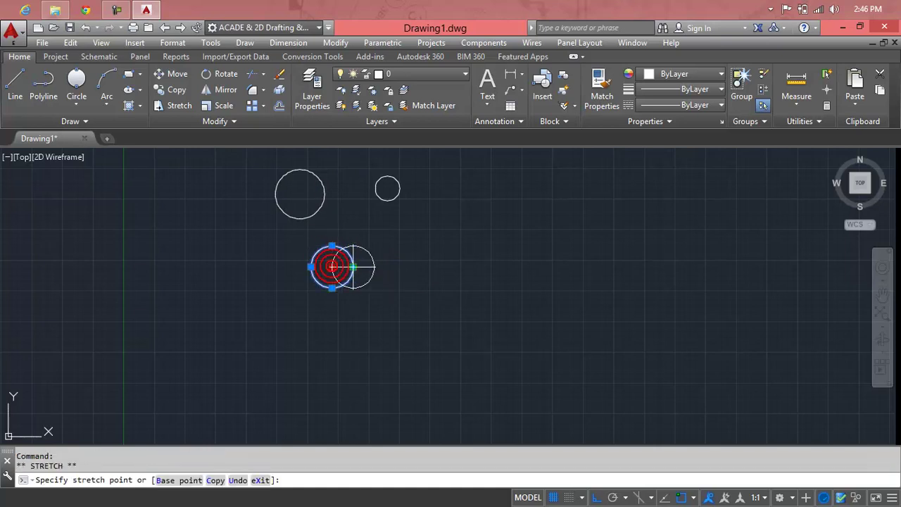
{"action": "left_click", "coordinate": [357, 267]}
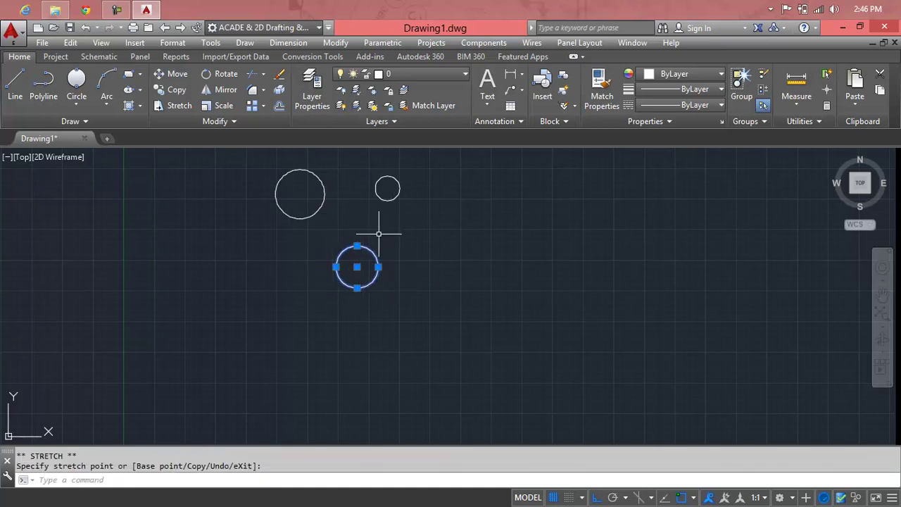
{"action": "key", "text": "Escape"}
{"action": "key", "text": "Escape"}
- Draw a 3-point circle through points on the three existing circles
{"action": "left_click", "coordinate": [76, 104]}
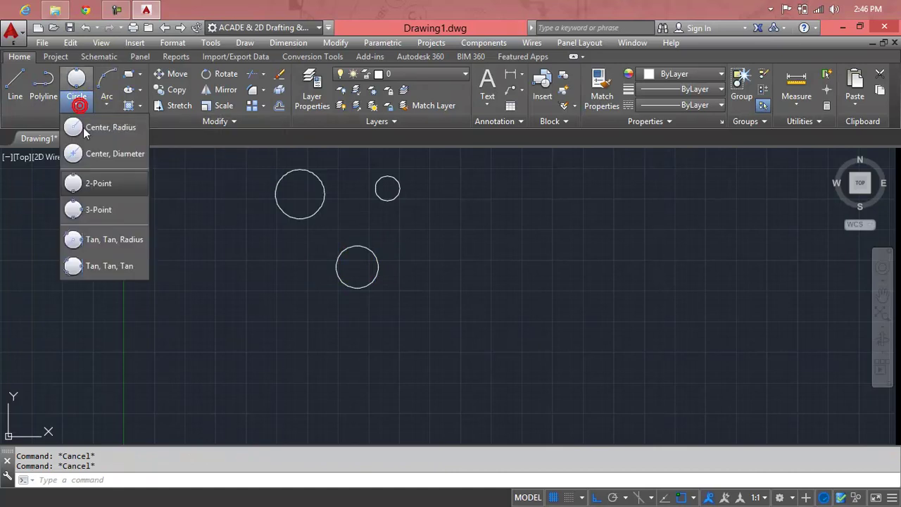
{"action": "left_click", "coordinate": [106, 206]}
{"action": "scroll", "coordinate": [341, 219], "scroll_direction": "up", "scroll_amount": 2}
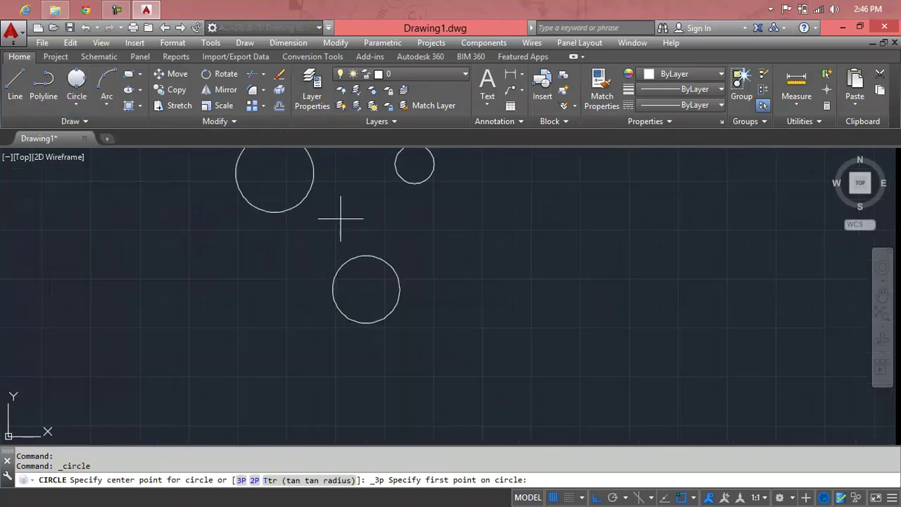
{"action": "left_click", "coordinate": [313, 176]}
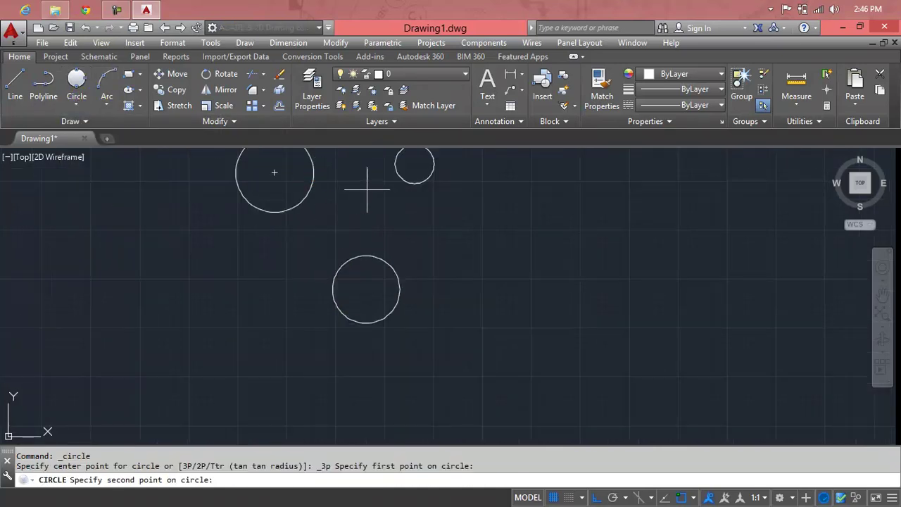
{"action": "left_click", "coordinate": [405, 182]}
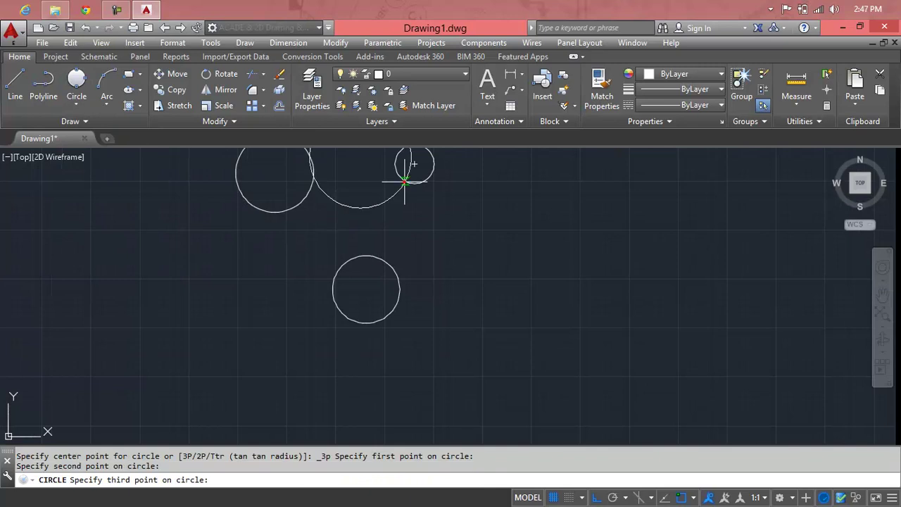
{"action": "left_click", "coordinate": [368, 256]}
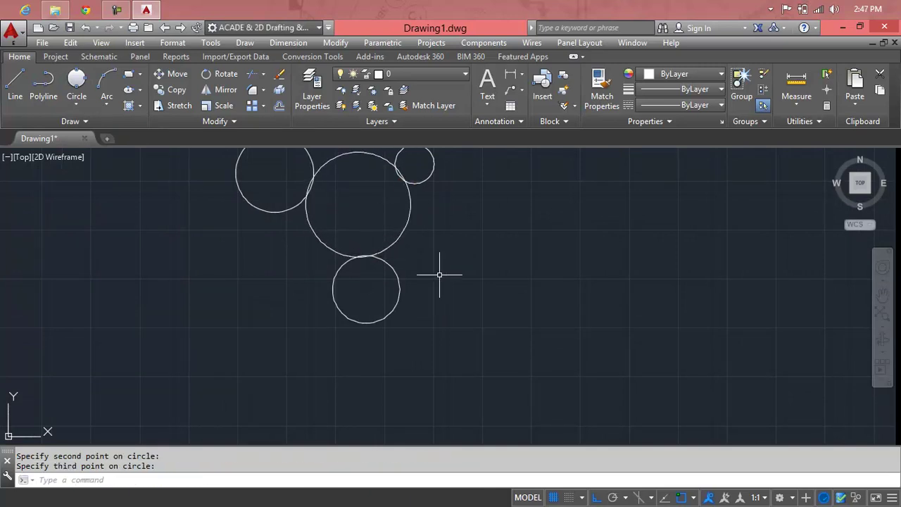
{"action": "middle_click_drag", "start_coordinate": [412, 211], "coordinate": [404, 254]}
{"action": "scroll", "coordinate": [405, 211], "scroll_direction": "up", "scroll_amount": 5}
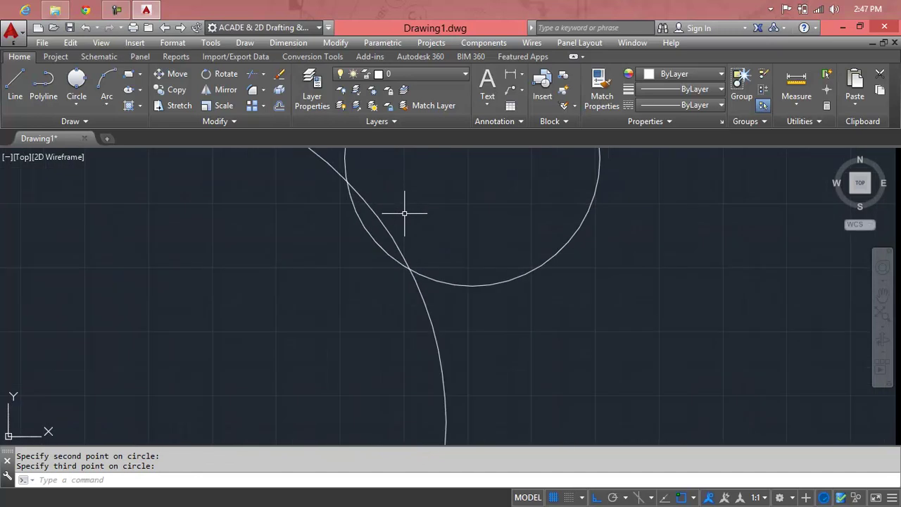
{"action": "scroll", "coordinate": [405, 213], "scroll_direction": "down", "scroll_amount": 5}
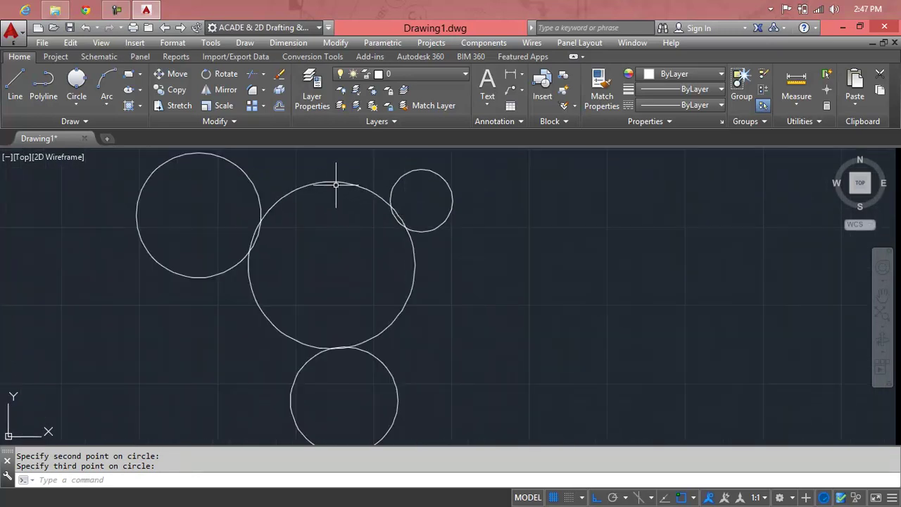
- Erase the large three-point circle
{"action": "left_click", "coordinate": [336, 181]}
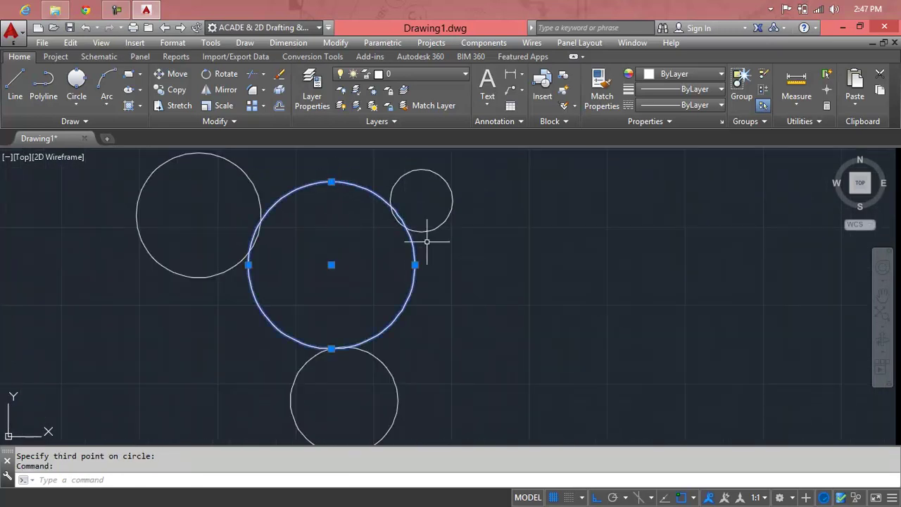
{"action": "key", "text": "Delete"}
{"action": "left_click", "coordinate": [75, 103]}
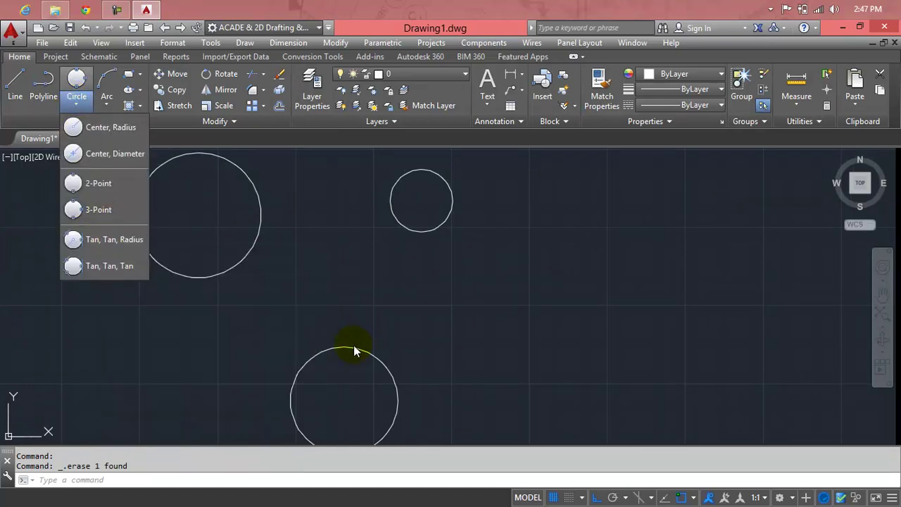
- Erase the small upper-right circle, undoing an accidental two-circle erase
{"action": "left_click", "coordinate": [354, 346]}
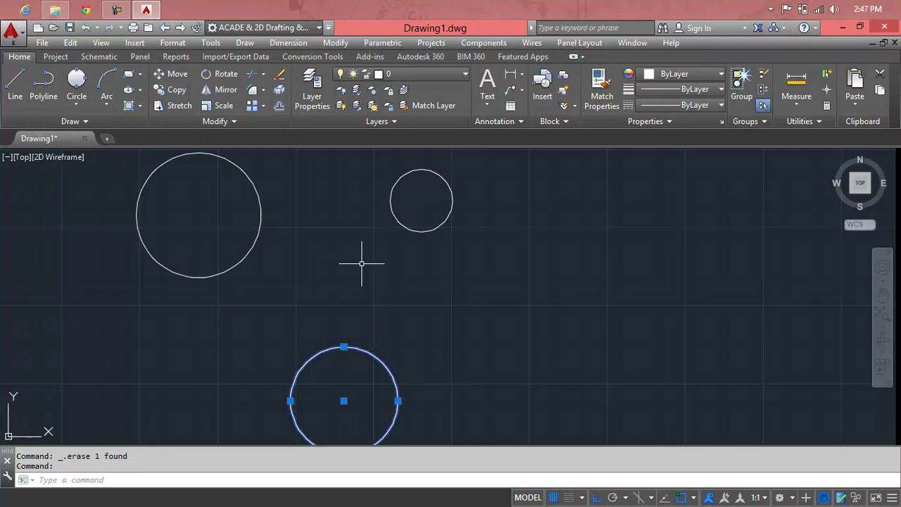
{"action": "left_click", "coordinate": [412, 233]}
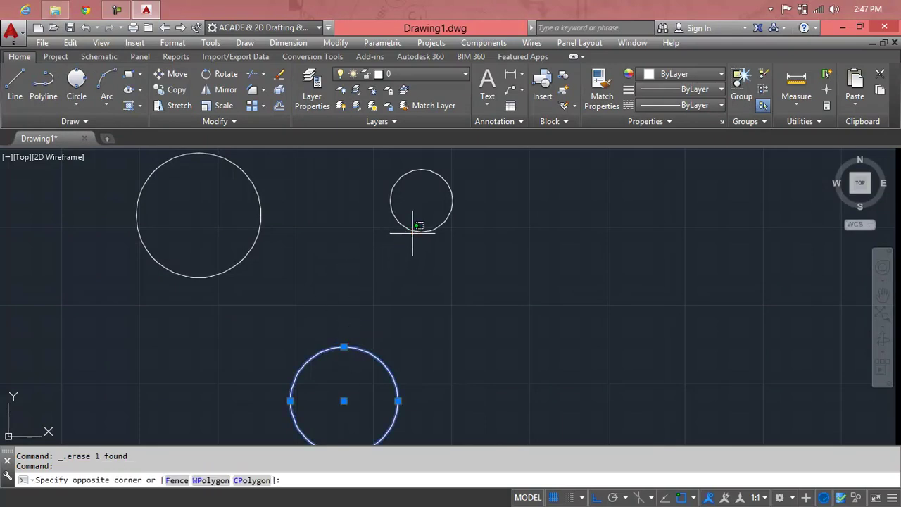
{"action": "left_click", "coordinate": [415, 230]}
{"action": "left_click", "coordinate": [415, 230]}
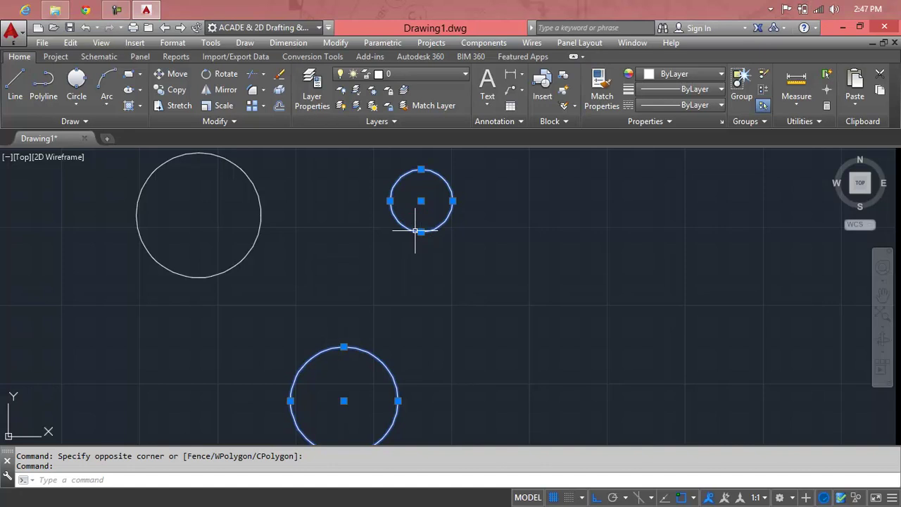
{"action": "key", "text": "Delete"}
{"action": "key", "text": "ctrl+z"}
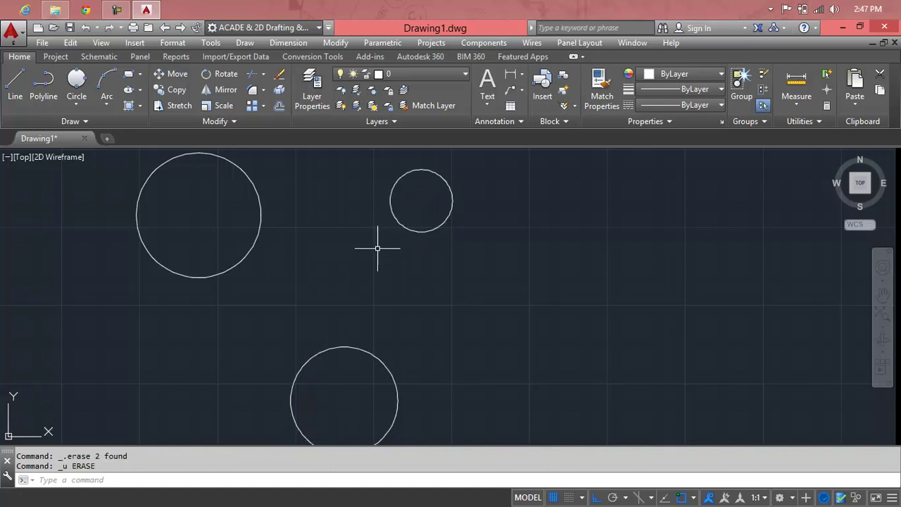
{"action": "left_click", "coordinate": [409, 231]}
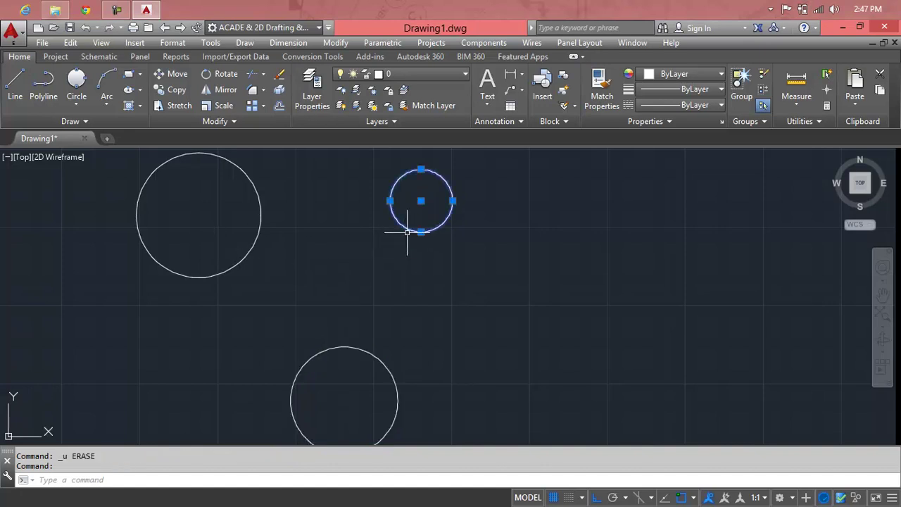
{"action": "key", "text": "Delete"}
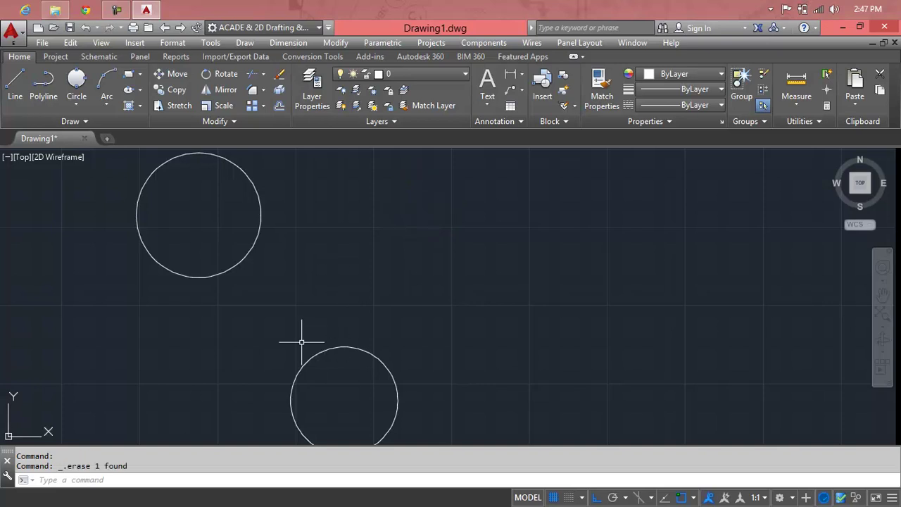
{"action": "left_click", "coordinate": [74, 103]}
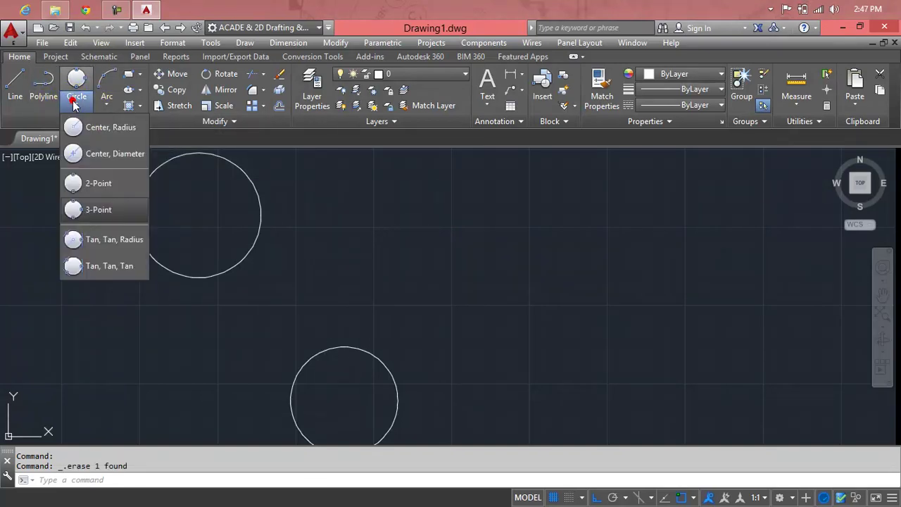
- Draw a Tan, Tan, Radius circle of radius 20 touching both circles
{"action": "left_click", "coordinate": [106, 239]}
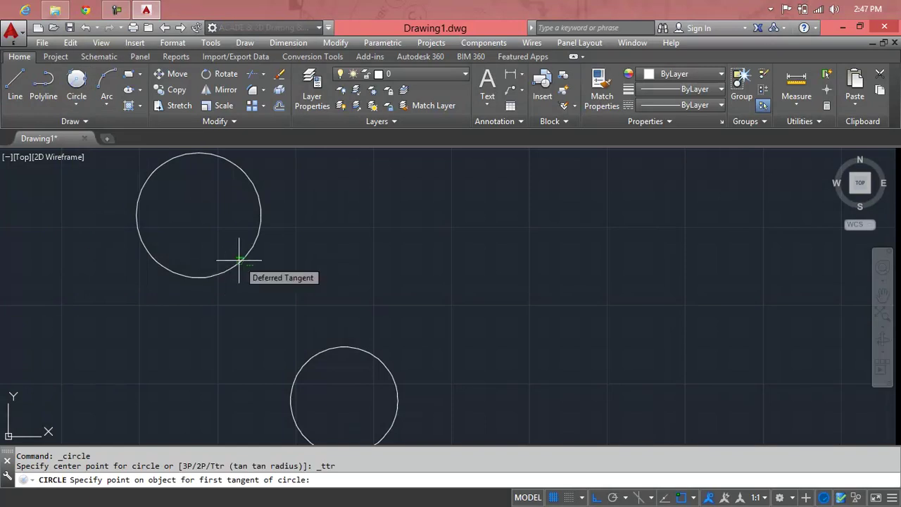
{"action": "left_click", "coordinate": [240, 260]}
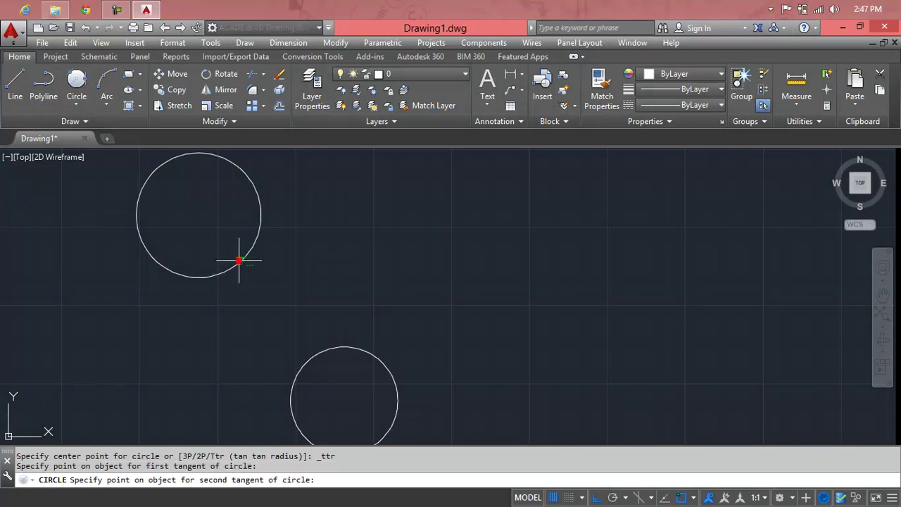
{"action": "left_click", "coordinate": [314, 357]}
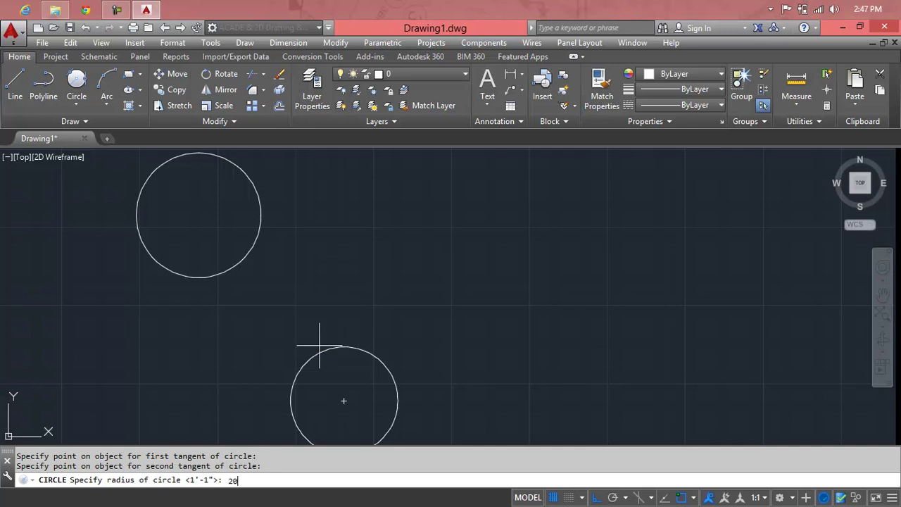
{"action": "key", "text": "Return"}
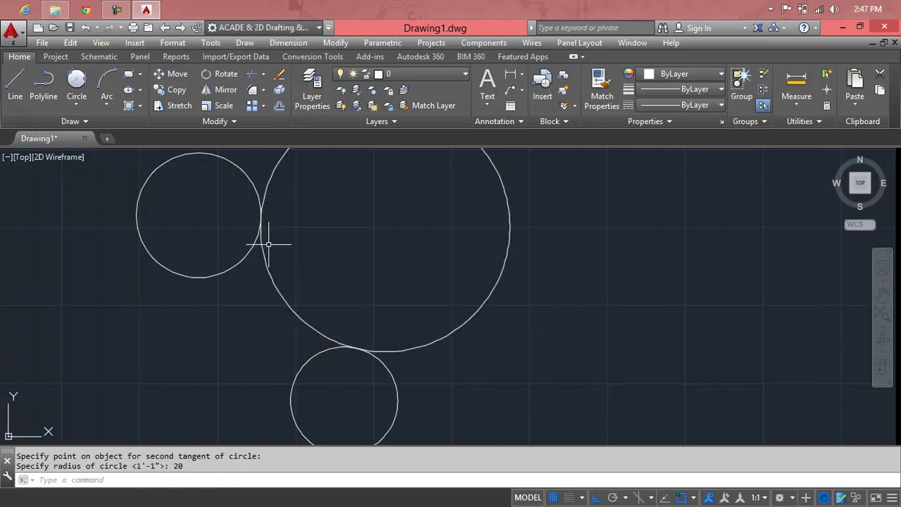
- Erase the large radius-20 tangent circle
{"action": "scroll", "coordinate": [473, 208], "scroll_direction": "down", "scroll_amount": 2}
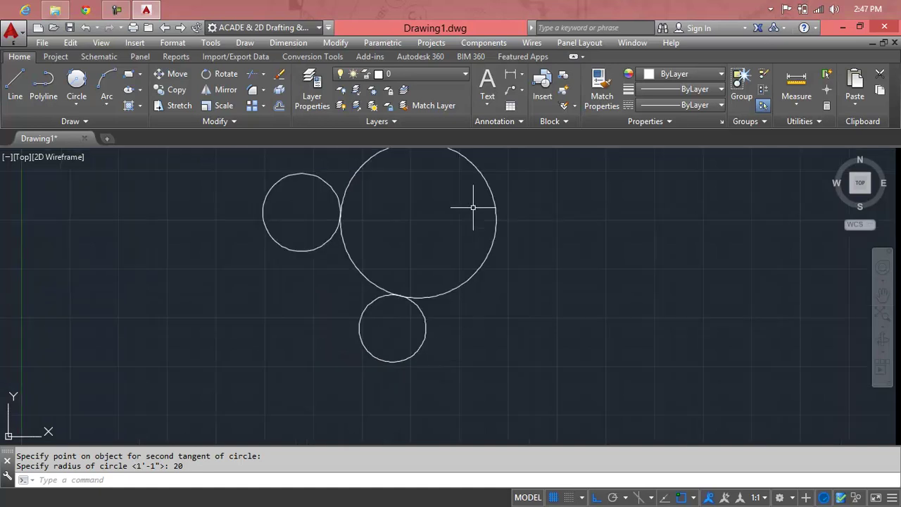
{"action": "middle_click_drag", "start_coordinate": [474, 207], "coordinate": [429, 298]}
{"action": "left_click", "coordinate": [443, 275]}
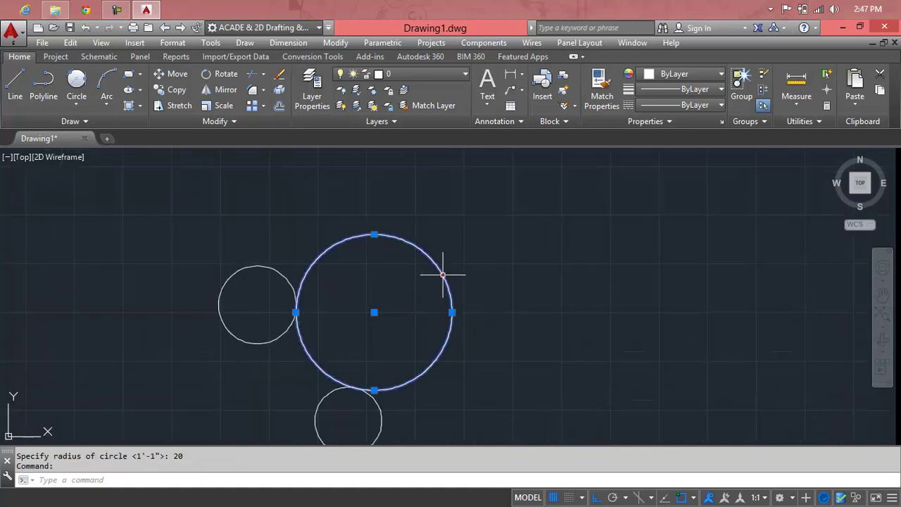
{"action": "key", "text": "Delete"}
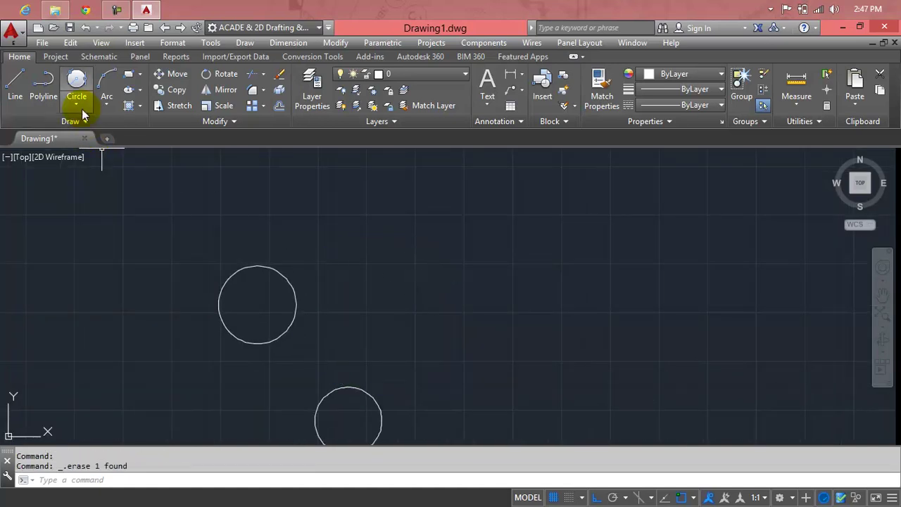
- Try a radius-5 Tan, Tan, Radius circle between the upper-left and lower circles
{"action": "left_click", "coordinate": [83, 107]}
{"action": "left_click", "coordinate": [101, 238]}
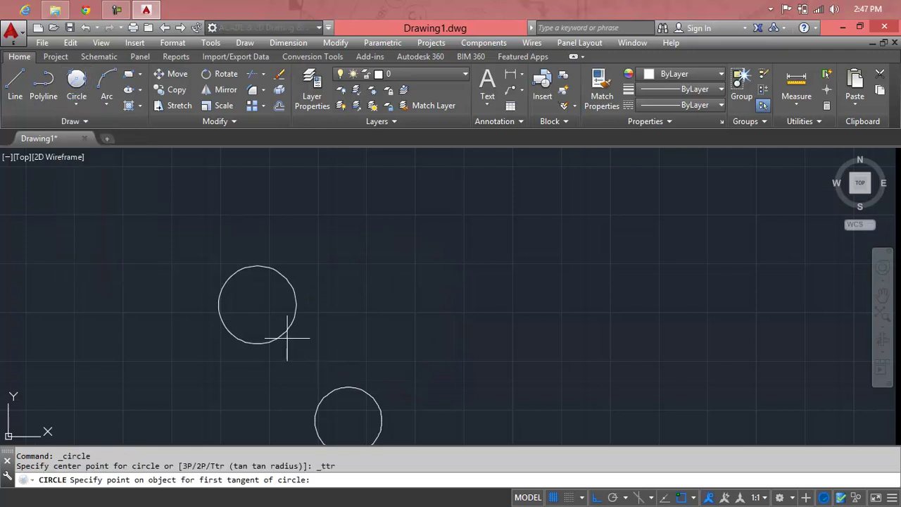
{"action": "left_click", "coordinate": [287, 330]}
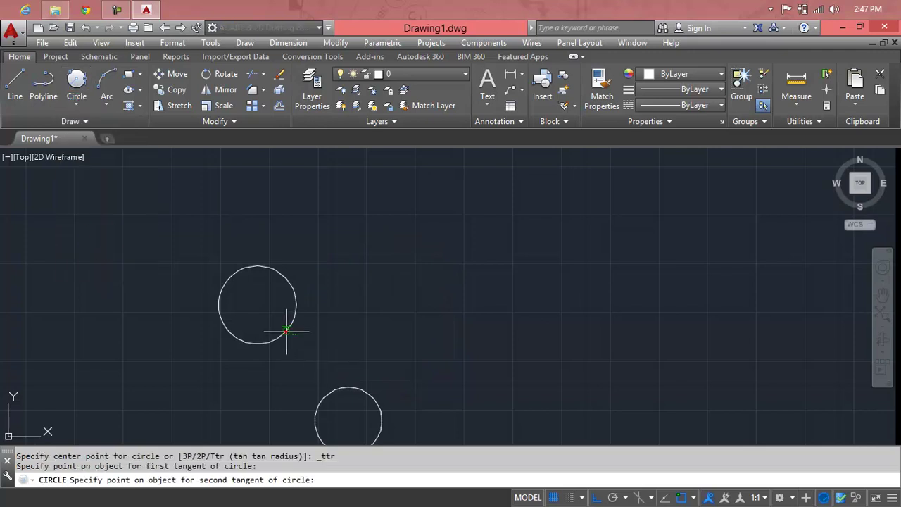
{"action": "left_click", "coordinate": [337, 386]}
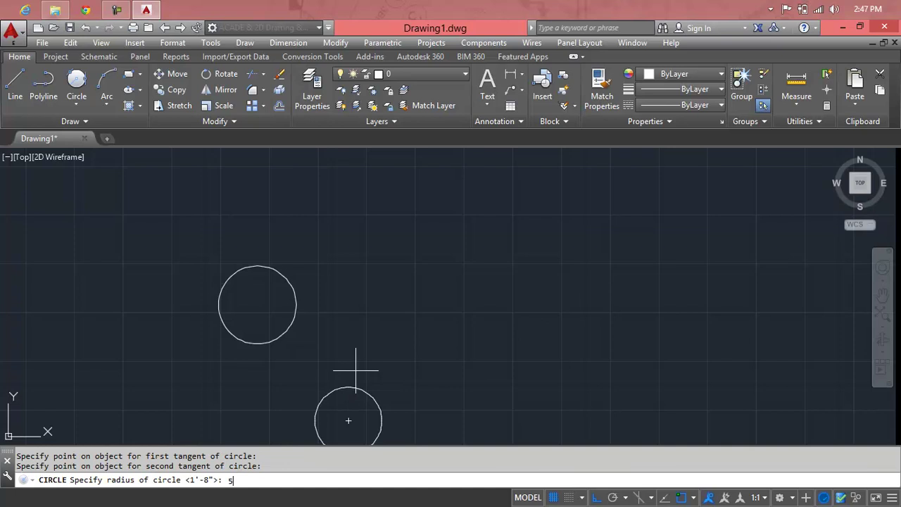
{"action": "key", "text": "Return"}
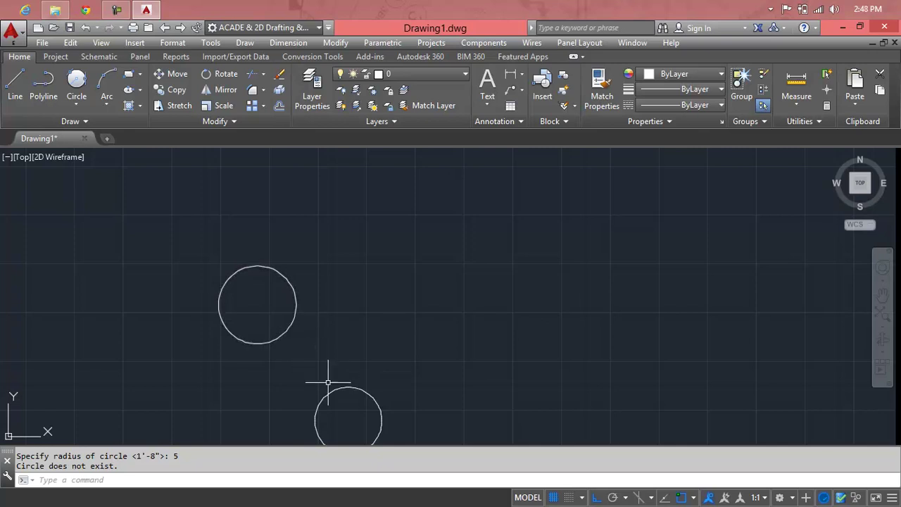
- Draw a radius-20 circle tangent to the upper-left and lower circles
{"action": "left_click", "coordinate": [81, 102]}
{"action": "left_click", "coordinate": [105, 237]}
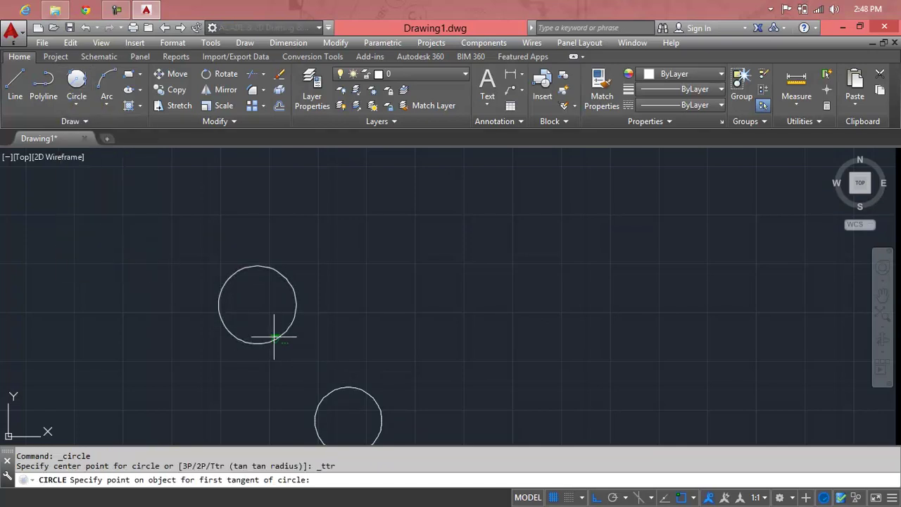
{"action": "left_click", "coordinate": [285, 329]}
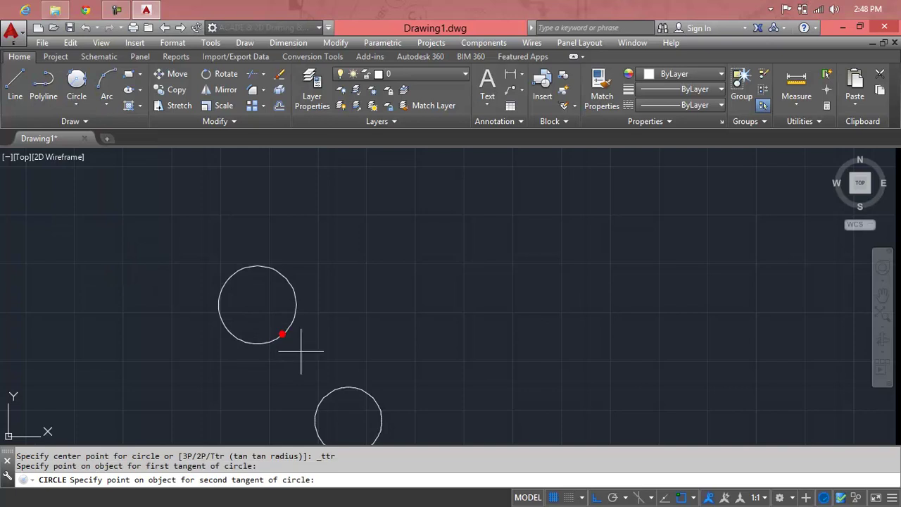
{"action": "left_click", "coordinate": [325, 395]}
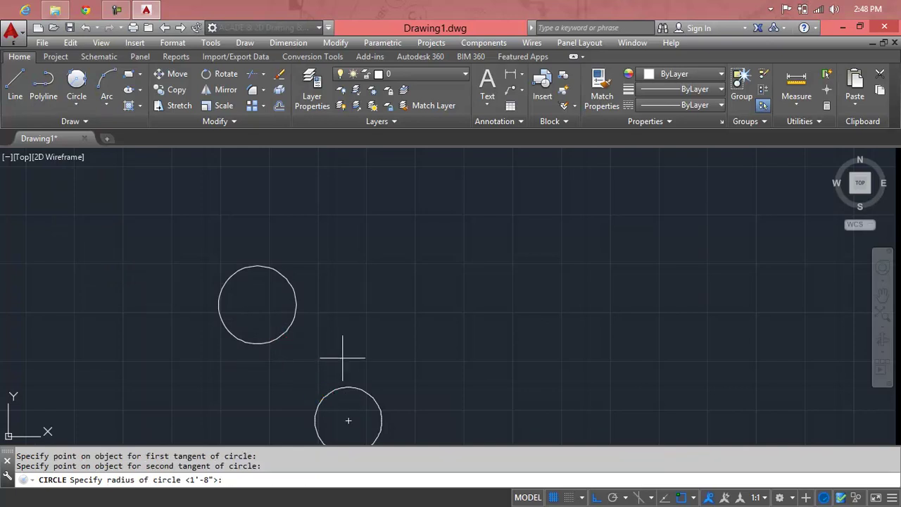
{"action": "type", "text": "20"}
{"action": "key", "text": "Return"}
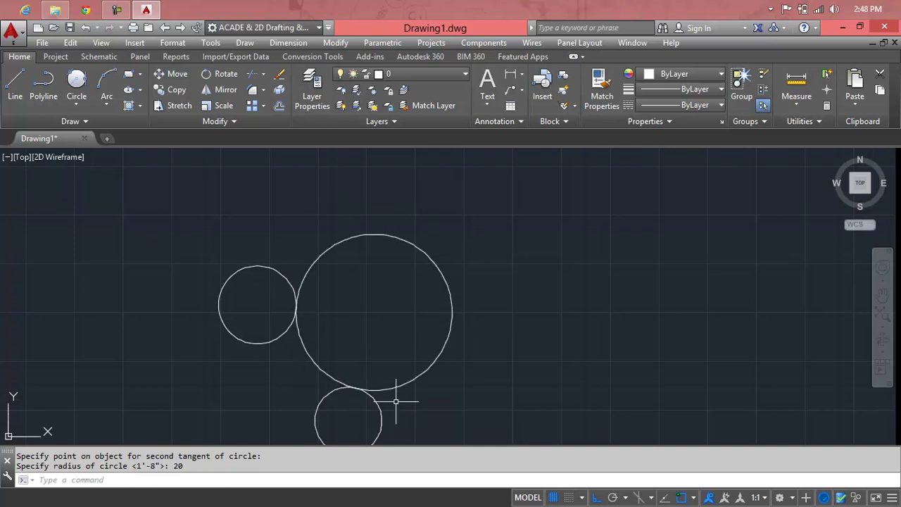
- Drag the radius-20 circle's centre grip right, then up, clear of the smaller circles
{"action": "left_click", "coordinate": [424, 249]}
{"action": "left_click", "coordinate": [373, 312]}
{"action": "left_click", "coordinate": [561, 312]}
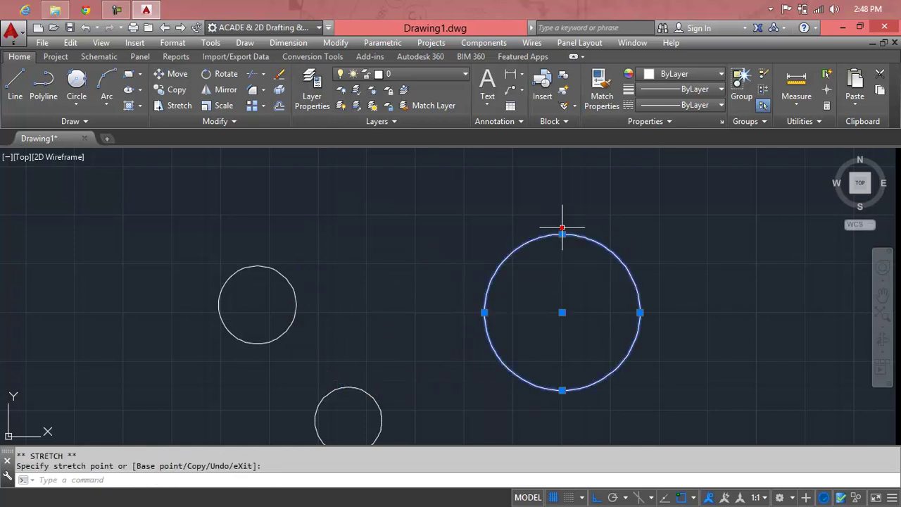
{"action": "left_click", "coordinate": [562, 312]}
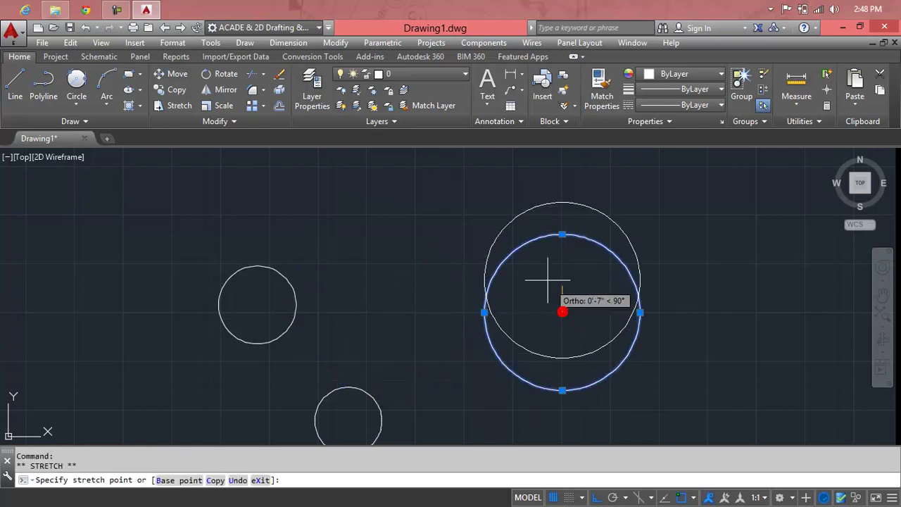
{"action": "left_click", "coordinate": [516, 243]}
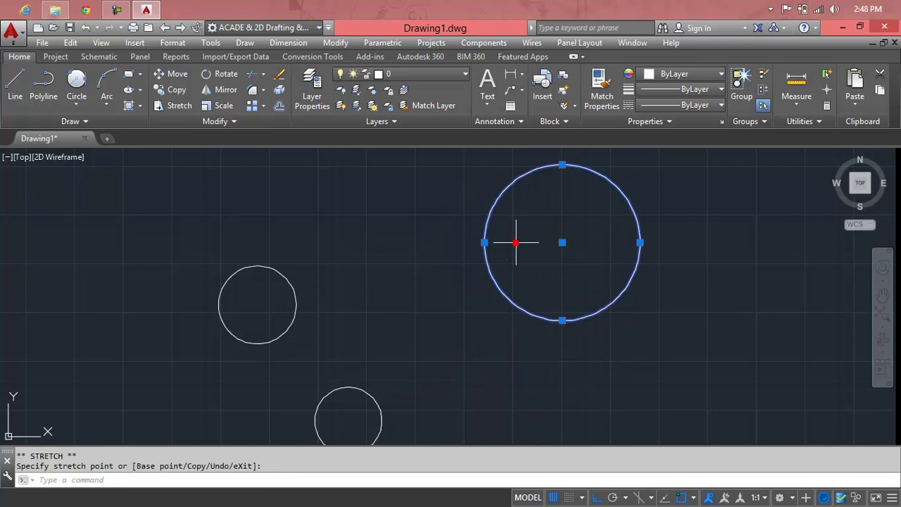
{"action": "left_click", "coordinate": [76, 102]}
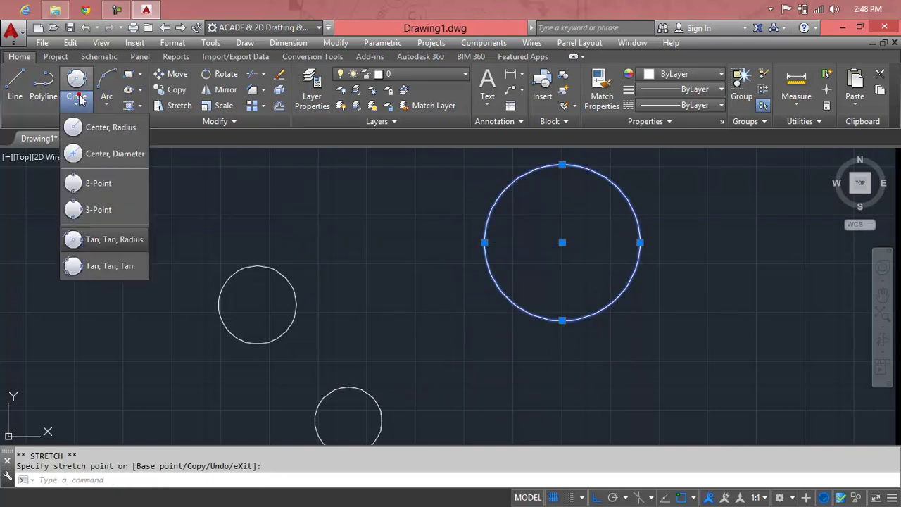
- Draw a Tan, Tan, Tan circle touching the left, bottom and large circles
{"action": "left_click", "coordinate": [106, 266]}
{"action": "left_click", "coordinate": [294, 292]}
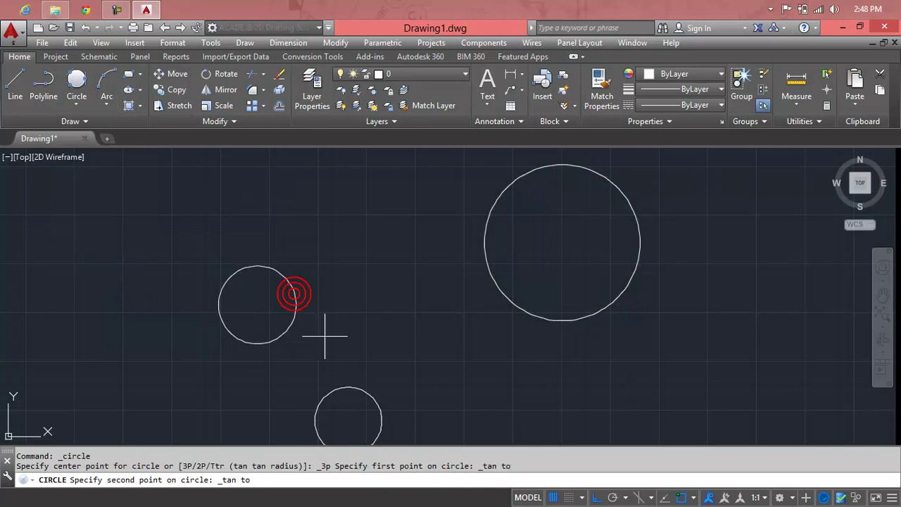
{"action": "left_click", "coordinate": [362, 389]}
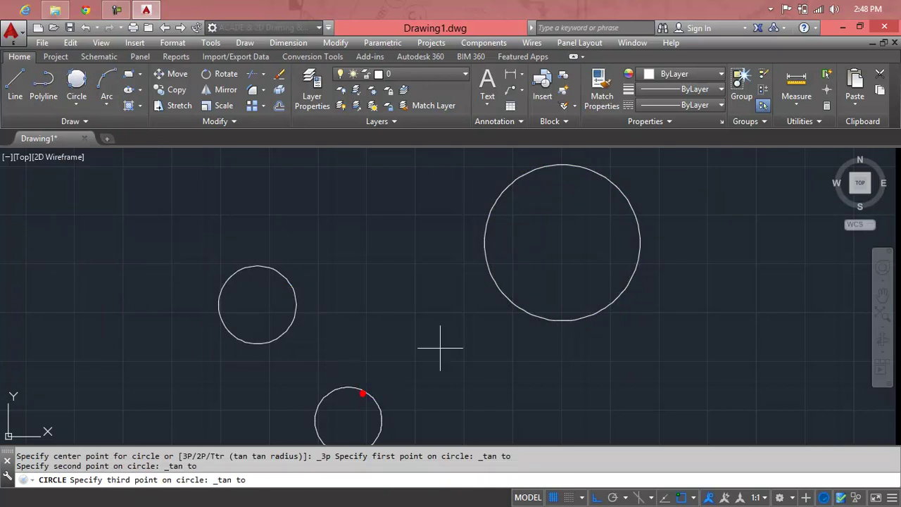
{"action": "left_click", "coordinate": [491, 269]}
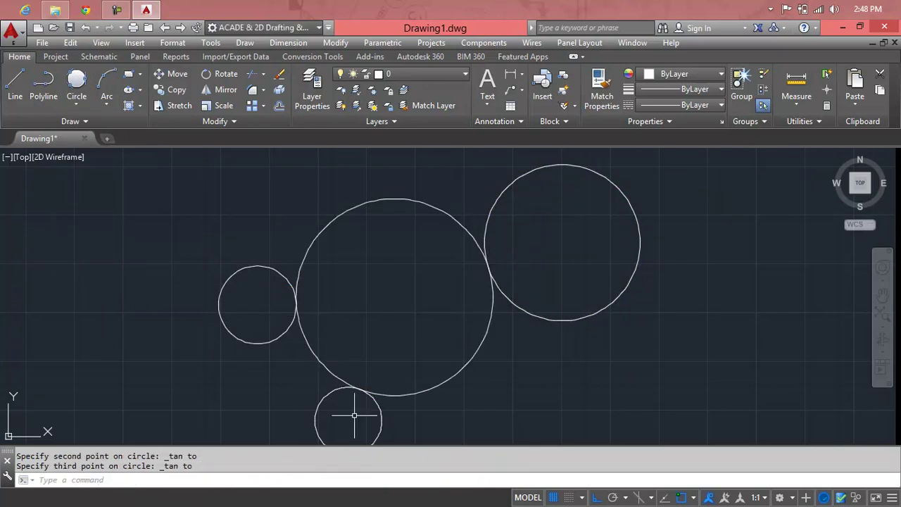
- Zoom out and erase all four circles with a crossing selection
{"action": "scroll", "coordinate": [547, 229], "scroll_direction": "up", "scroll_amount": 3}
{"action": "scroll", "coordinate": [556, 229], "scroll_direction": "up", "scroll_amount": 2}
{"action": "scroll", "coordinate": [556, 227], "scroll_direction": "down", "scroll_amount": 1}
{"action": "scroll", "coordinate": [556, 227], "scroll_direction": "down", "scroll_amount": 4}
{"action": "scroll", "coordinate": [535, 305], "scroll_direction": "down", "scroll_amount": 3}
{"action": "left_click", "coordinate": [650, 228]}
{"action": "left_click", "coordinate": [428, 374]}
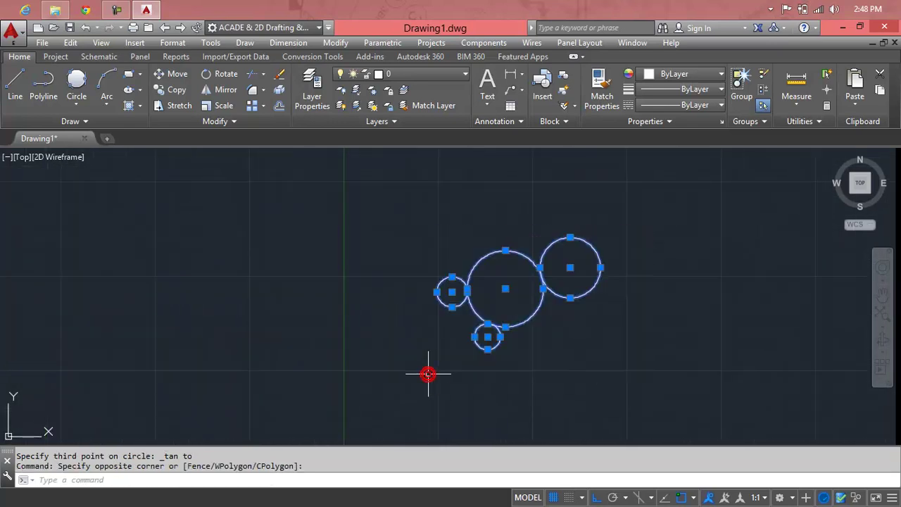
{"action": "key", "text": "Delete"}
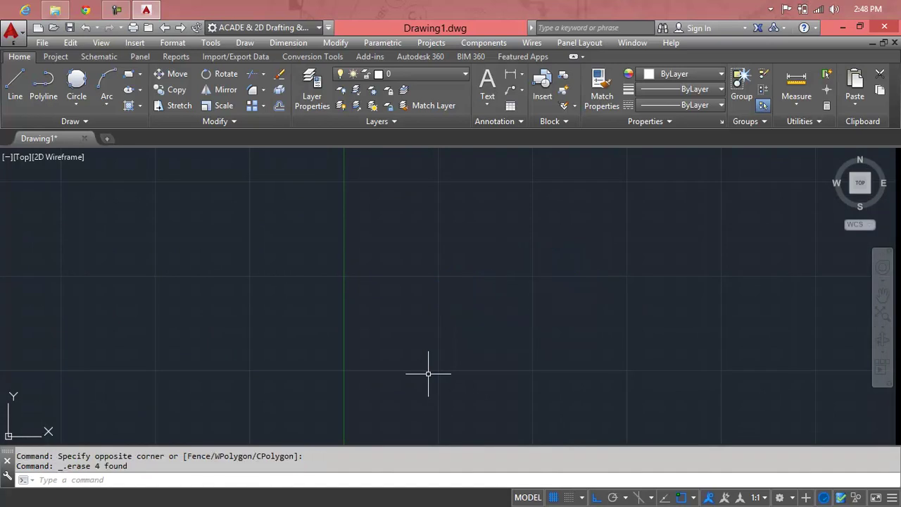
{"action": "left_click", "coordinate": [91, 106]}
{"action": "left_click", "coordinate": [89, 104]}
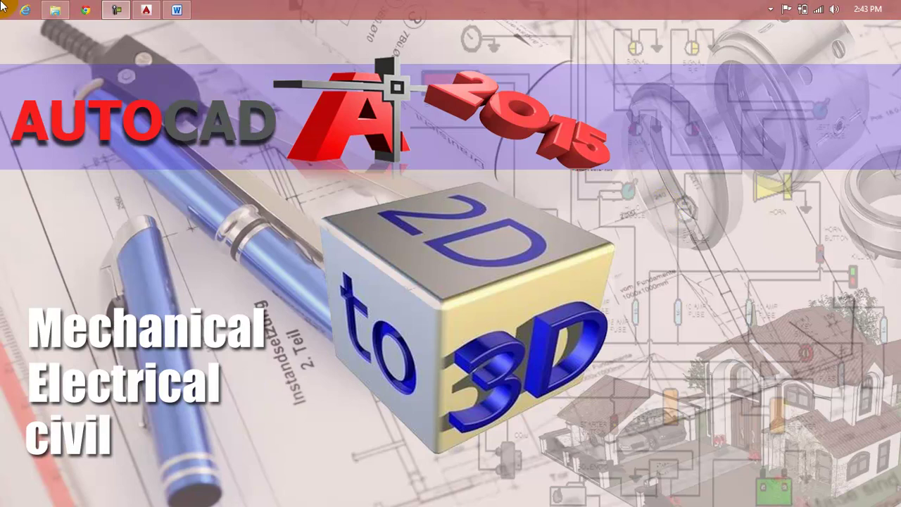
- Bring the Lesson 15 Word document forward, then close it
{"action": "left_click", "coordinate": [179, 8]}
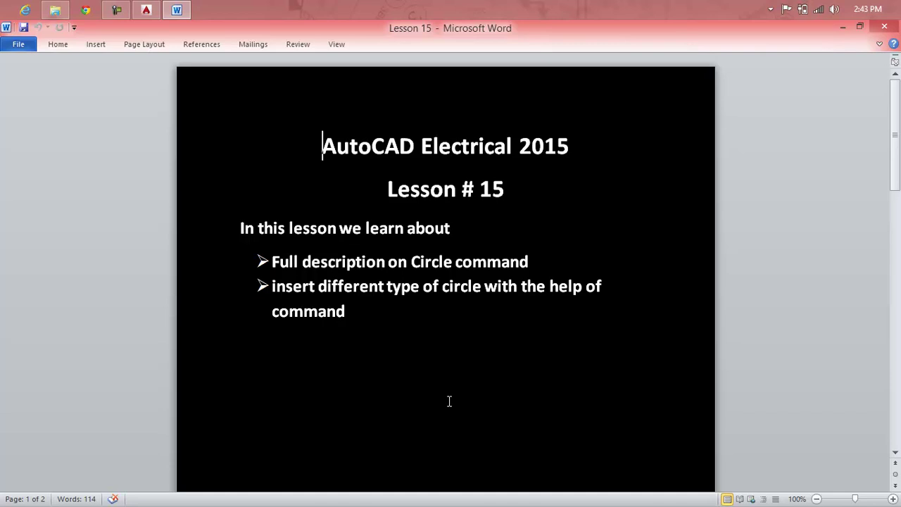
{"action": "left_click", "coordinate": [884, 29]}
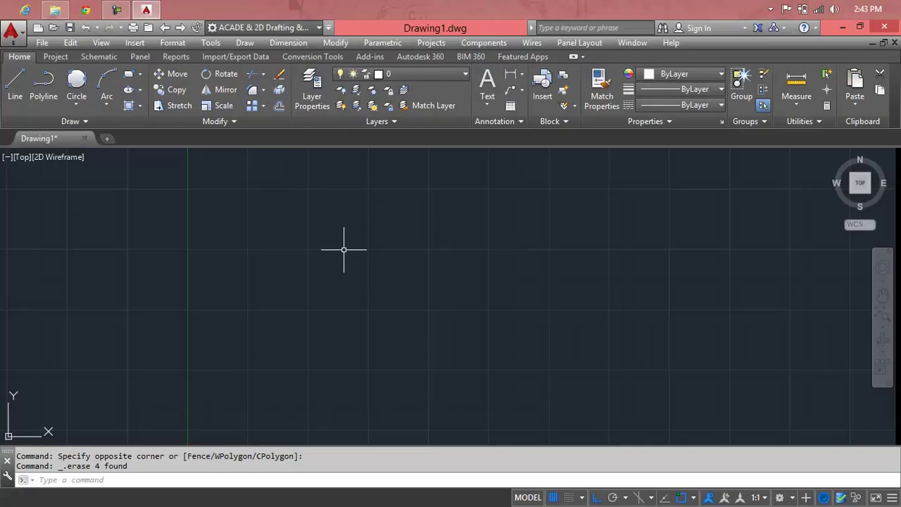
- Cancel pending commands and draw one centre-radius circle at the drawing's upper left
{"action": "key", "text": "Escape"}
{"action": "key", "text": "Escape"}
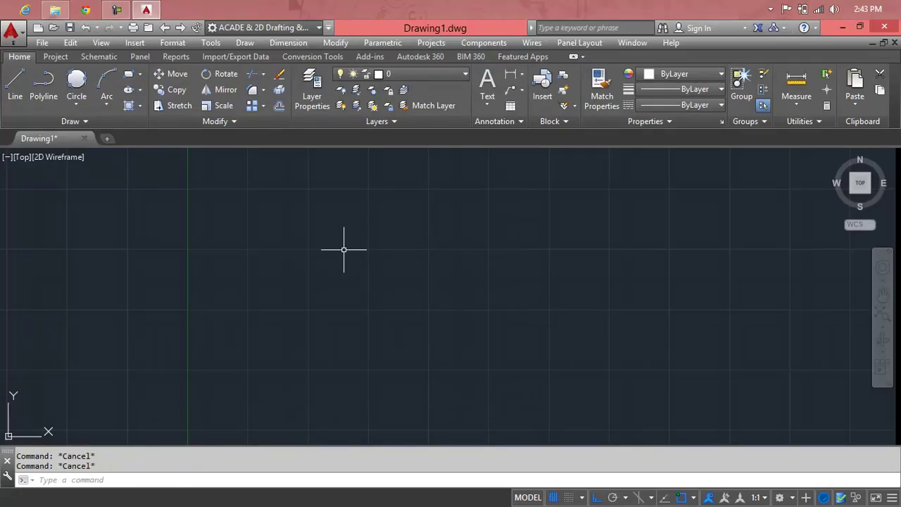
{"action": "left_click", "coordinate": [79, 102]}
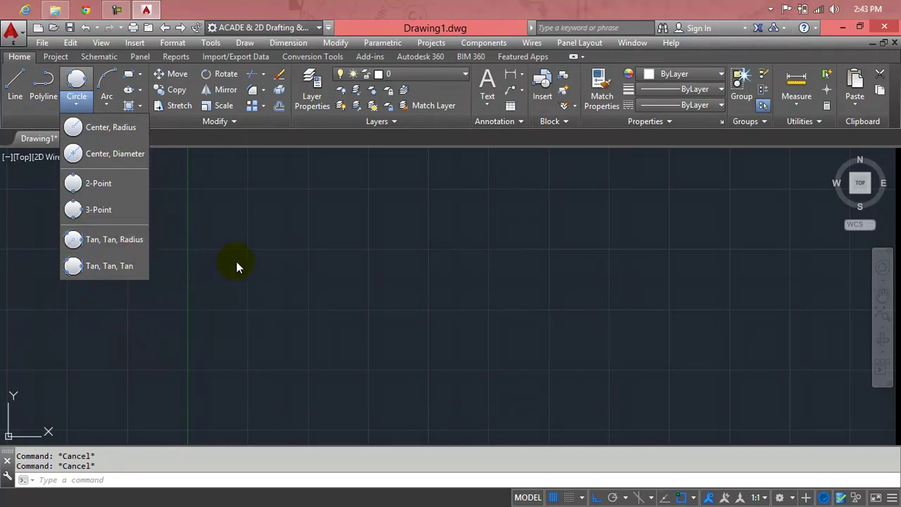
{"action": "left_click", "coordinate": [237, 265]}
{"action": "left_click", "coordinate": [242, 245]}
{"action": "key", "text": "Escape"}
{"action": "key", "text": "Escape"}
{"action": "key", "text": "Escape"}
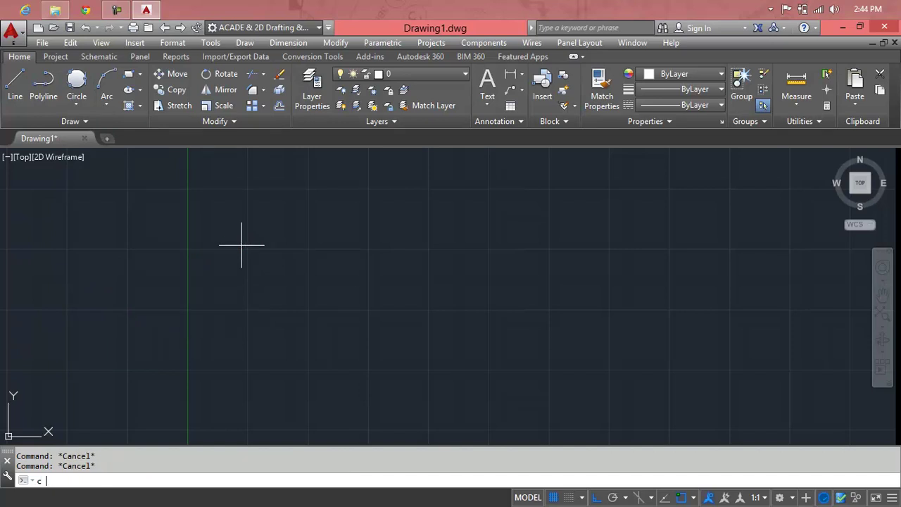
{"action": "key", "text": "Return"}
{"action": "left_click", "coordinate": [253, 242]}
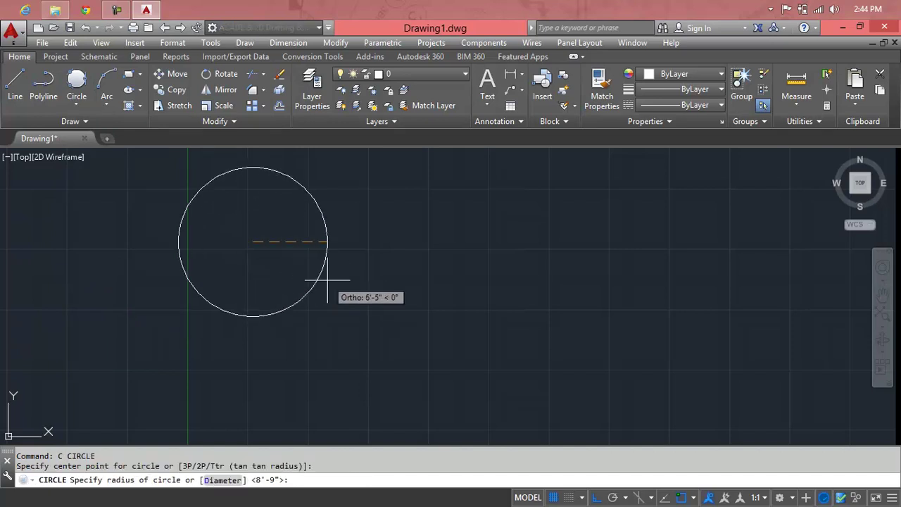
{"action": "left_click", "coordinate": [327, 281]}
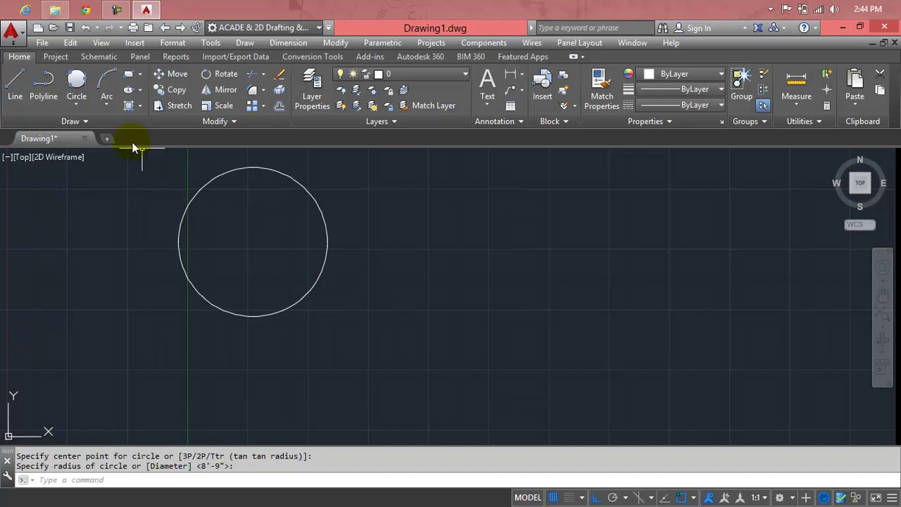
{"action": "left_click", "coordinate": [244, 43]}
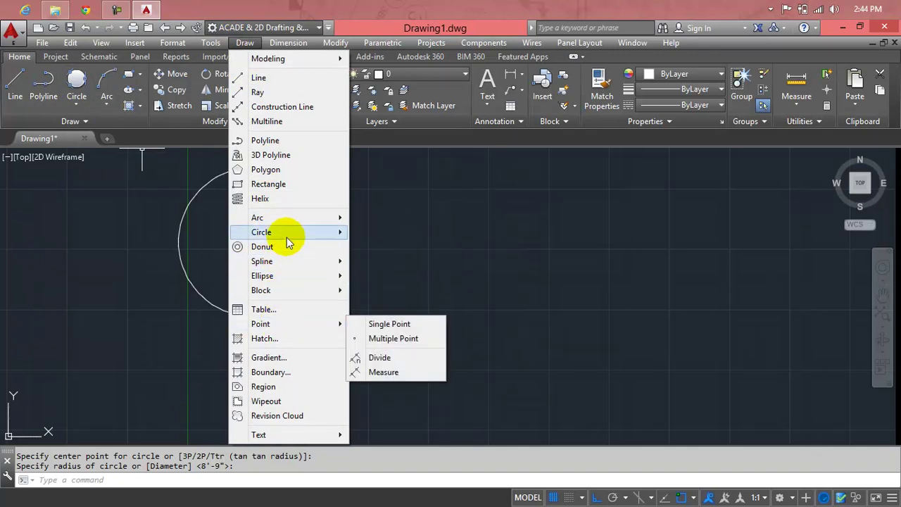
- Draw a second, larger Center, Radius circle beside the first
{"action": "mouse_move", "coordinate": [261, 231]}
{"action": "left_click", "coordinate": [400, 233]}
{"action": "left_click", "coordinate": [403, 244]}
{"action": "left_click", "coordinate": [484, 303]}
- Crossing-select both circles and delete them
{"action": "left_click", "coordinate": [567, 229]}
{"action": "left_click", "coordinate": [238, 270]}
{"action": "key", "text": "Delete"}
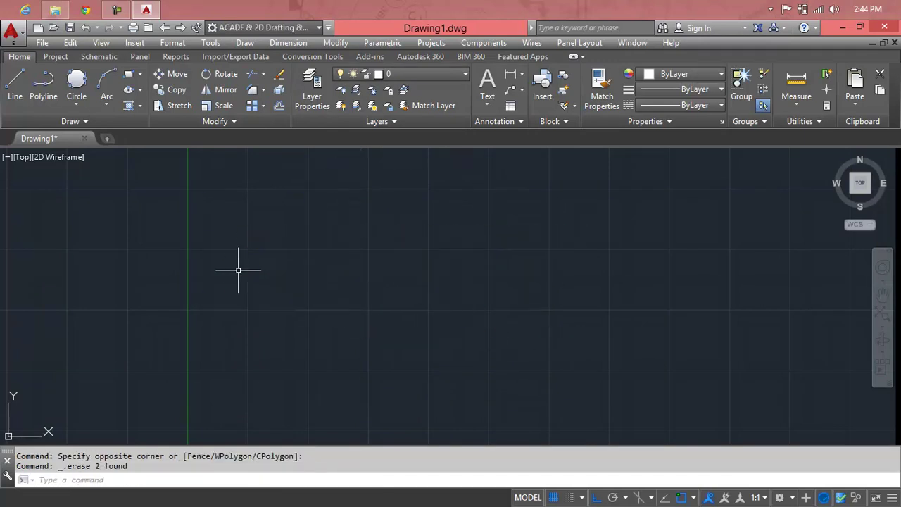
{"action": "key", "text": "Escape"}
{"action": "key", "text": "Escape"}
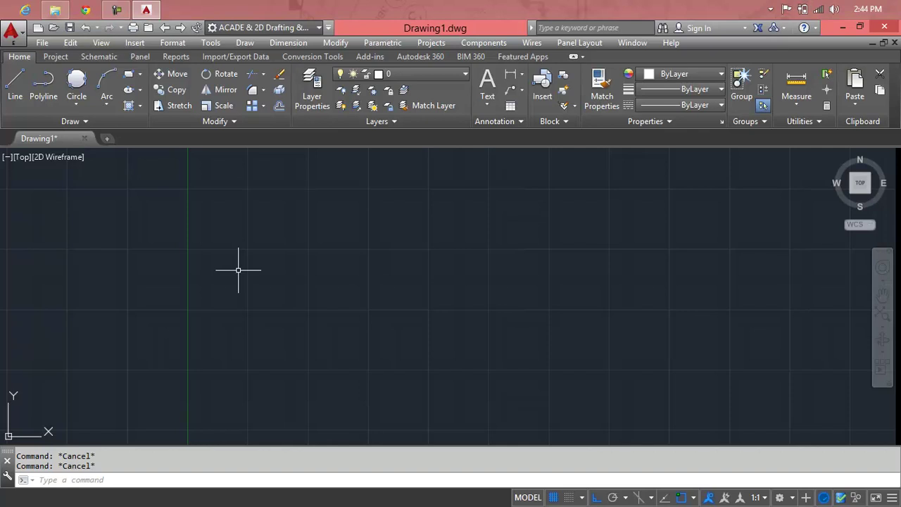
{"action": "type", "text": "c"}
{"action": "key", "text": "Return"}
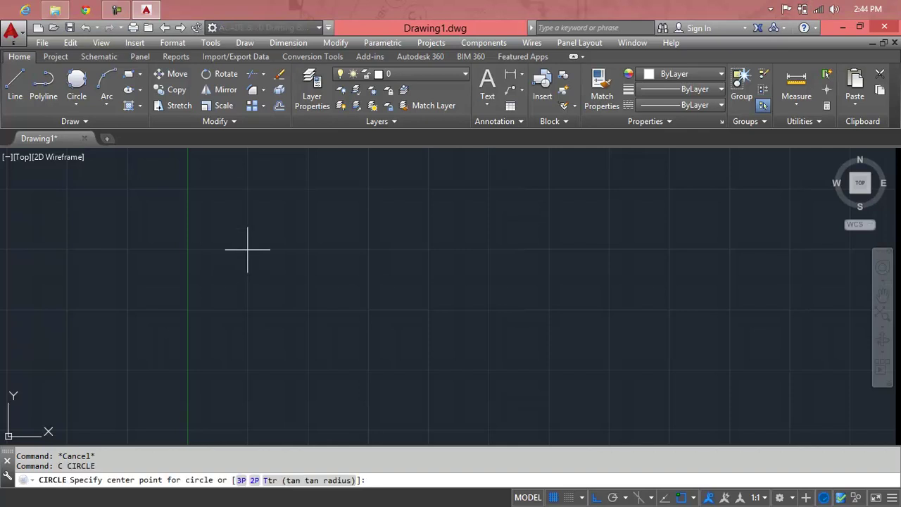
- Draw a circle with radius 10
{"action": "left_click", "coordinate": [248, 250]}
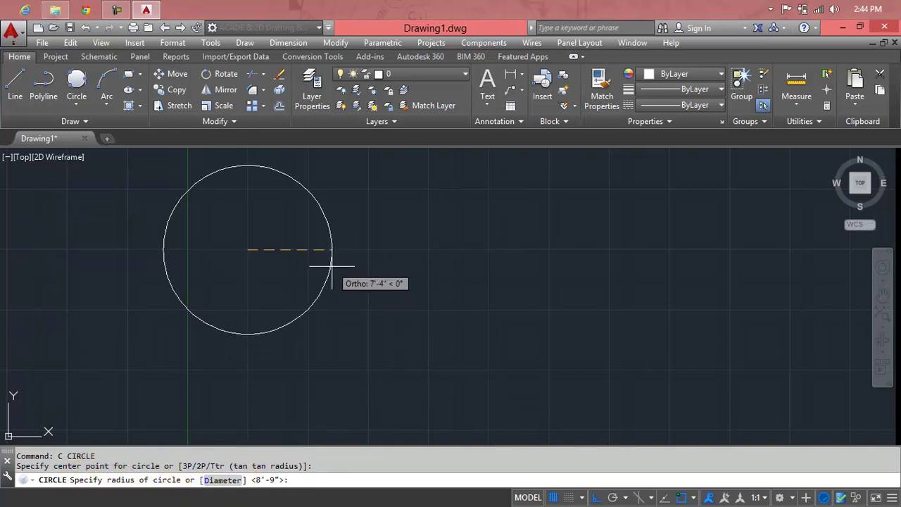
{"action": "type", "text": "10"}
{"action": "key", "text": "Return"}
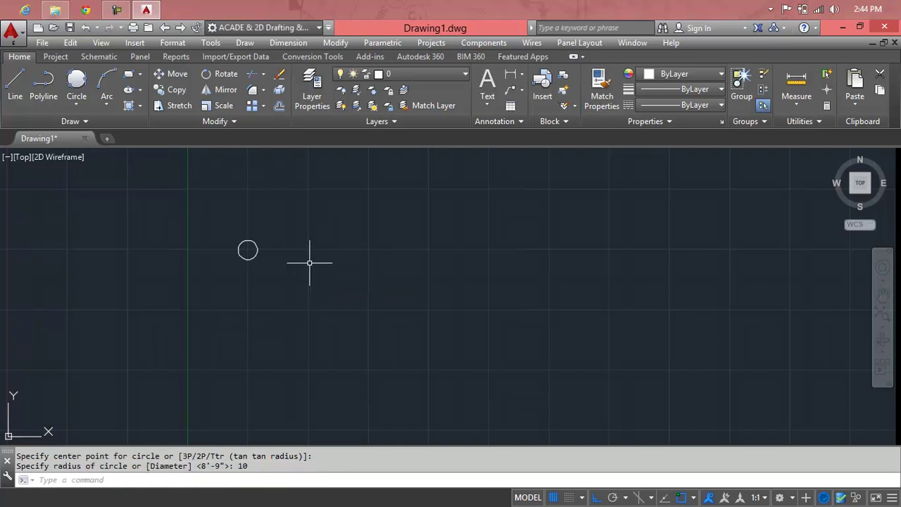
{"action": "scroll", "coordinate": [247, 249], "scroll_direction": "up", "scroll_amount": 3}
{"action": "scroll", "coordinate": [246, 249], "scroll_direction": "up", "scroll_amount": 4}
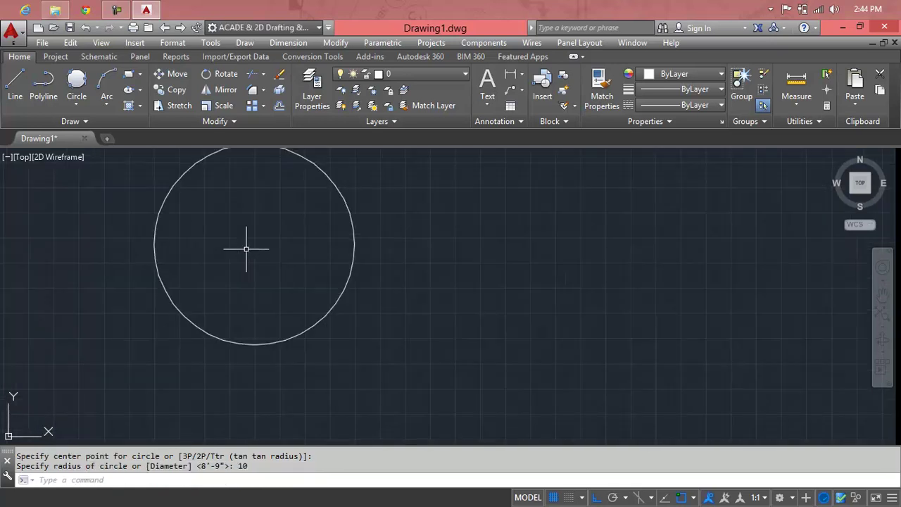
{"action": "type", "text": "c"}
- Draw a concentric diameter-10 circle inside it, then erase that inner circle
{"action": "key", "text": "Return"}
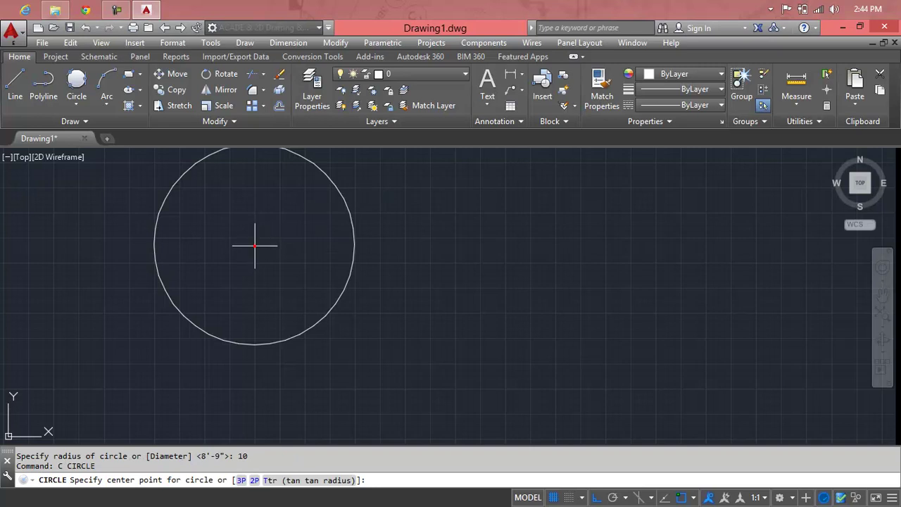
{"action": "left_click", "coordinate": [254, 245]}
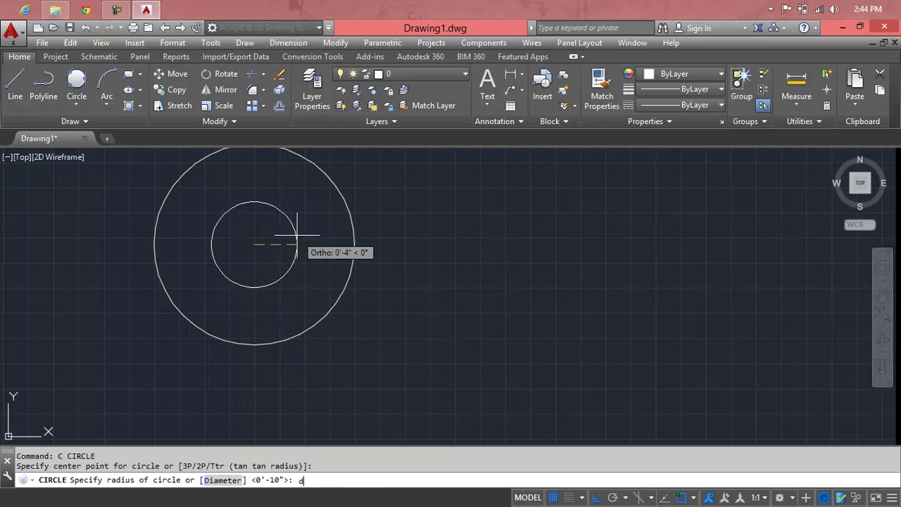
{"action": "key", "text": "Return"}
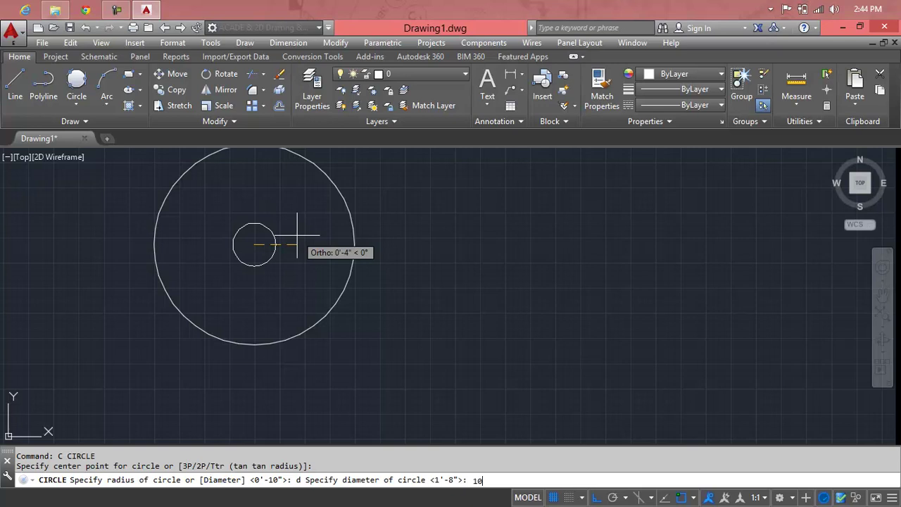
{"action": "key", "text": "Return"}
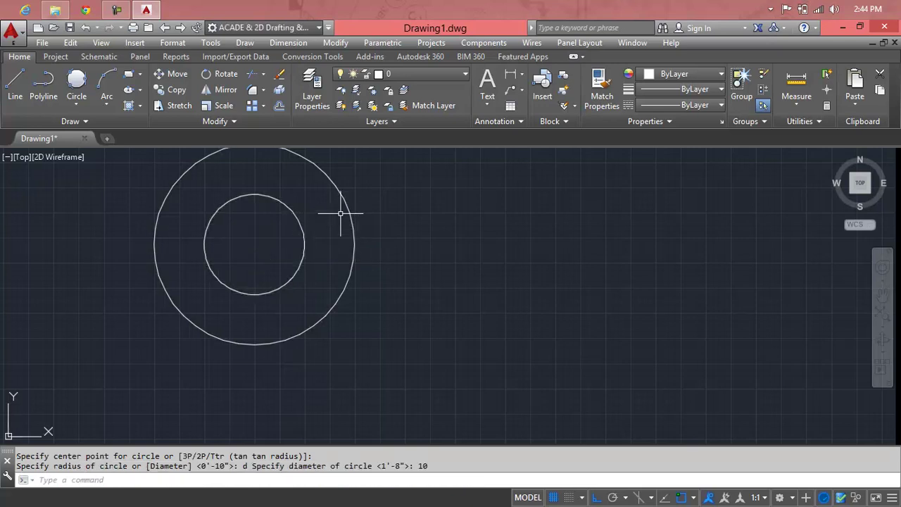
{"action": "left_click", "coordinate": [345, 210]}
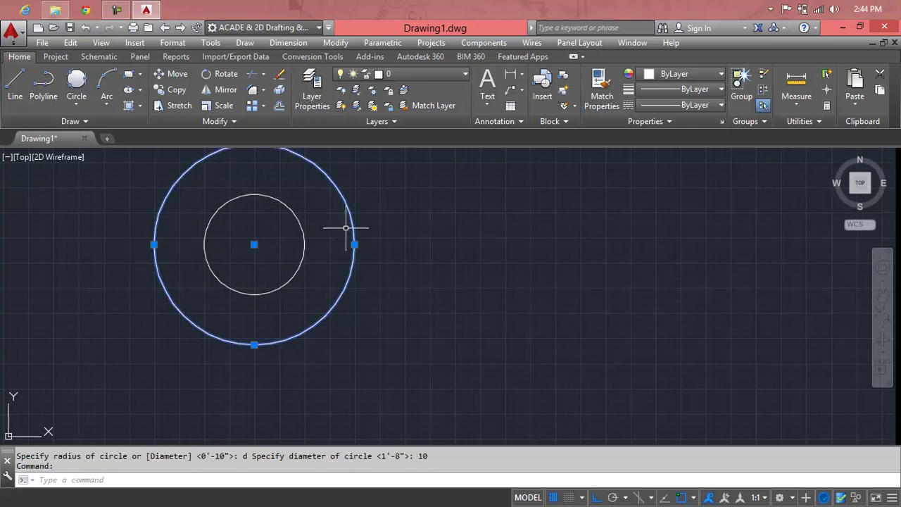
{"action": "left_click", "coordinate": [304, 242]}
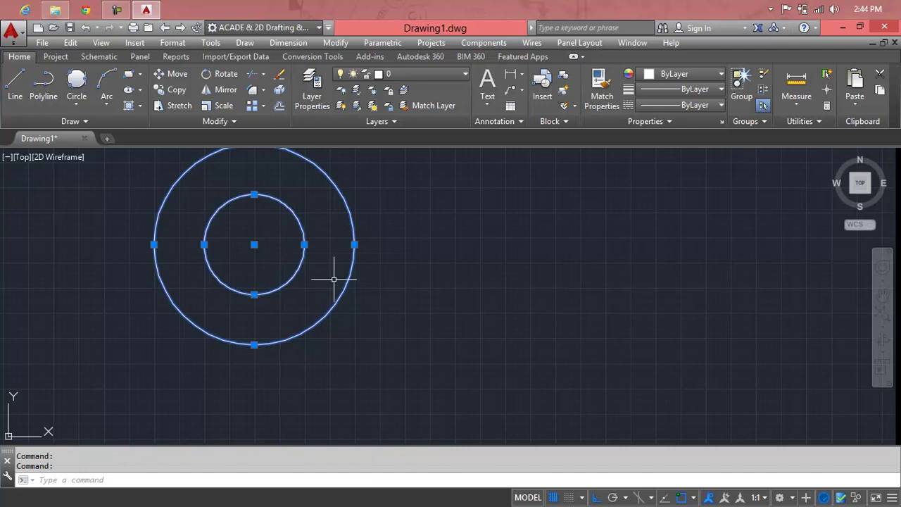
{"action": "key", "text": "Escape"}
{"action": "left_click", "coordinate": [303, 238]}
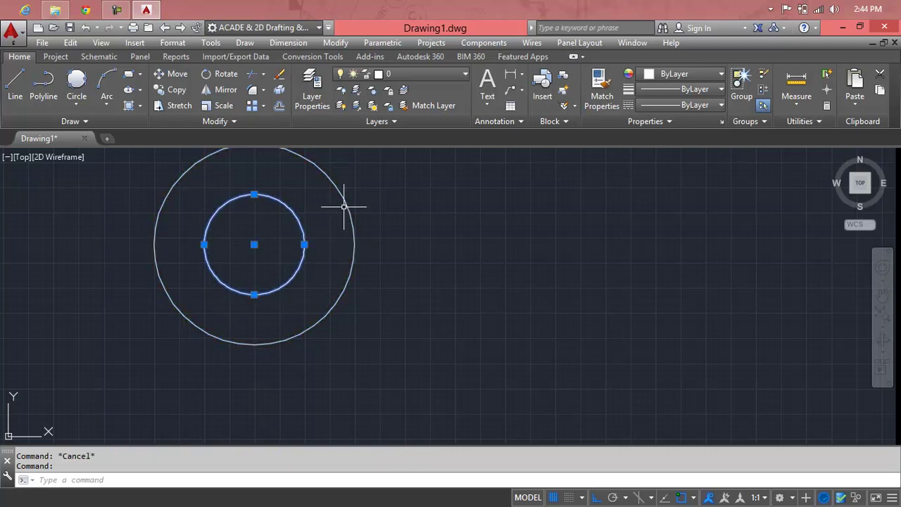
{"action": "key", "text": "Delete"}
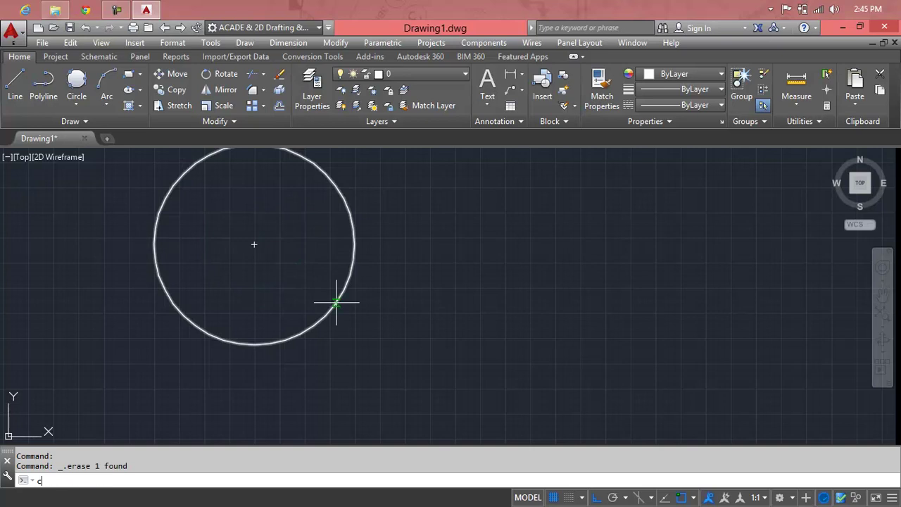
- Draw a diameter-20 circle on the same centre
{"action": "key", "text": "Return"}
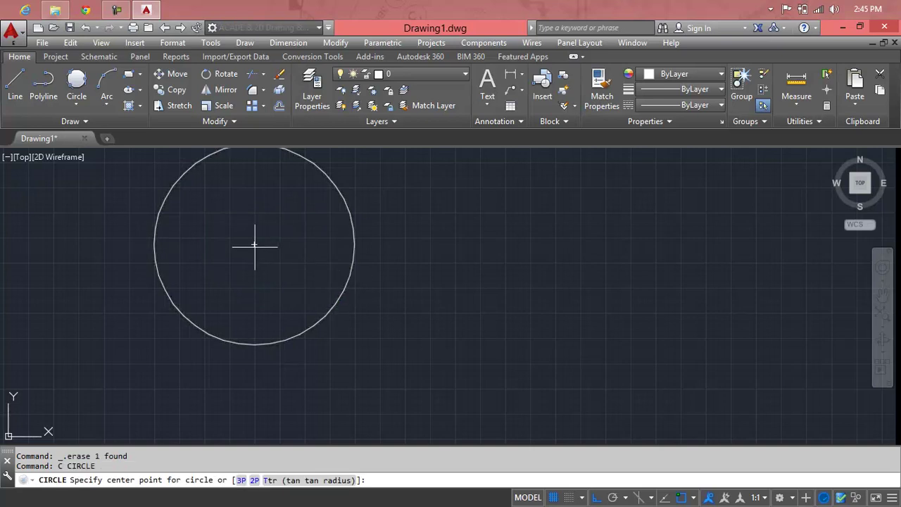
{"action": "left_click", "coordinate": [254, 245]}
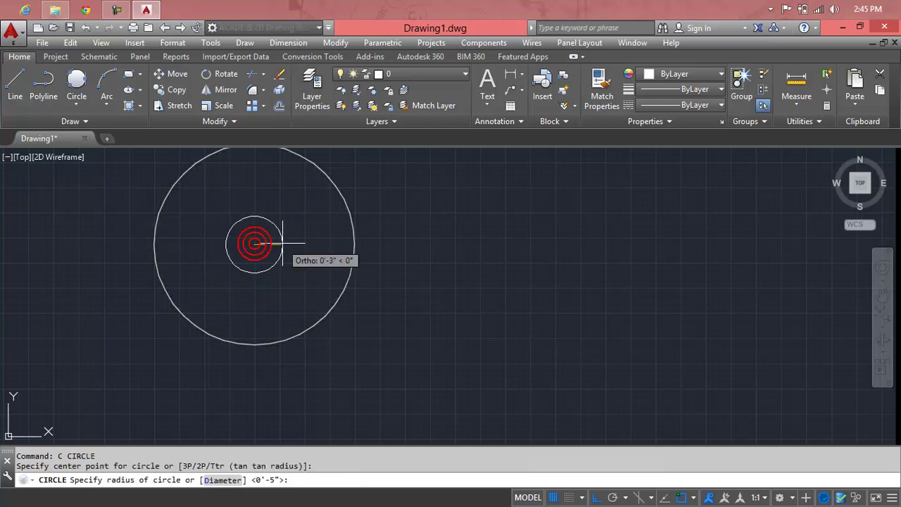
{"action": "type", "text": "d"}
{"action": "key", "text": "Return"}
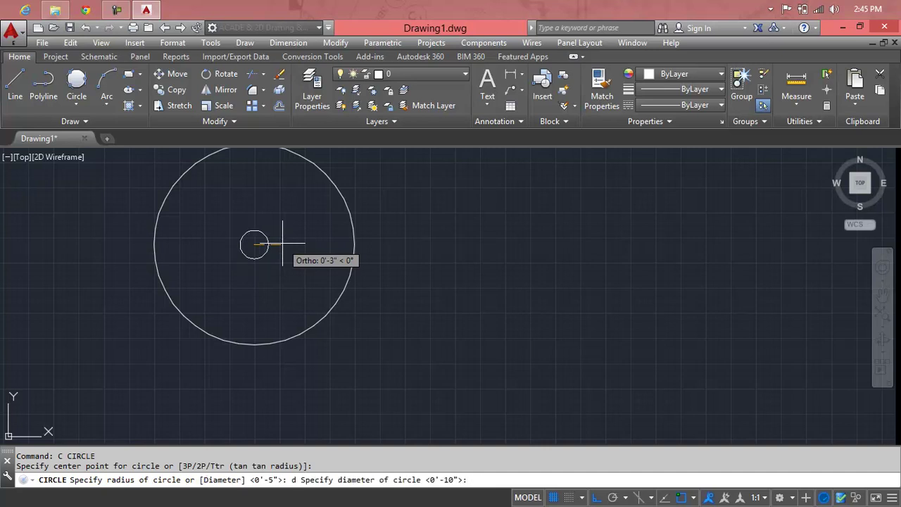
{"action": "key", "text": "Return"}
{"action": "scroll", "coordinate": [309, 240], "scroll_direction": "down", "scroll_amount": 2}
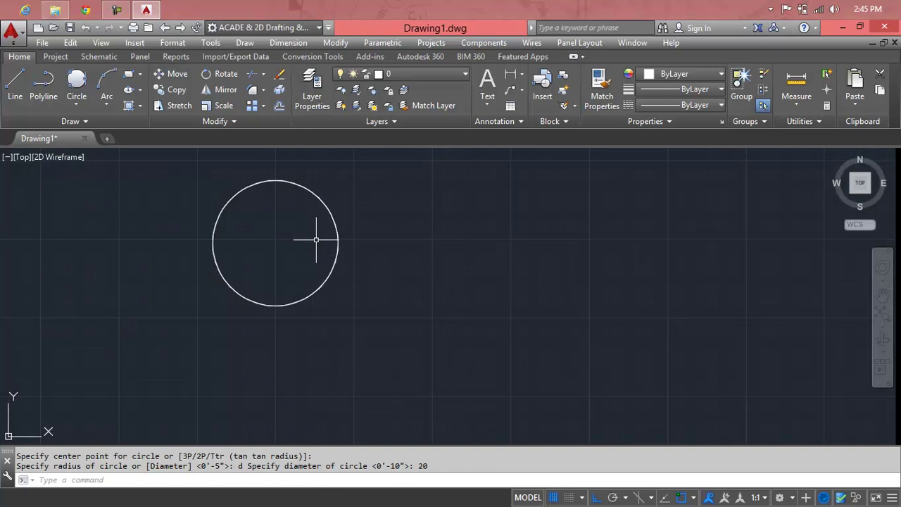
{"action": "type", "text": "m"}
- Move one circle to the right with MOVE
{"action": "key", "text": "Return"}
{"action": "left_click", "coordinate": [338, 231]}
{"action": "key", "text": "Return"}
{"action": "left_click", "coordinate": [310, 241]}
{"action": "left_click", "coordinate": [538, 254]}
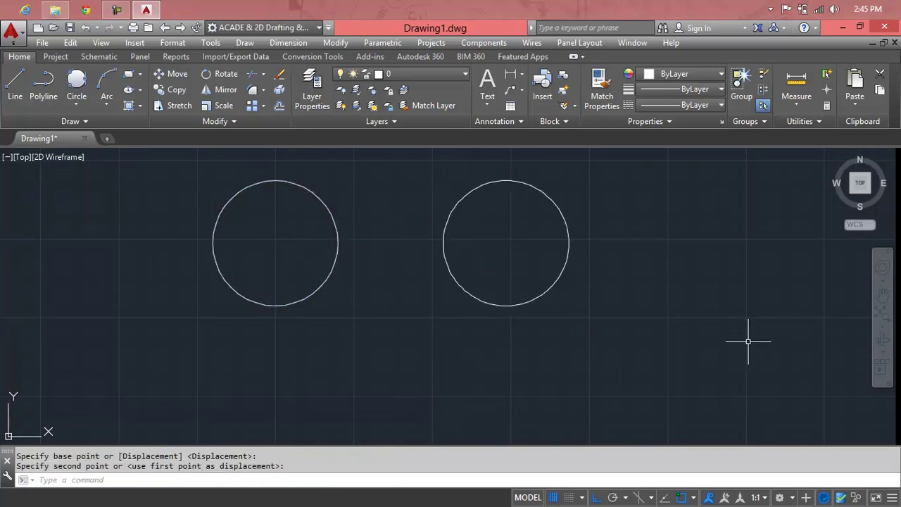
- Crossing-select both circles and erase them
{"action": "left_click", "coordinate": [610, 175]}
{"action": "left_click", "coordinate": [330, 325]}
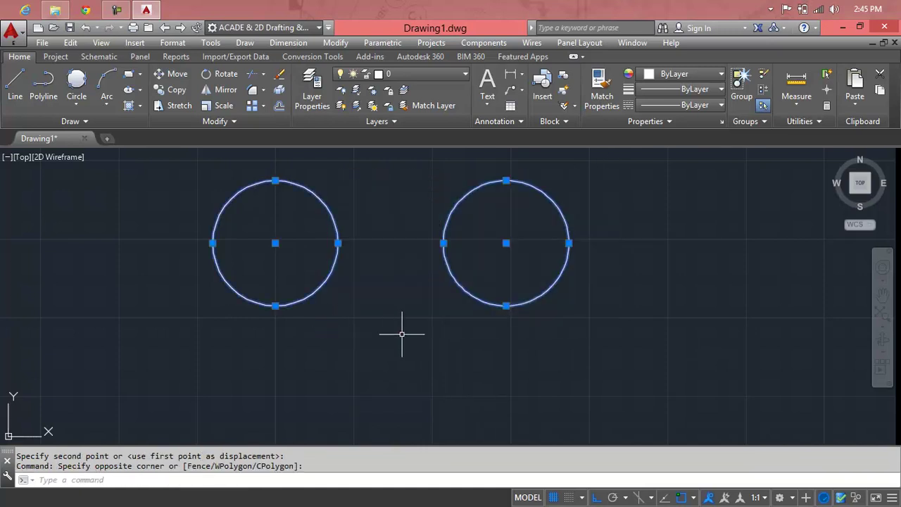
{"action": "key", "text": "Delete"}
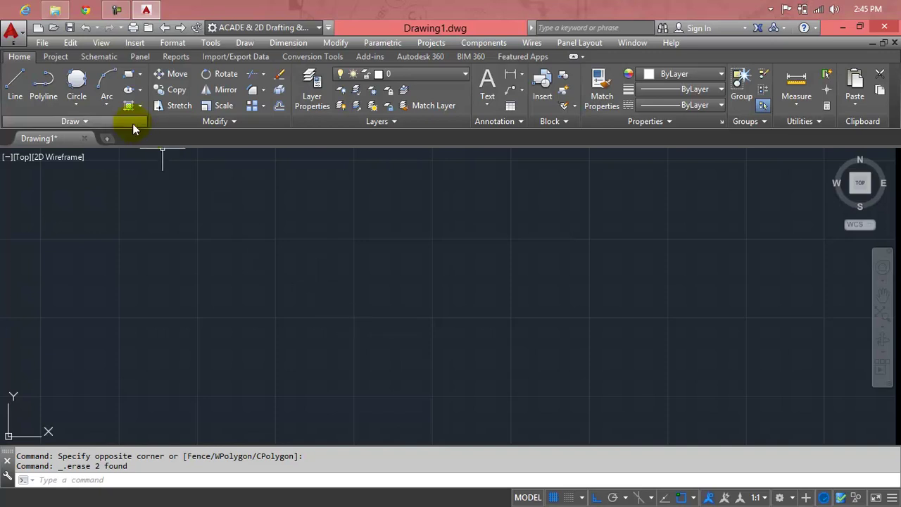
- Draw a Center, Radius circle of radius 10 at mid-canvas
{"action": "left_click", "coordinate": [76, 103]}
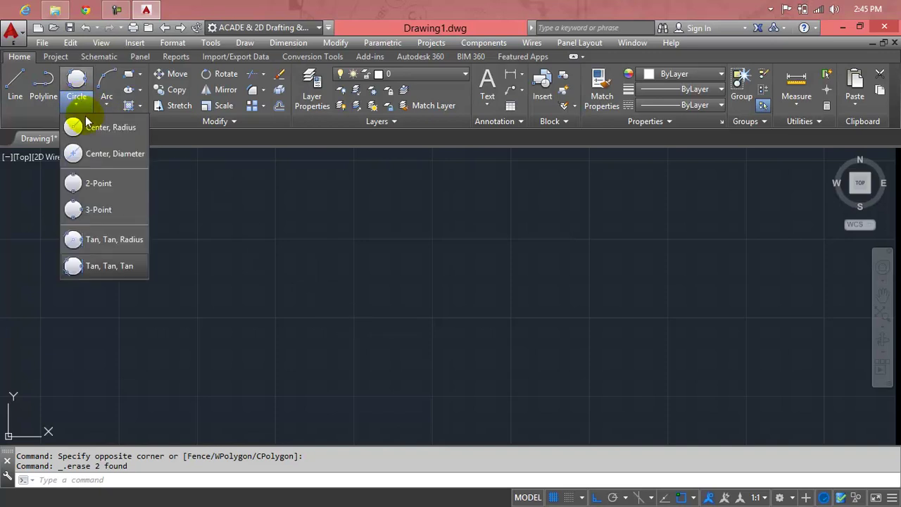
{"action": "left_click", "coordinate": [78, 127]}
{"action": "left_click", "coordinate": [335, 305]}
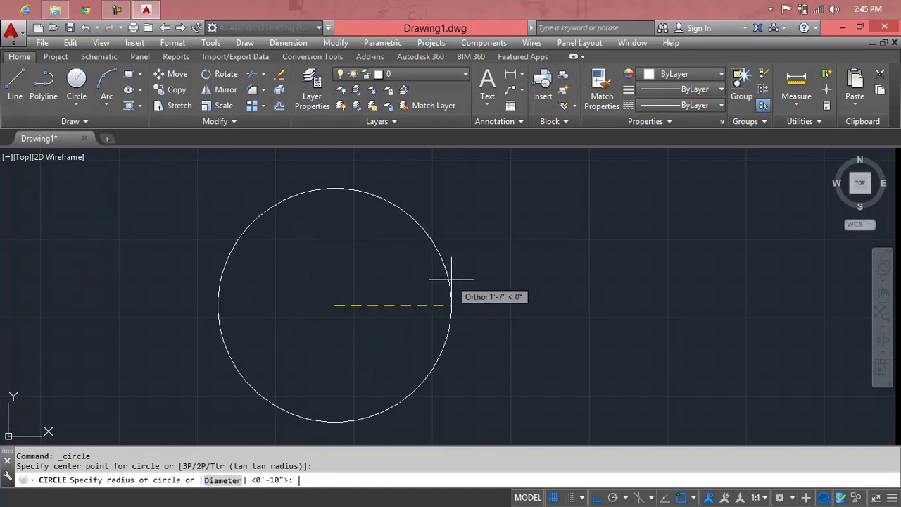
{"action": "type", "text": "10"}
{"action": "key", "text": "Return"}
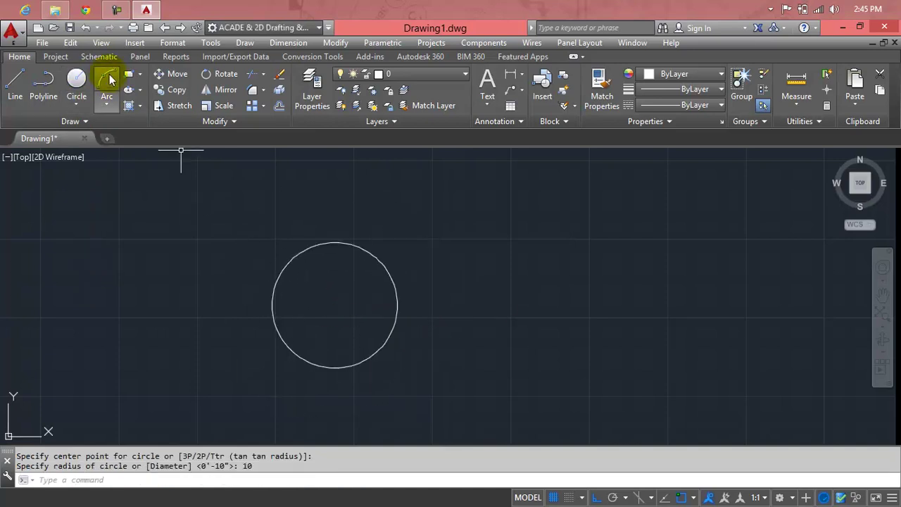
- Draw a Center, Diameter circle of diameter 10 to the right of the first
{"action": "left_click", "coordinate": [107, 102]}
{"action": "left_click", "coordinate": [76, 103]}
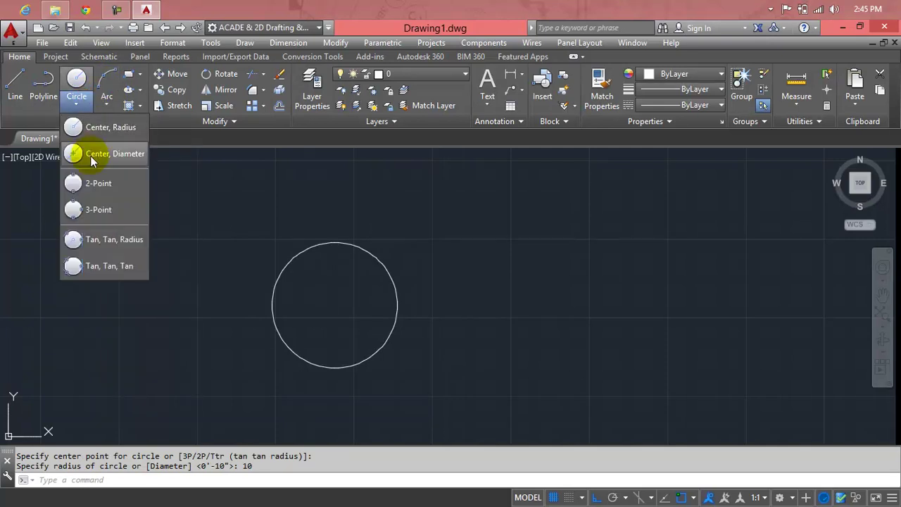
{"action": "left_click", "coordinate": [560, 290]}
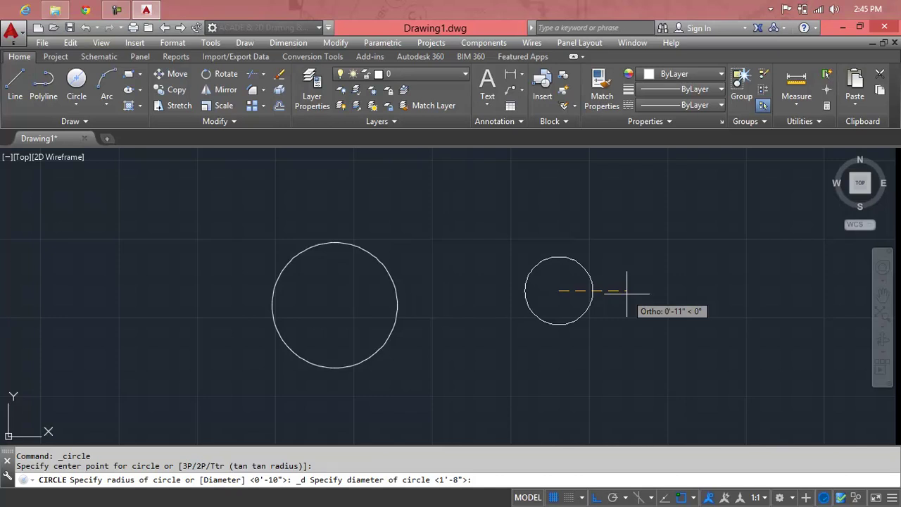
{"action": "type", "text": "10"}
{"action": "key", "text": "Return"}
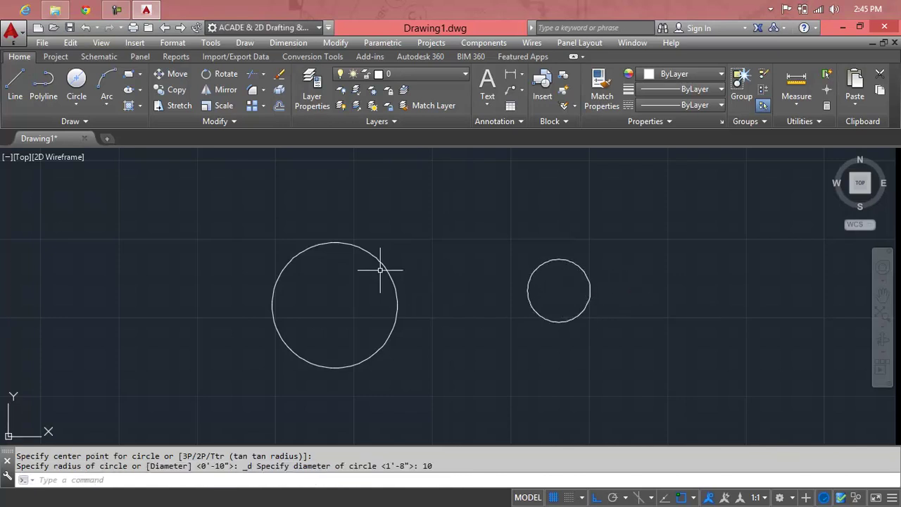
{"action": "left_click", "coordinate": [76, 107]}
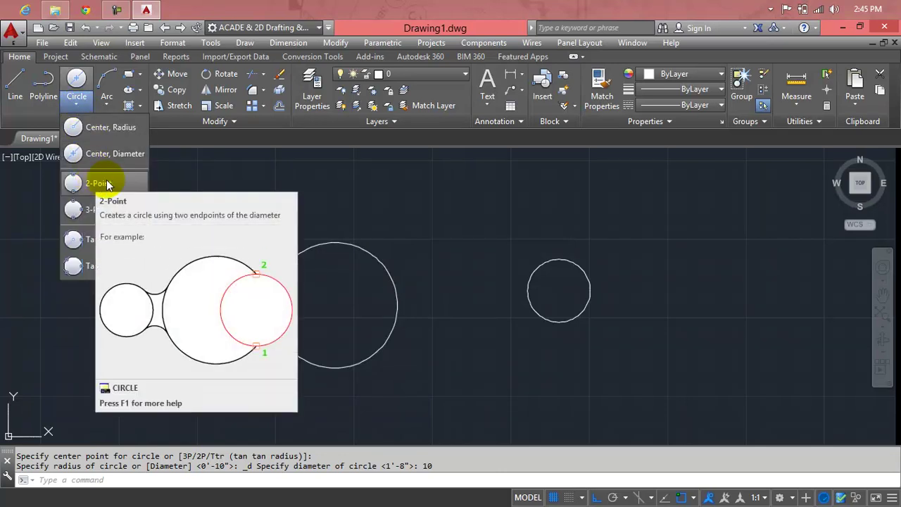
- Draw a centre-radius circle from the left circle's right edge to the small right circle
{"action": "left_click", "coordinate": [339, 194]}
{"action": "key", "text": "Escape"}
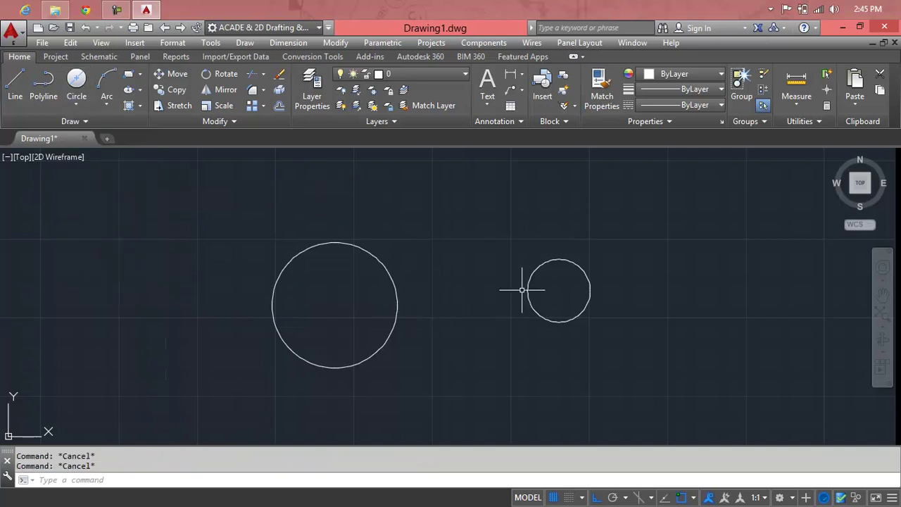
{"action": "left_click", "coordinate": [76, 104]}
{"action": "left_click", "coordinate": [95, 126]}
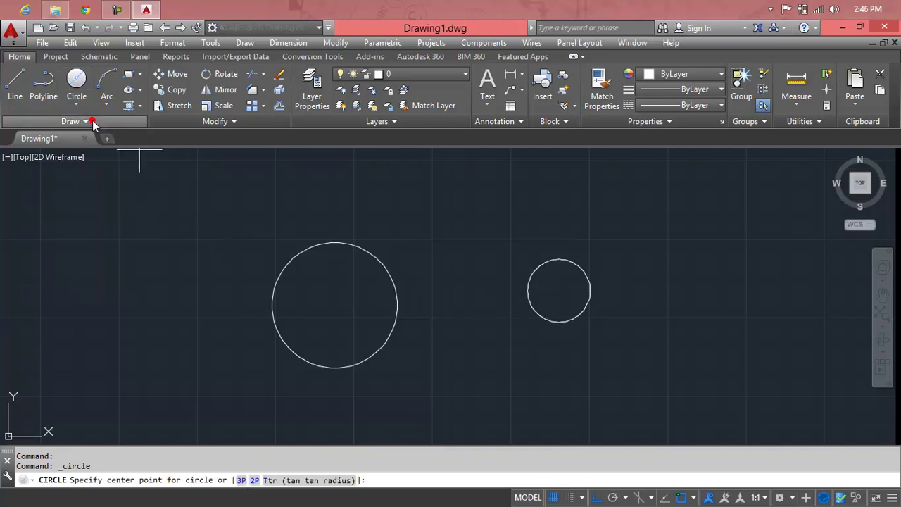
{"action": "left_click", "coordinate": [398, 301]}
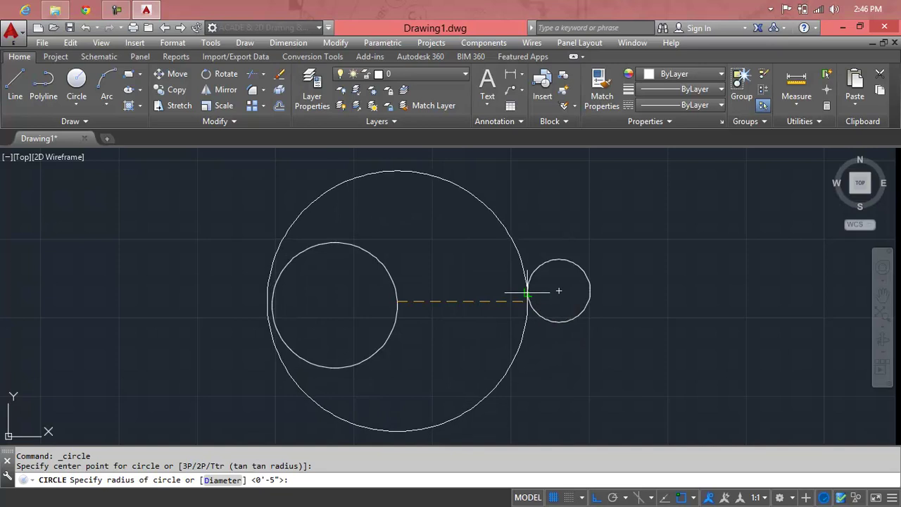
{"action": "left_click", "coordinate": [526, 296]}
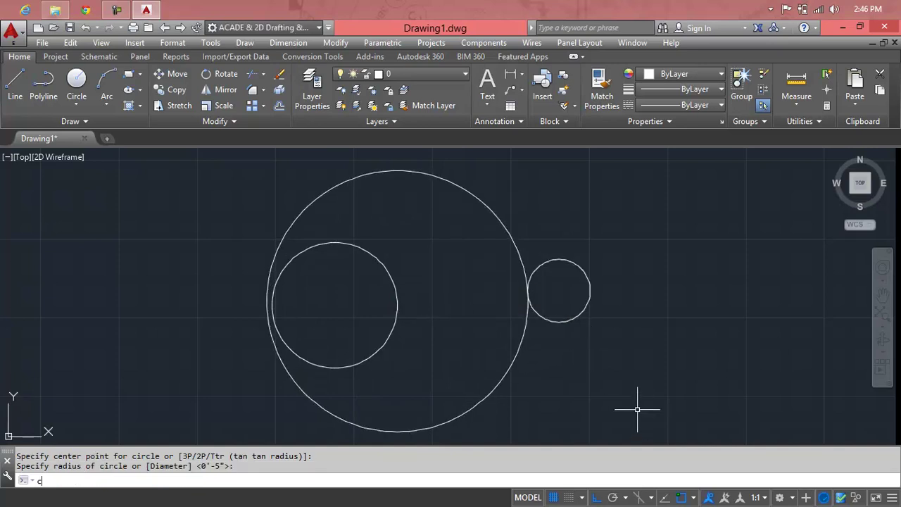
- Draw a large circle centred on the inner circle, reaching the right circle
{"action": "type", "text": "c"}
{"action": "key", "text": "Return"}
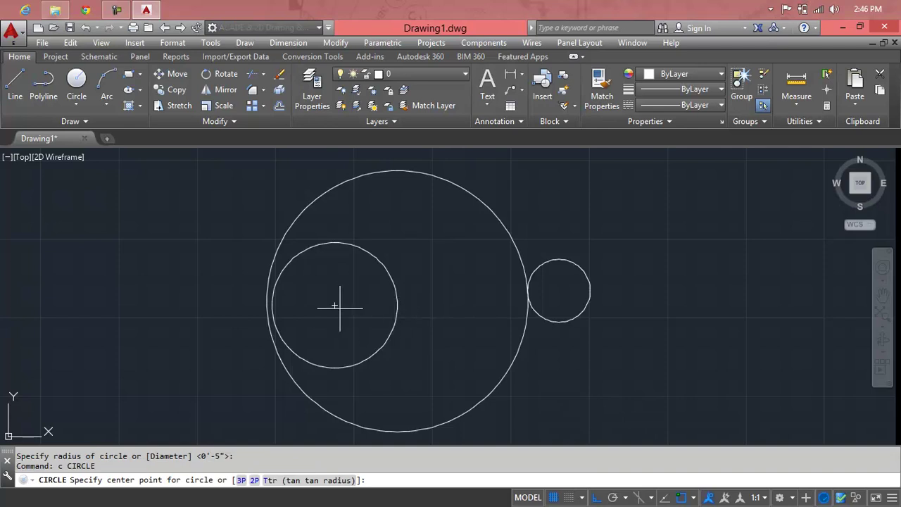
{"action": "left_click", "coordinate": [335, 305]}
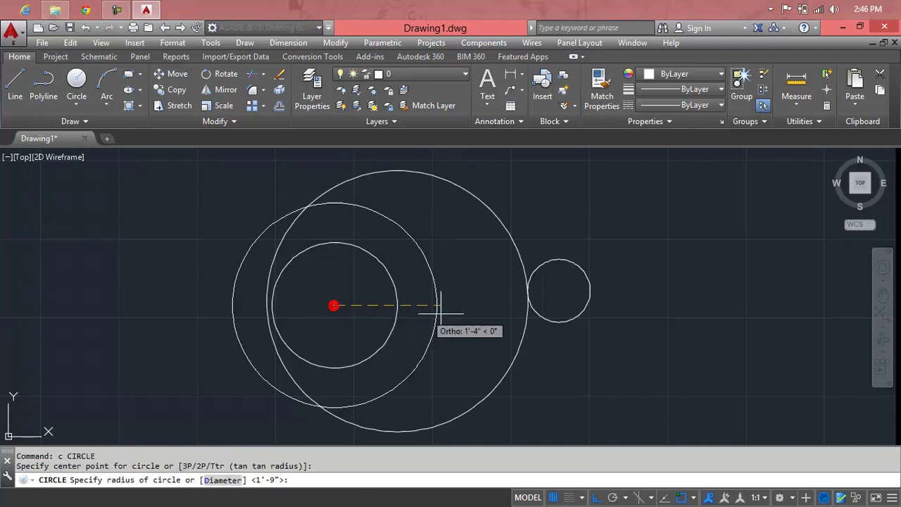
{"action": "left_click", "coordinate": [557, 293]}
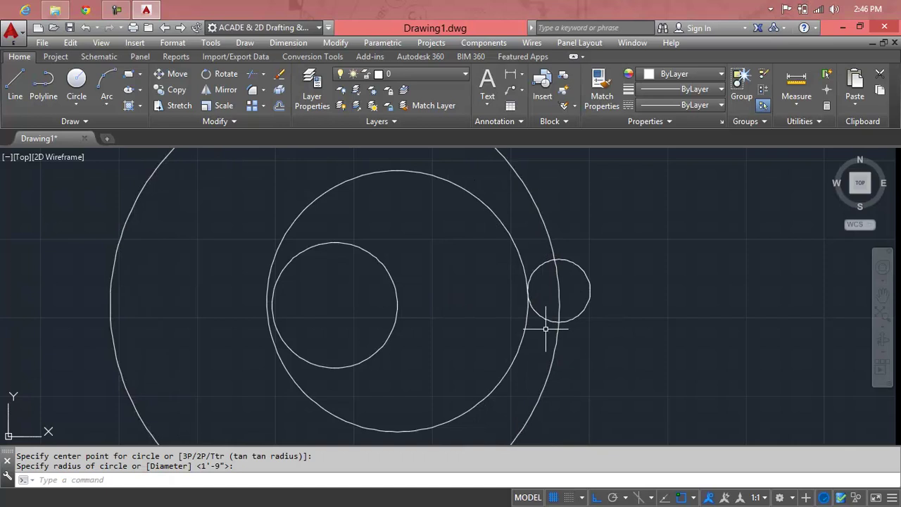
- Window-select all four circles and erase them
{"action": "scroll", "coordinate": [558, 317], "scroll_direction": "down", "scroll_amount": 3}
{"action": "left_click", "coordinate": [599, 243]}
{"action": "left_click", "coordinate": [483, 319]}
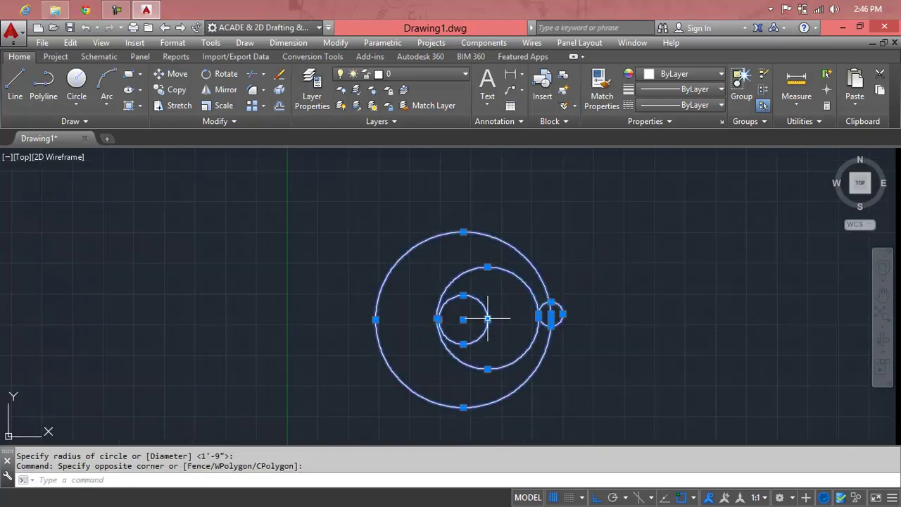
{"action": "key", "text": "Delete"}
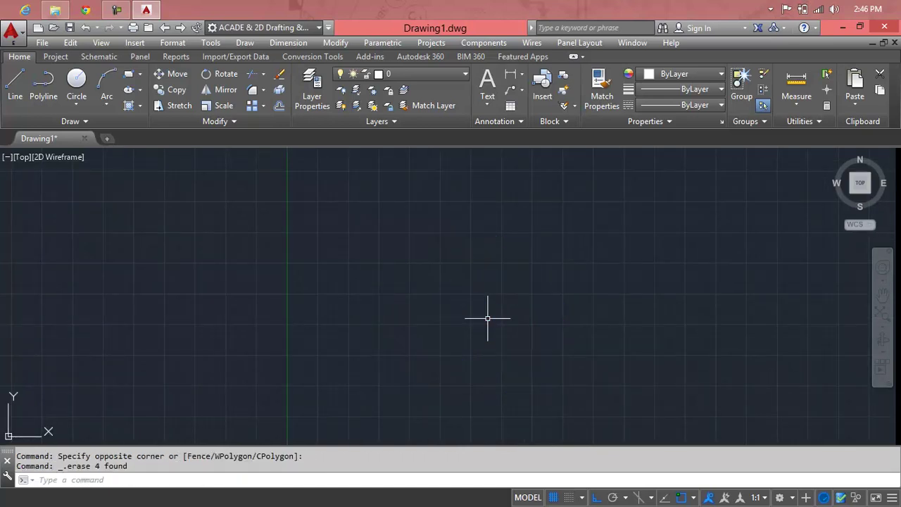
- Undo to restore the two circles and draw a 2-Point circle between their edges
{"action": "key", "text": "ctrl+z"}
{"action": "key", "text": "ctrl+z"}
{"action": "key", "text": "ctrl+z"}
{"action": "key", "text": "ctrl+z"}
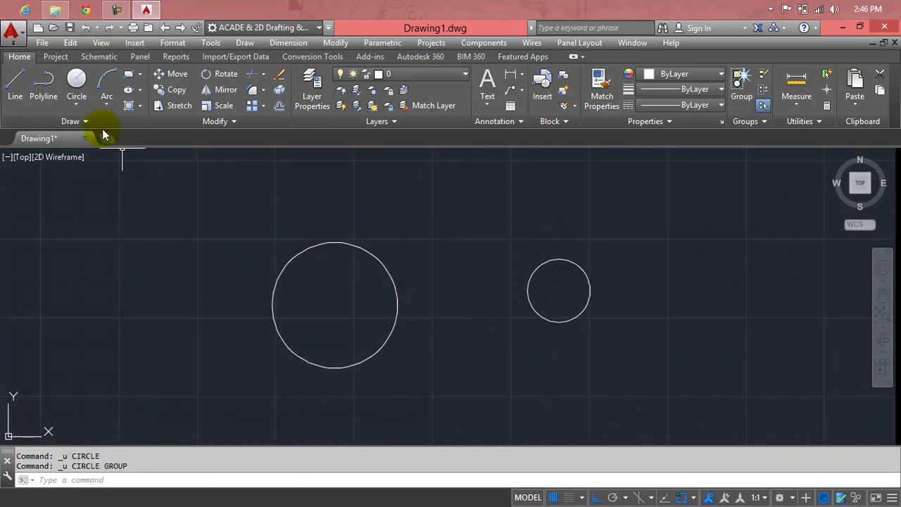
{"action": "left_click", "coordinate": [77, 107]}
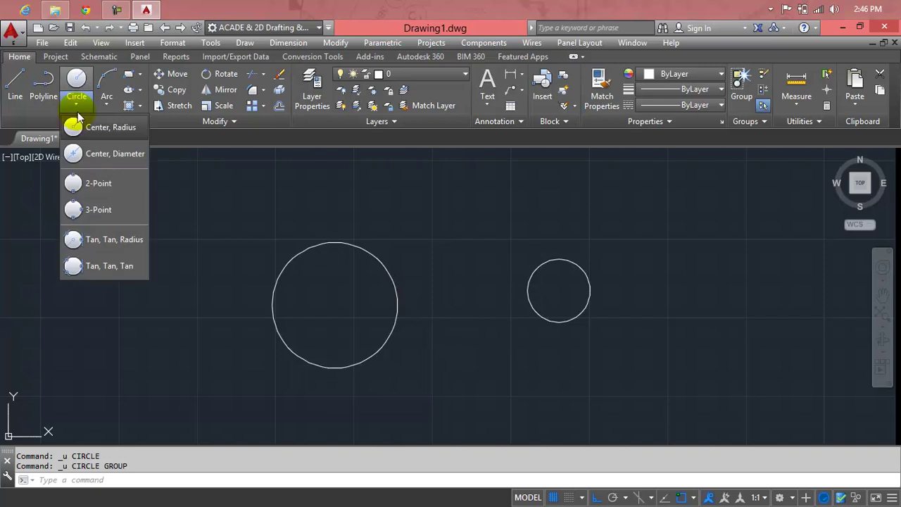
{"action": "left_click", "coordinate": [93, 181]}
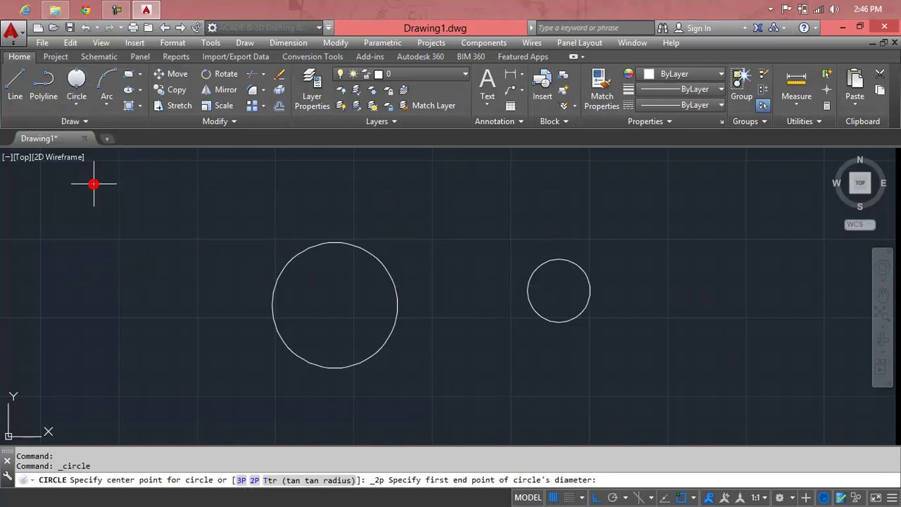
{"action": "left_click", "coordinate": [397, 305]}
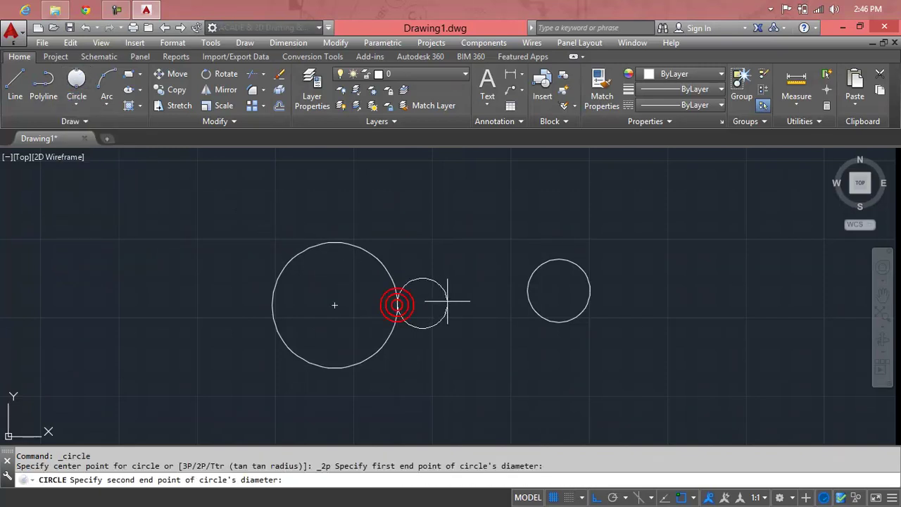
{"action": "left_click", "coordinate": [528, 290]}
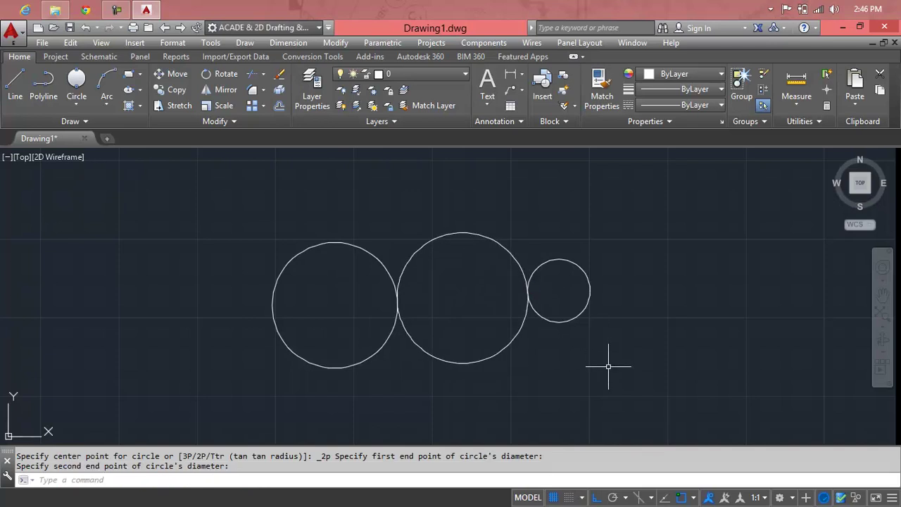
- Select and erase the two-point circle
{"action": "left_click", "coordinate": [88, 102]}
{"action": "left_click", "coordinate": [430, 236]}
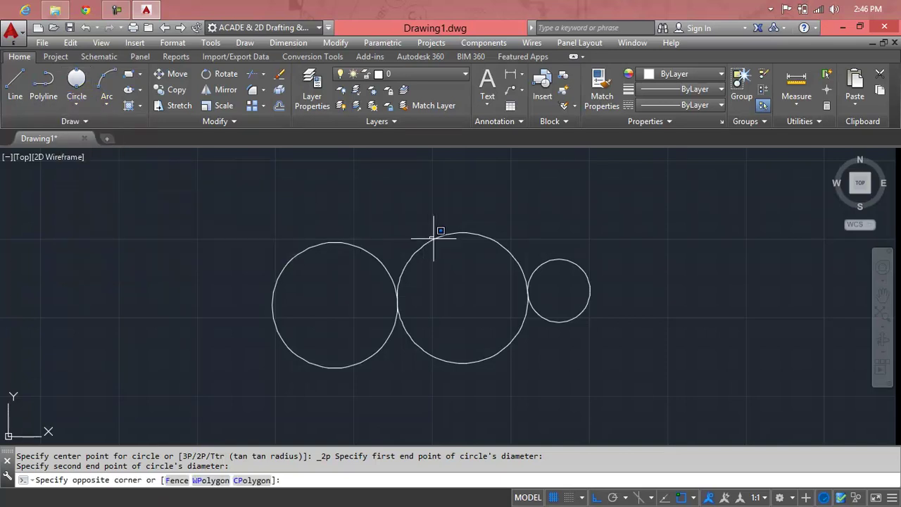
{"action": "left_click", "coordinate": [431, 238]}
{"action": "key", "text": "Delete"}
{"action": "scroll", "coordinate": [435, 238], "scroll_direction": "down", "scroll_amount": 4}
{"action": "middle_click_drag", "start_coordinate": [442, 265], "coordinate": [346, 196]}
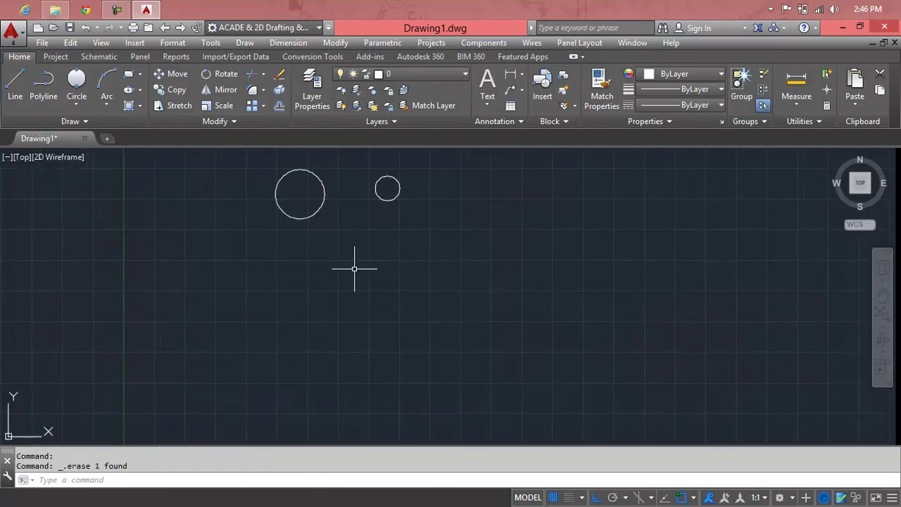
{"action": "type", "text": "c"}
- Draw a small circle below the left circle and grip-move it slightly right
{"action": "key", "text": "Return"}
{"action": "left_click", "coordinate": [332, 267]}
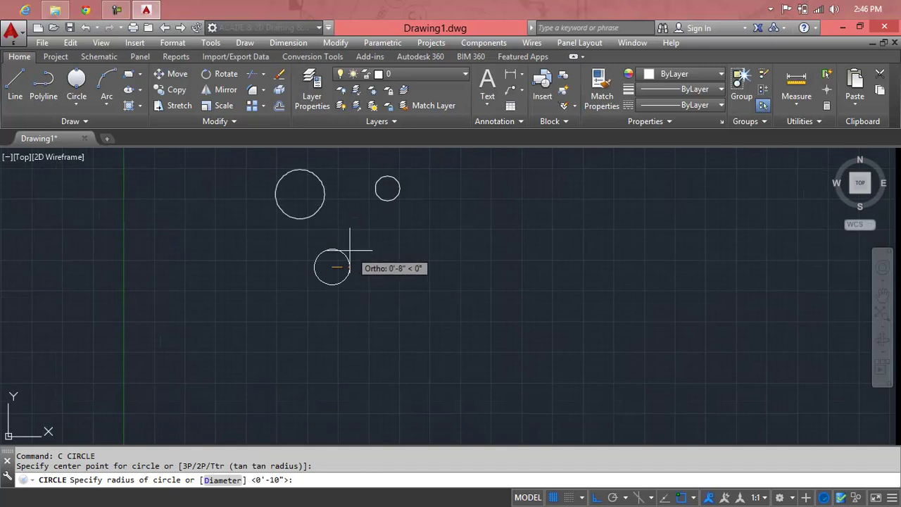
{"action": "left_click", "coordinate": [353, 257]}
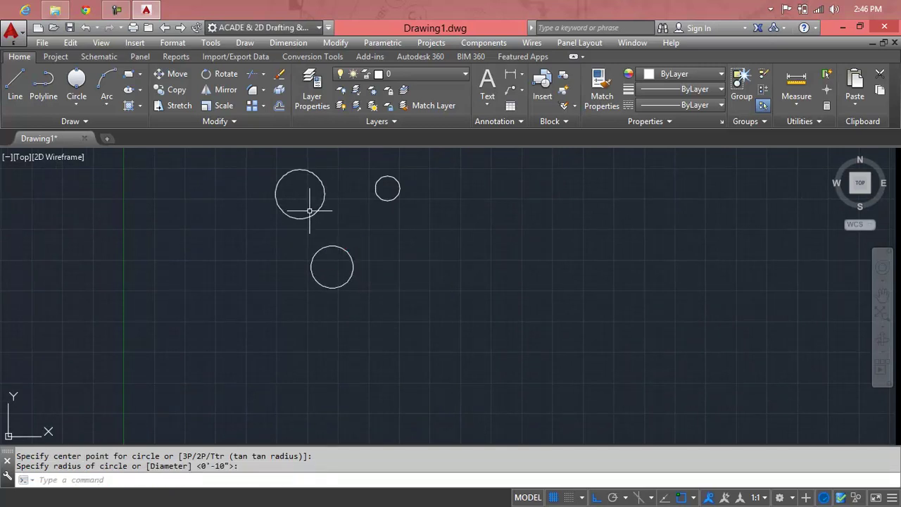
{"action": "left_click", "coordinate": [332, 245]}
{"action": "left_click", "coordinate": [332, 266]}
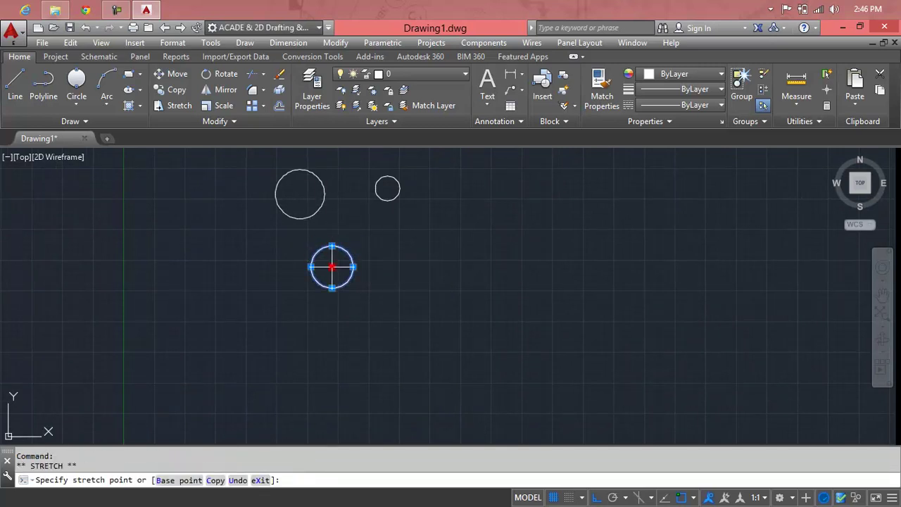
{"action": "left_click", "coordinate": [357, 266]}
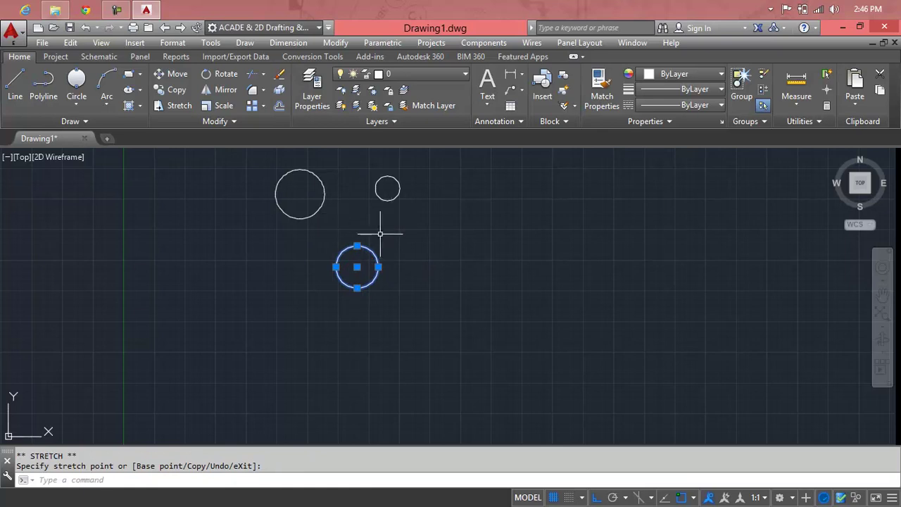
{"action": "key", "text": "Escape"}
{"action": "key", "text": "Escape"}
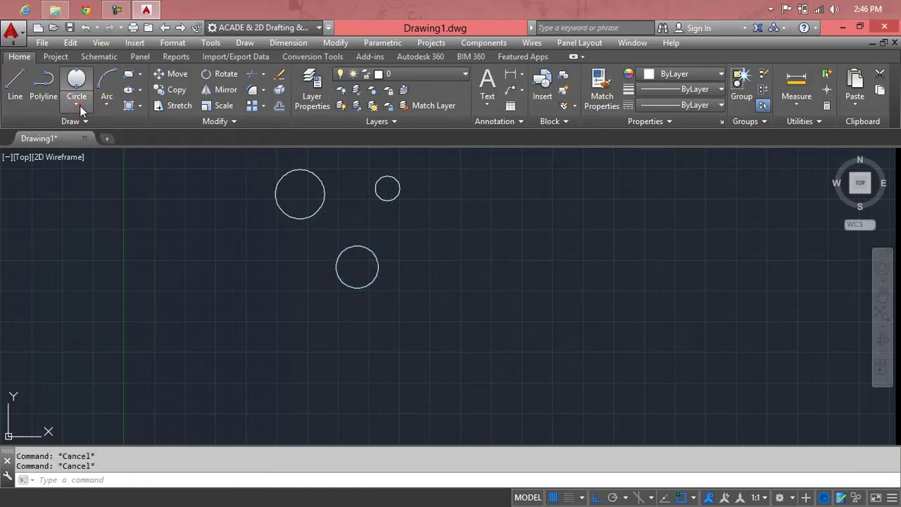
- Draw a 3-Point circle through the left, small and lower circles
{"action": "left_click", "coordinate": [76, 106]}
{"action": "left_click", "coordinate": [98, 209]}
{"action": "scroll", "coordinate": [342, 221], "scroll_direction": "up", "scroll_amount": 2}
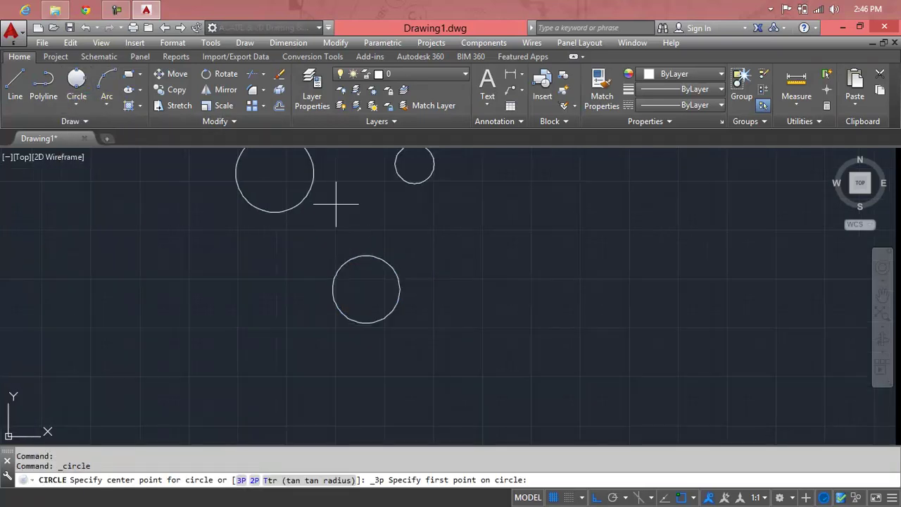
{"action": "left_click", "coordinate": [314, 176]}
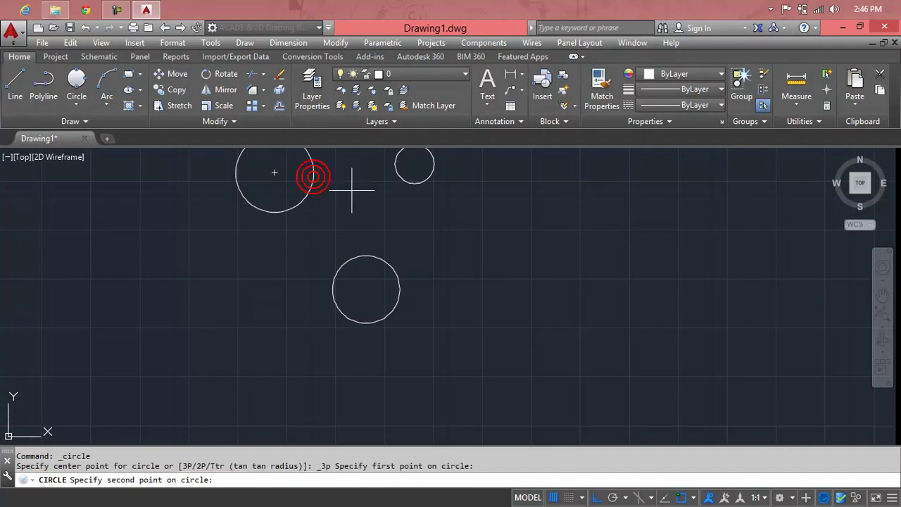
{"action": "left_click", "coordinate": [406, 187]}
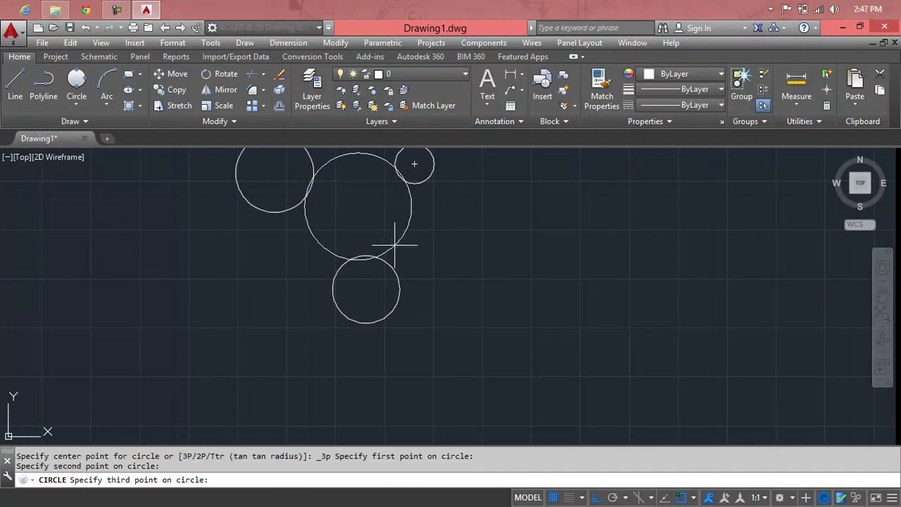
{"action": "left_click", "coordinate": [369, 256]}
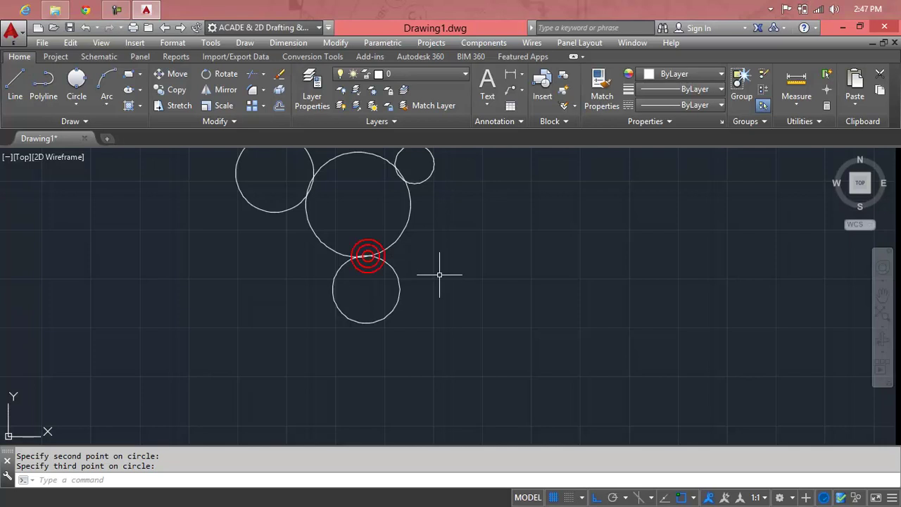
- Select and erase the three-point circle
{"action": "middle_click_drag", "start_coordinate": [402, 215], "coordinate": [407, 255]}
{"action": "scroll", "coordinate": [407, 211], "scroll_direction": "up", "scroll_amount": 4}
{"action": "scroll", "coordinate": [407, 211], "scroll_direction": "up", "scroll_amount": 4}
{"action": "scroll", "coordinate": [406, 211], "scroll_direction": "down", "scroll_amount": 2}
{"action": "scroll", "coordinate": [405, 212], "scroll_direction": "down", "scroll_amount": 4}
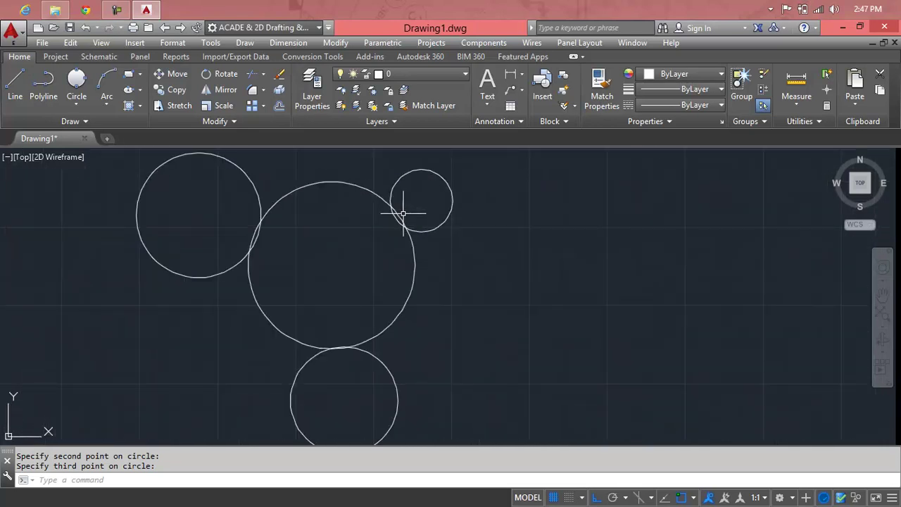
{"action": "left_click", "coordinate": [336, 185]}
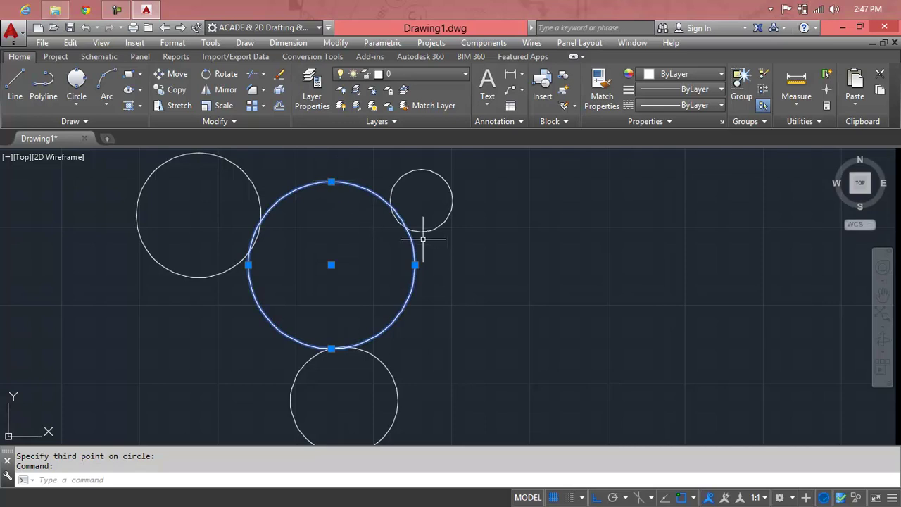
{"action": "key", "text": "Delete"}
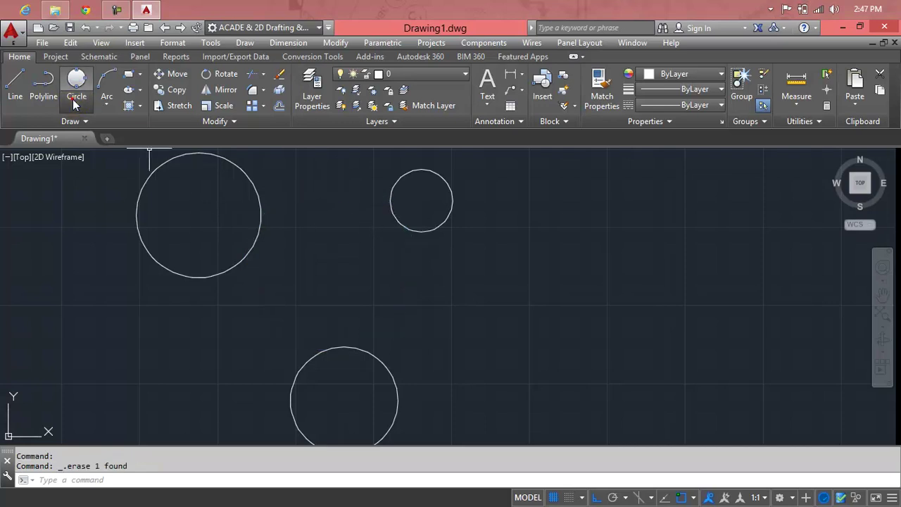
- Erase only the small upper-right circle, undoing an accidental erase of the bottom one
{"action": "left_click", "coordinate": [77, 106]}
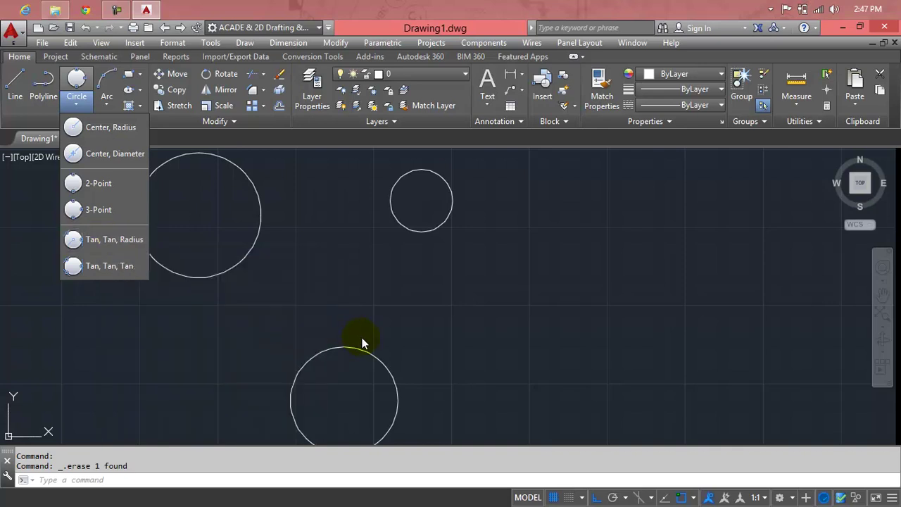
{"action": "left_click", "coordinate": [354, 348]}
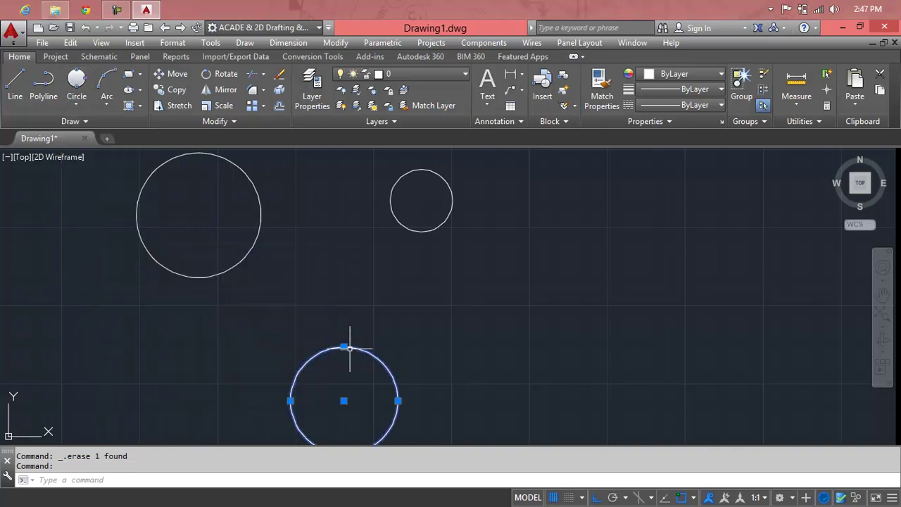
{"action": "left_click", "coordinate": [412, 233]}
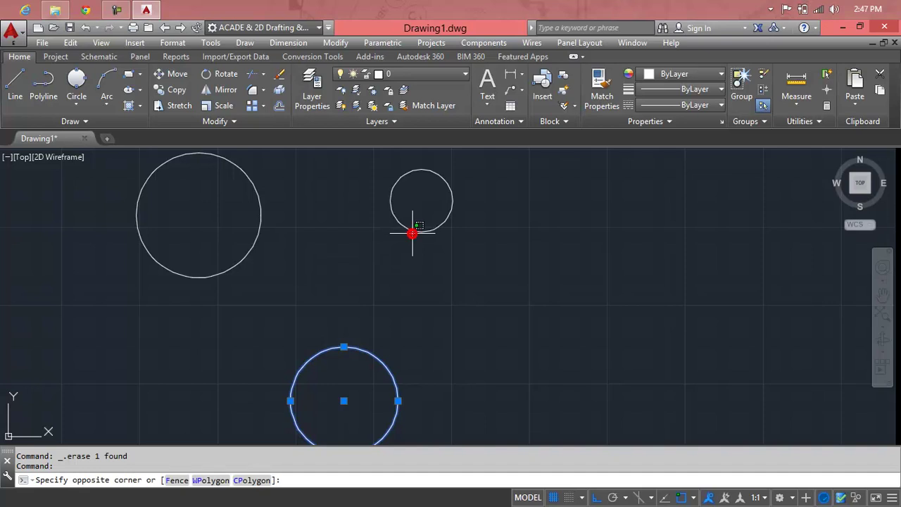
{"action": "left_click", "coordinate": [413, 231]}
{"action": "left_click", "coordinate": [416, 231]}
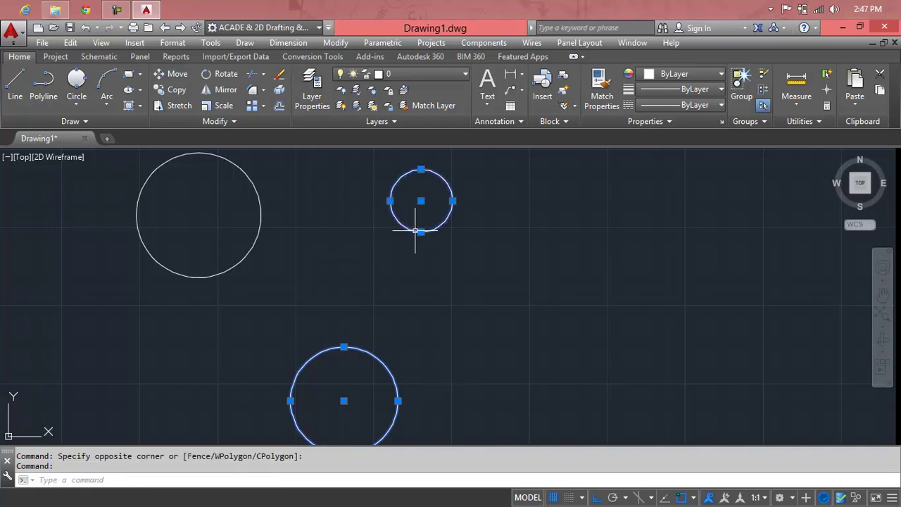
{"action": "key", "text": "Delete"}
{"action": "key", "text": "ctrl+z"}
{"action": "left_click", "coordinate": [409, 232]}
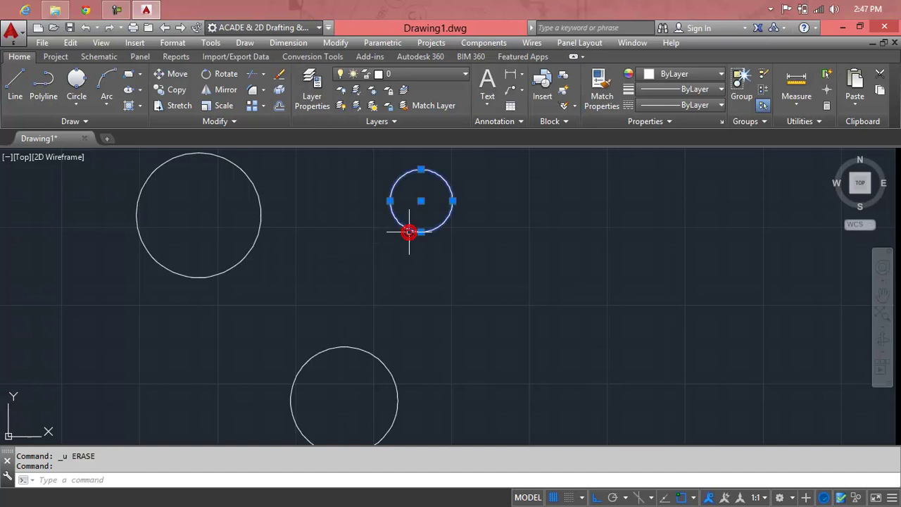
{"action": "key", "text": "Delete"}
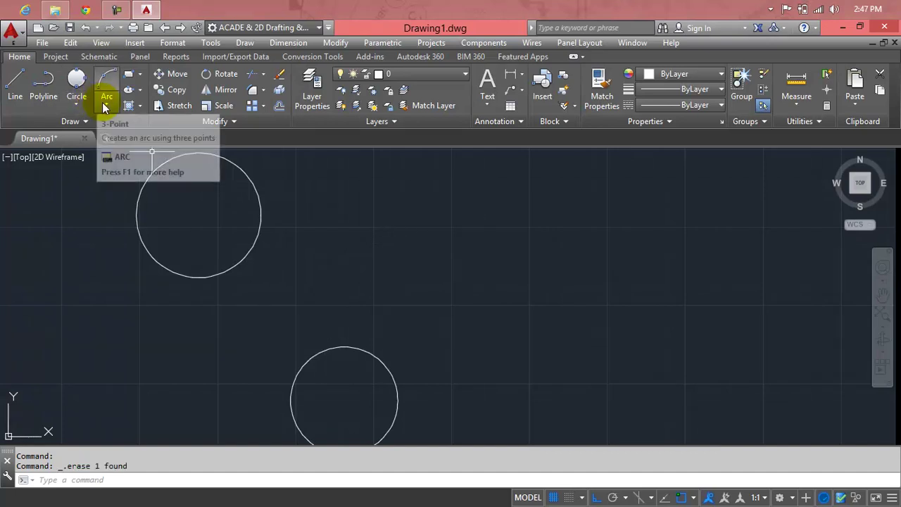
{"action": "left_click", "coordinate": [73, 103]}
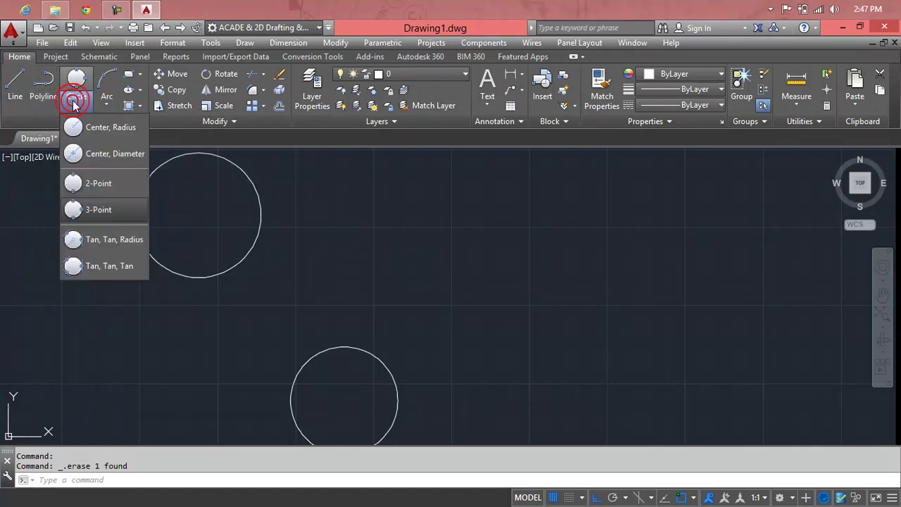
{"action": "left_click", "coordinate": [109, 239]}
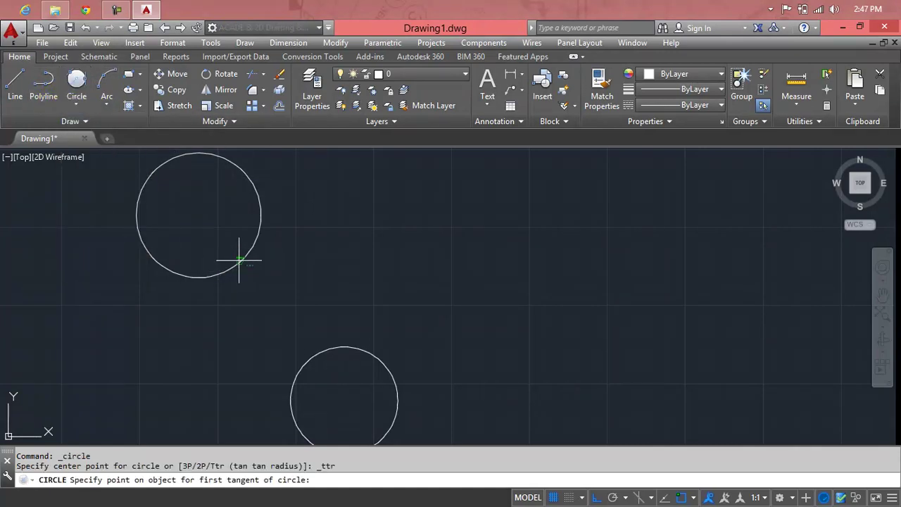
{"action": "left_click", "coordinate": [239, 260]}
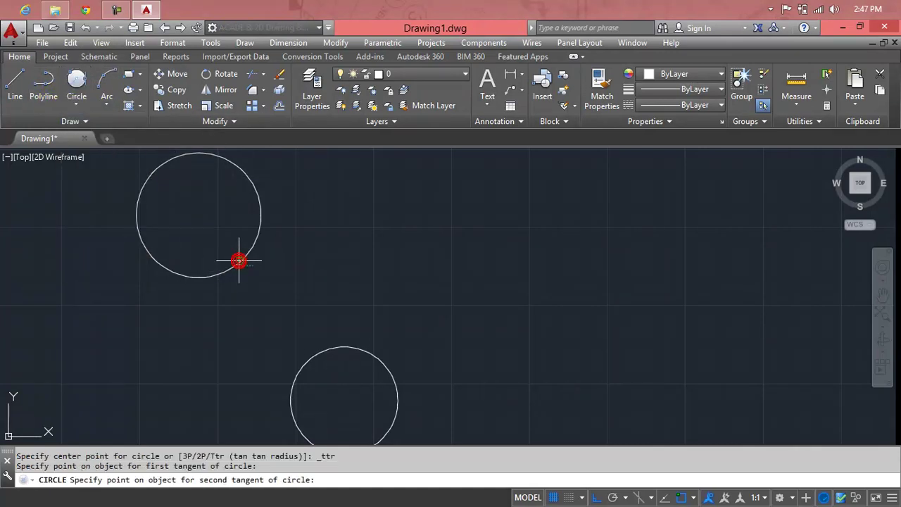
{"action": "left_click", "coordinate": [314, 357]}
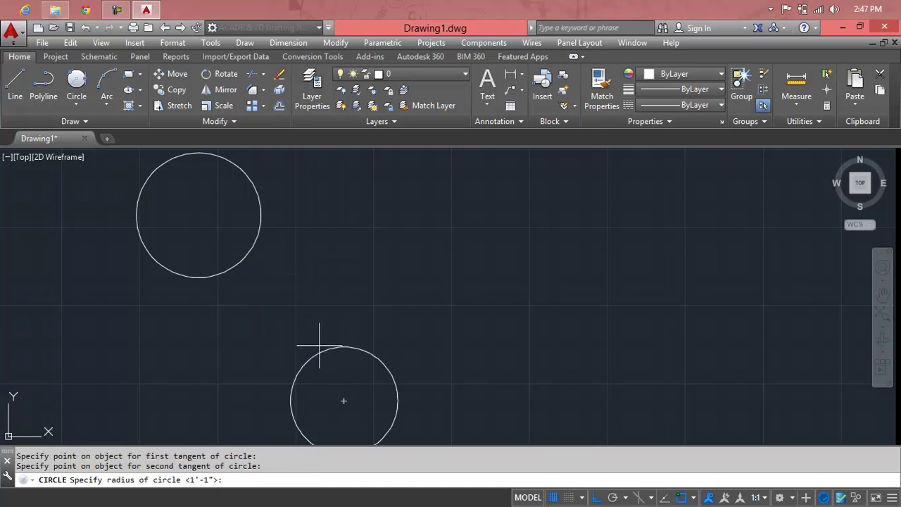
{"action": "type", "text": "20"}
{"action": "key", "text": "Return"}
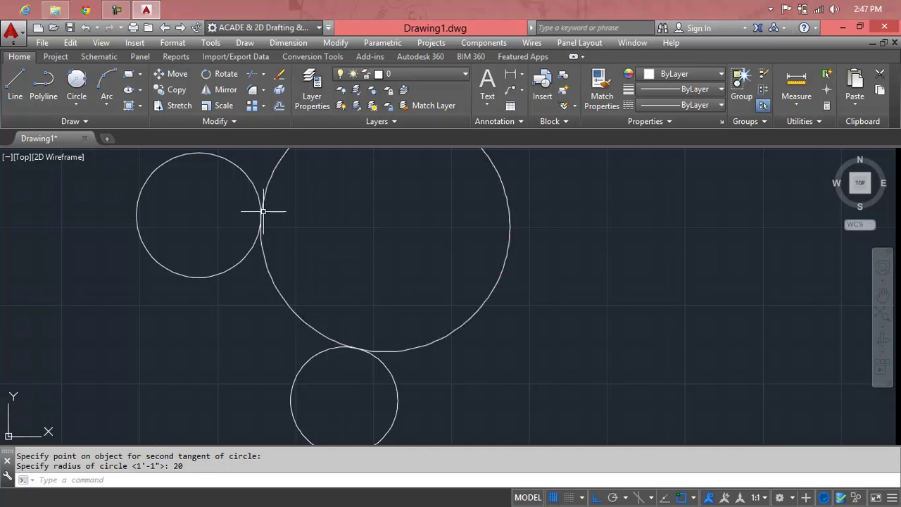
{"action": "scroll", "coordinate": [475, 201], "scroll_direction": "down", "scroll_amount": 2}
{"action": "middle_click_drag", "start_coordinate": [474, 202], "coordinate": [437, 283]}
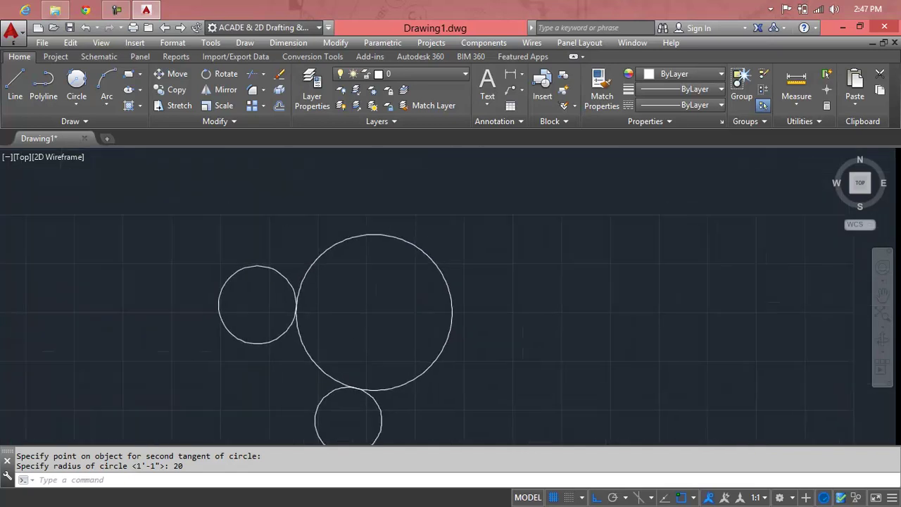
{"action": "left_click", "coordinate": [442, 274]}
{"action": "key", "text": "Delete"}
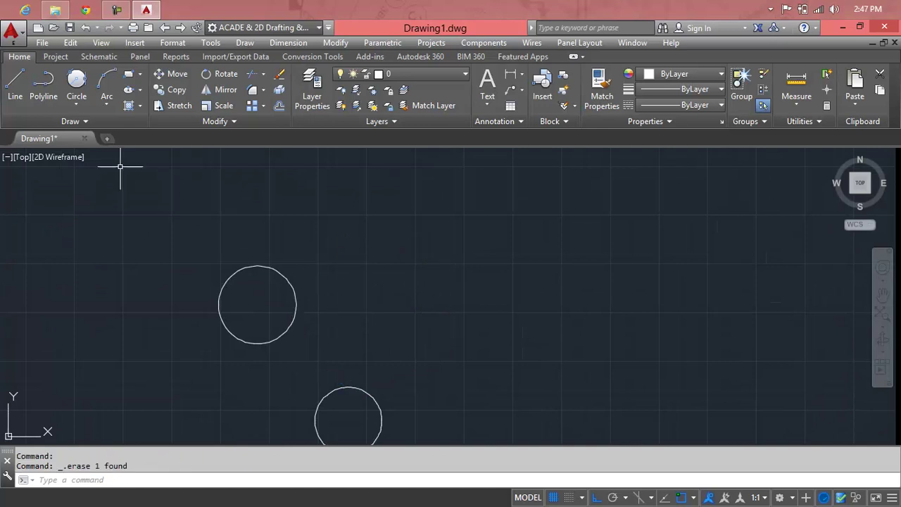
{"action": "left_click", "coordinate": [79, 105]}
{"action": "left_click", "coordinate": [101, 240]}
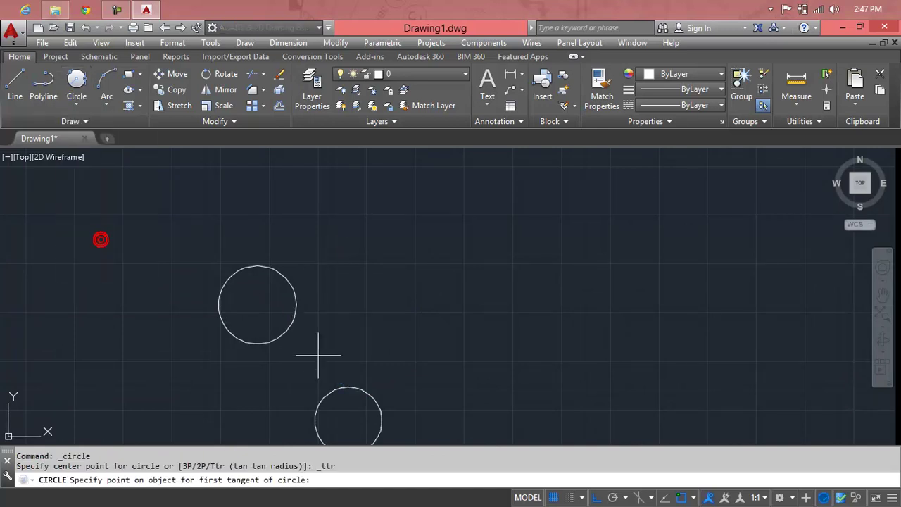
{"action": "left_click", "coordinate": [287, 330]}
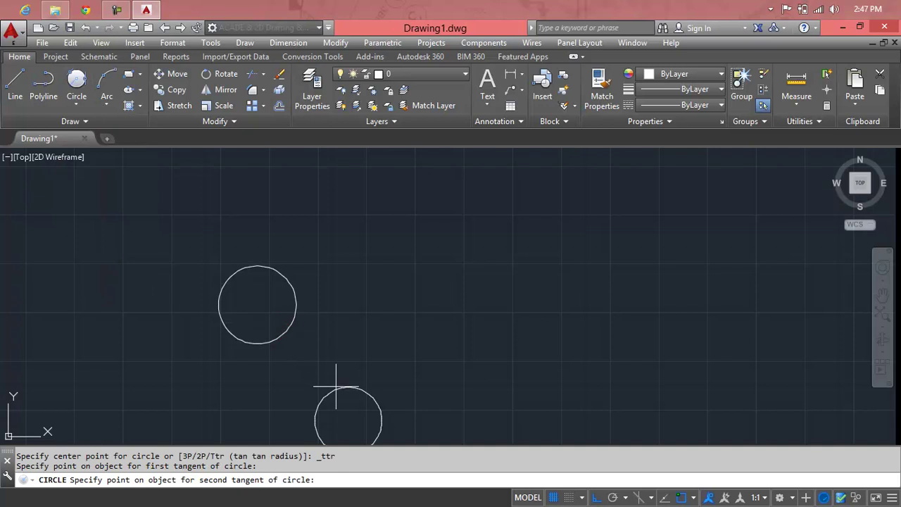
{"action": "left_click", "coordinate": [337, 388]}
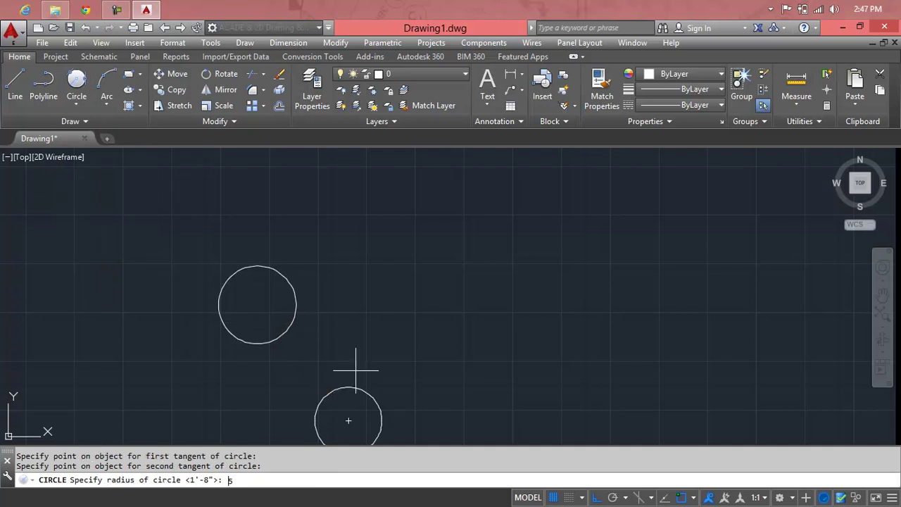
{"action": "key", "text": "Return"}
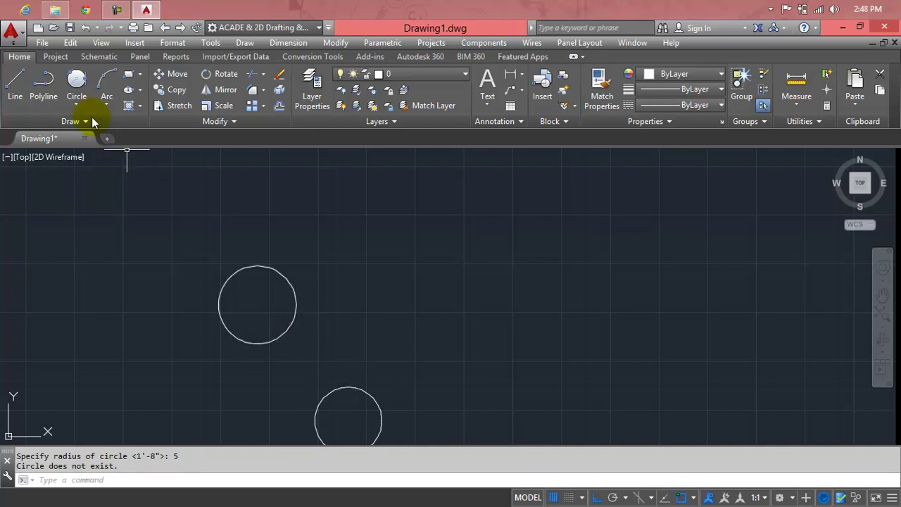
- Draw a radius-20 Tan, Tan, Radius circle tangent to the upper-left and lower circles
{"action": "left_click", "coordinate": [77, 104]}
{"action": "left_click", "coordinate": [105, 240]}
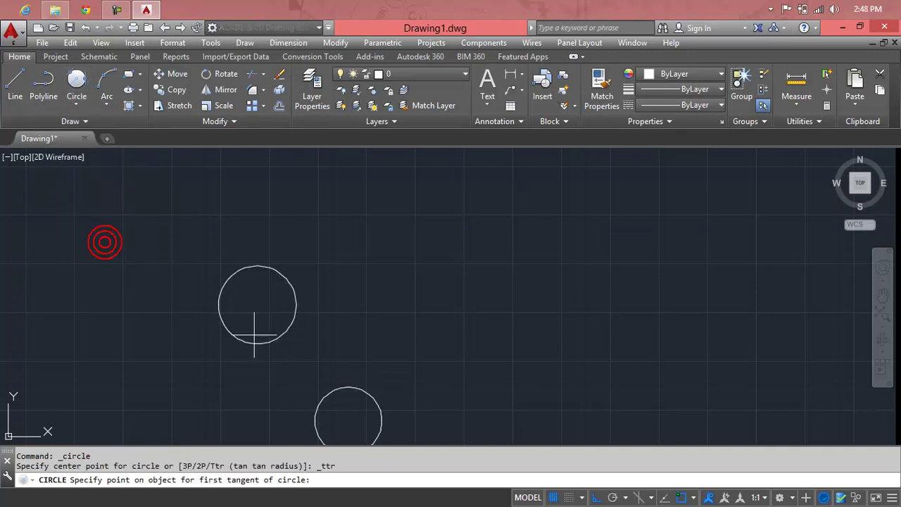
{"action": "left_click", "coordinate": [282, 333]}
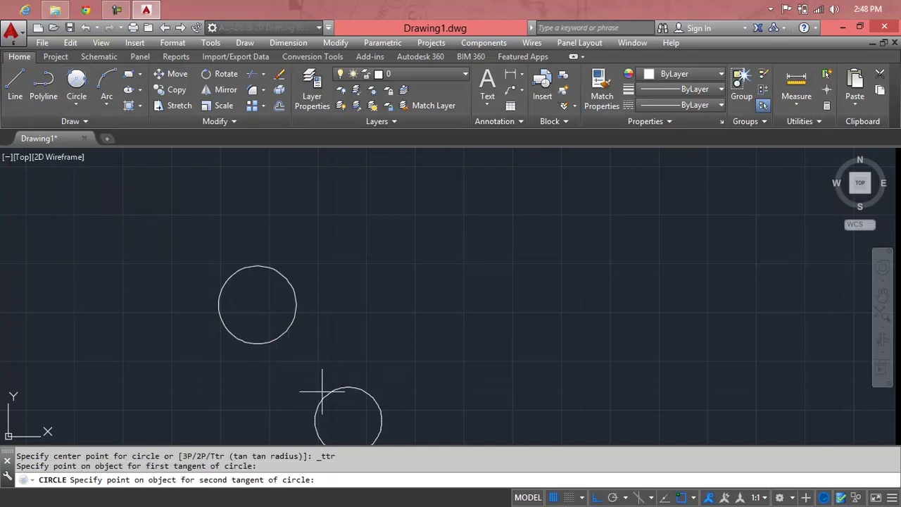
{"action": "left_click", "coordinate": [331, 381]}
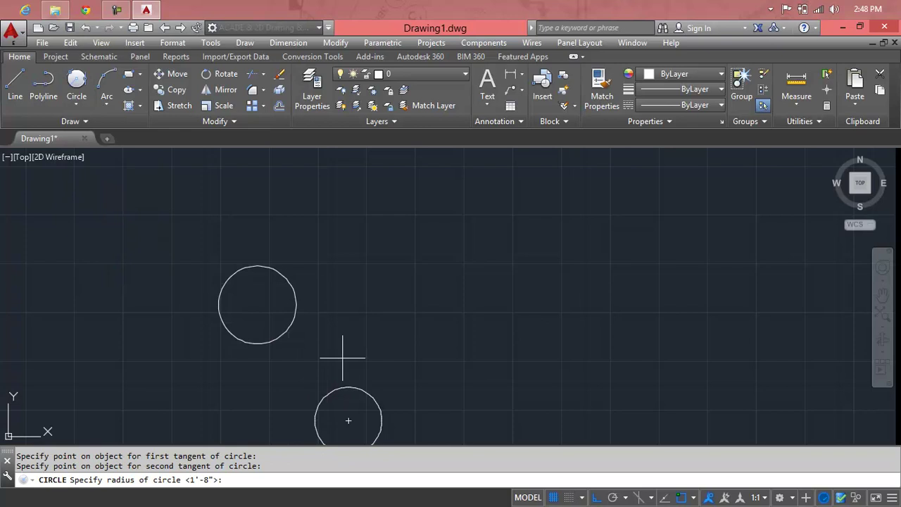
{"action": "type", "text": "20"}
{"action": "key", "text": "Return"}
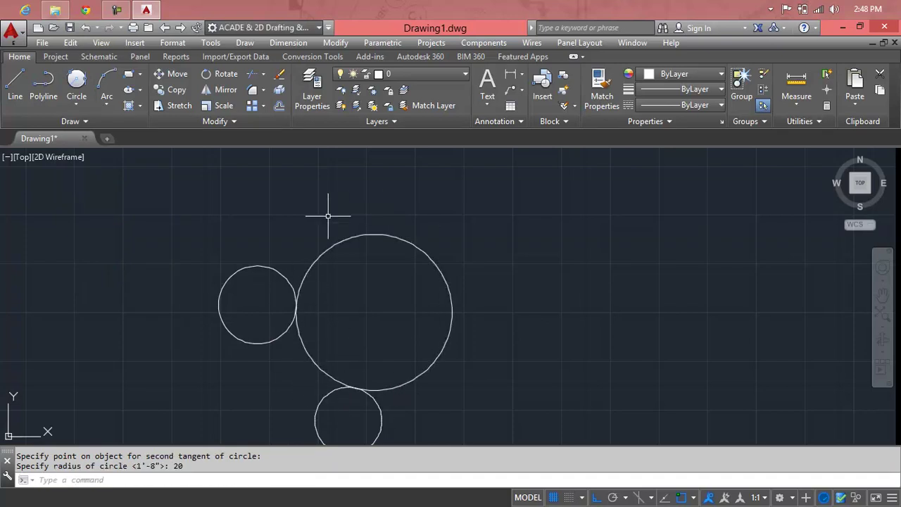
- Drag the radius-20 circle by its centre grip to the right and higher up
{"action": "left_click", "coordinate": [421, 252]}
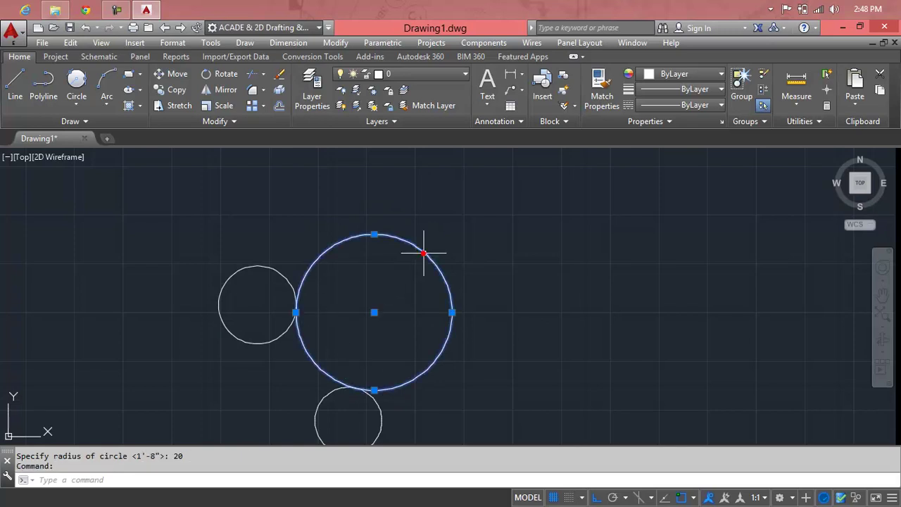
{"action": "left_click", "coordinate": [374, 313]}
{"action": "left_click", "coordinate": [560, 227]}
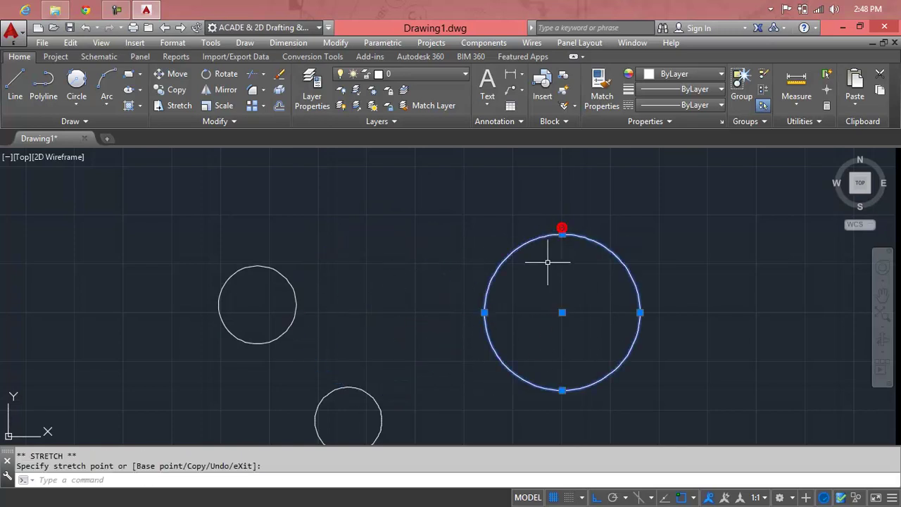
{"action": "left_click", "coordinate": [562, 312]}
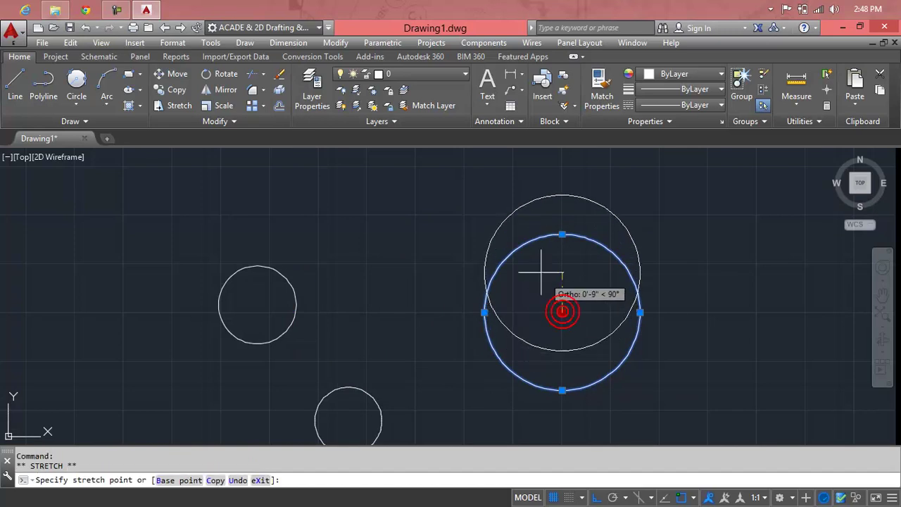
{"action": "left_click", "coordinate": [516, 242]}
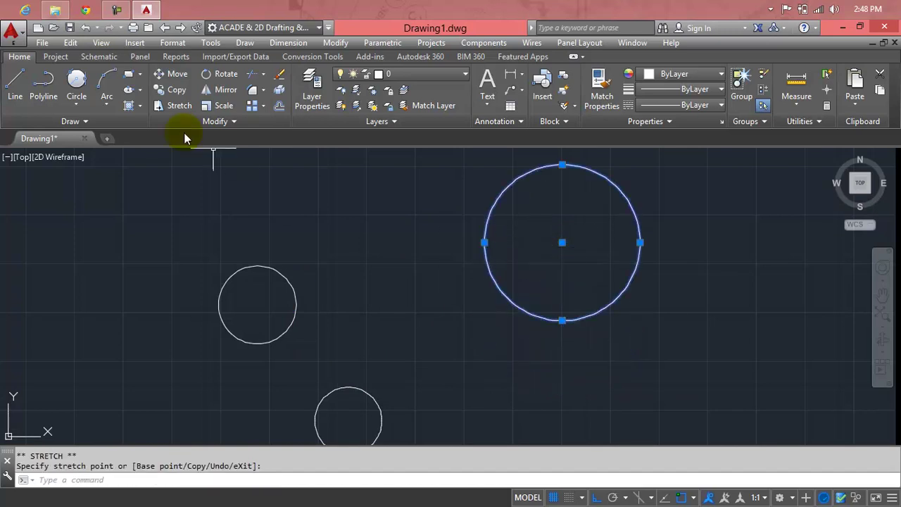
{"action": "left_click", "coordinate": [80, 100]}
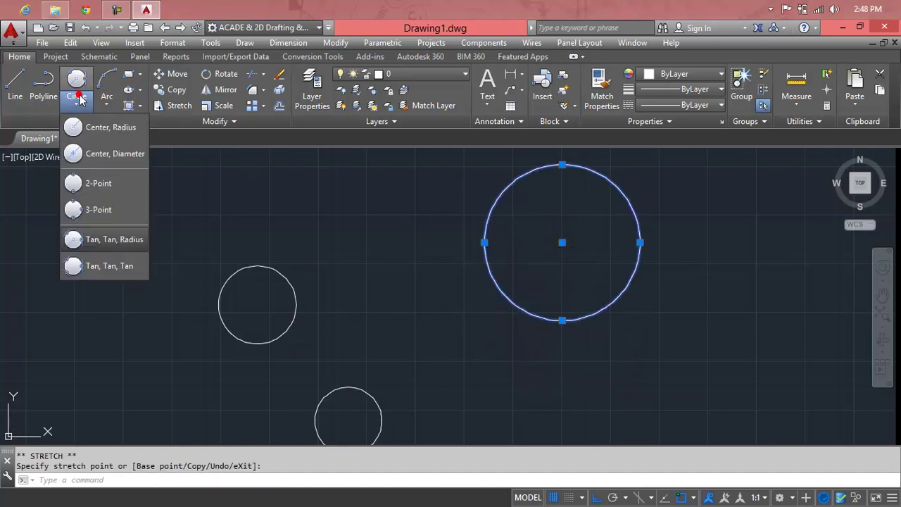
- Draw a Tan, Tan, Tan circle touching the left, lower and upper-right circles
{"action": "left_click", "coordinate": [105, 267]}
{"action": "left_click", "coordinate": [296, 294]}
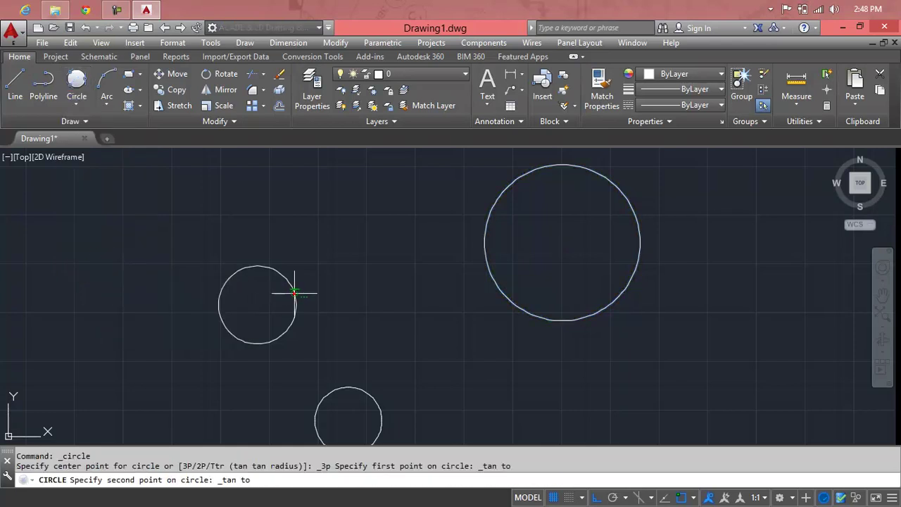
{"action": "left_click", "coordinate": [363, 392]}
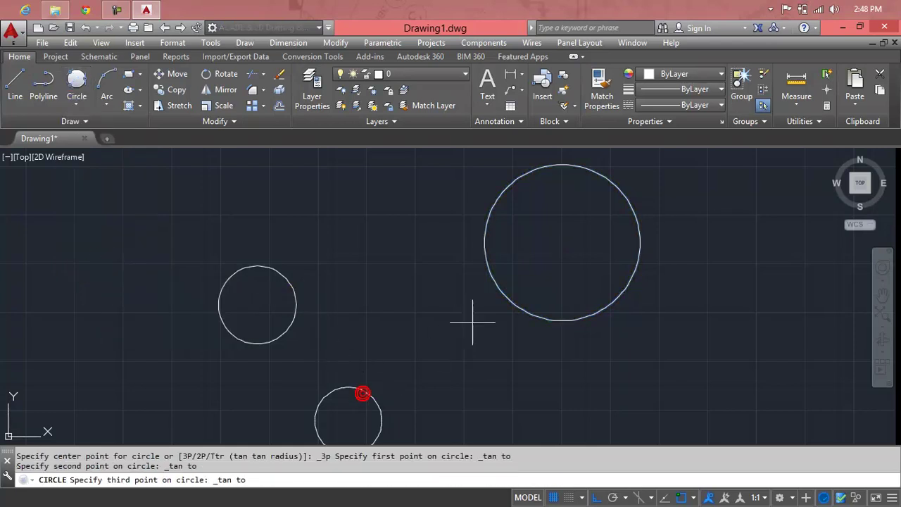
{"action": "left_click", "coordinate": [490, 268]}
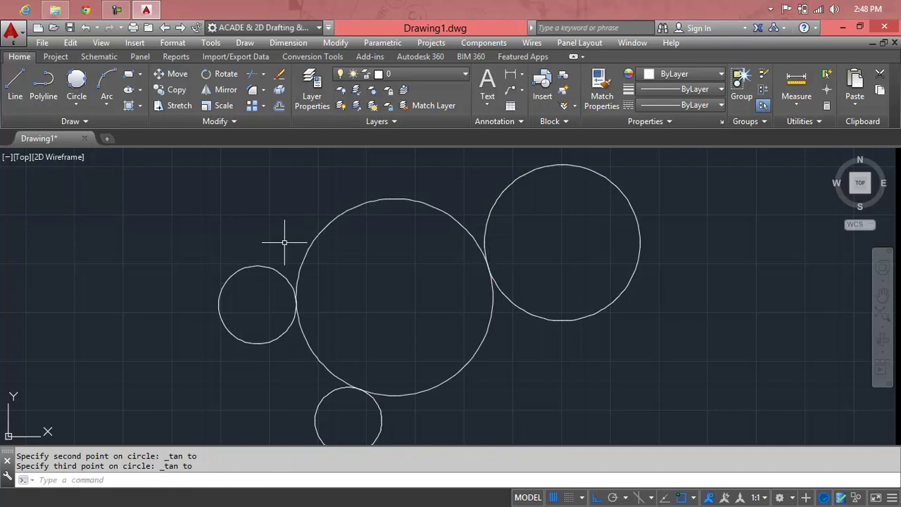
{"action": "scroll", "coordinate": [480, 273], "scroll_direction": "up", "scroll_amount": 5}
{"action": "scroll", "coordinate": [555, 227], "scroll_direction": "up", "scroll_amount": 3}
{"action": "scroll", "coordinate": [555, 227], "scroll_direction": "up", "scroll_amount": 3}
{"action": "scroll", "coordinate": [555, 227], "scroll_direction": "up", "scroll_amount": 2}
{"action": "scroll", "coordinate": [545, 310], "scroll_direction": "down", "scroll_amount": 10}
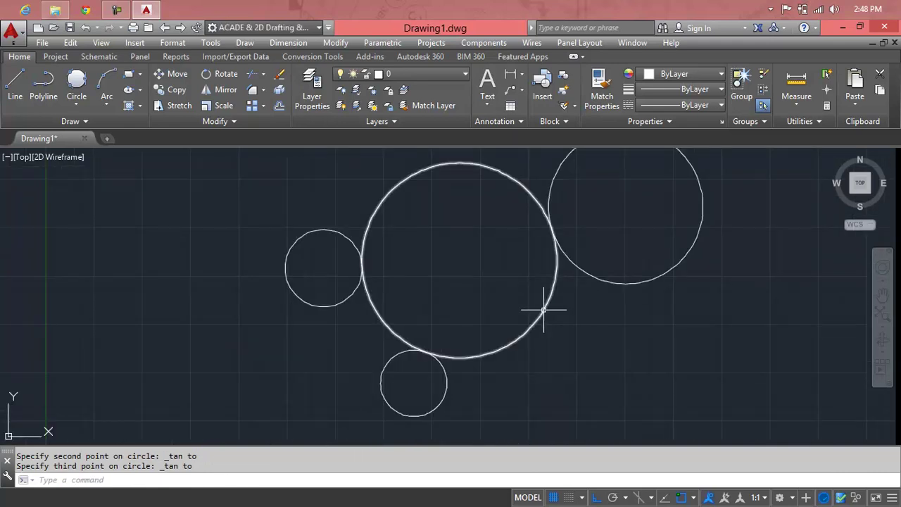
{"action": "scroll", "coordinate": [544, 310], "scroll_direction": "down", "scroll_amount": 5}
- Window-select all four circles and delete them, leaving the canvas empty
{"action": "left_click", "coordinate": [650, 234]}
{"action": "left_click", "coordinate": [429, 374]}
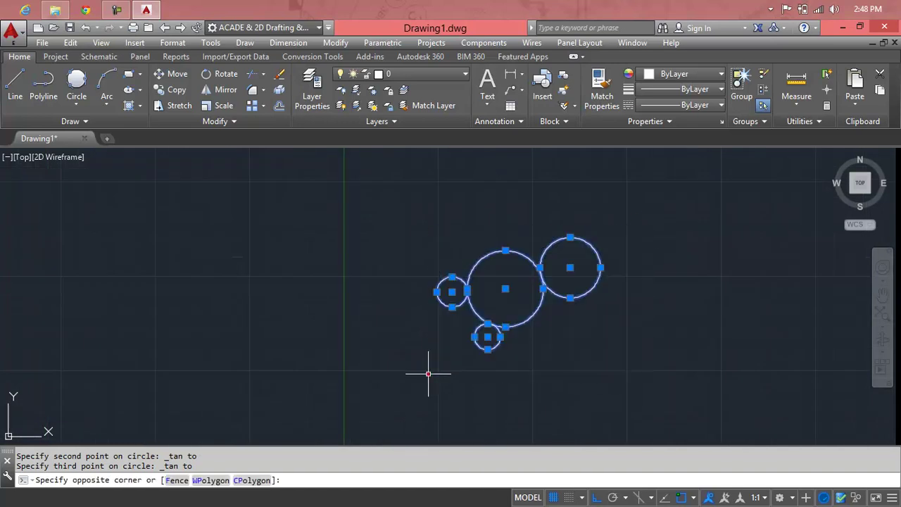
{"action": "key", "text": "Delete"}
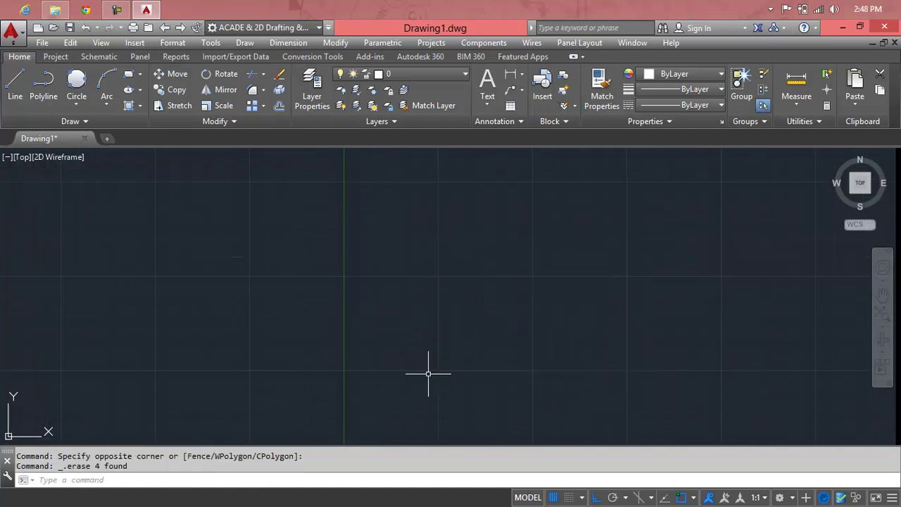
{"action": "left_click", "coordinate": [89, 105]}
{"action": "left_click", "coordinate": [90, 105]}
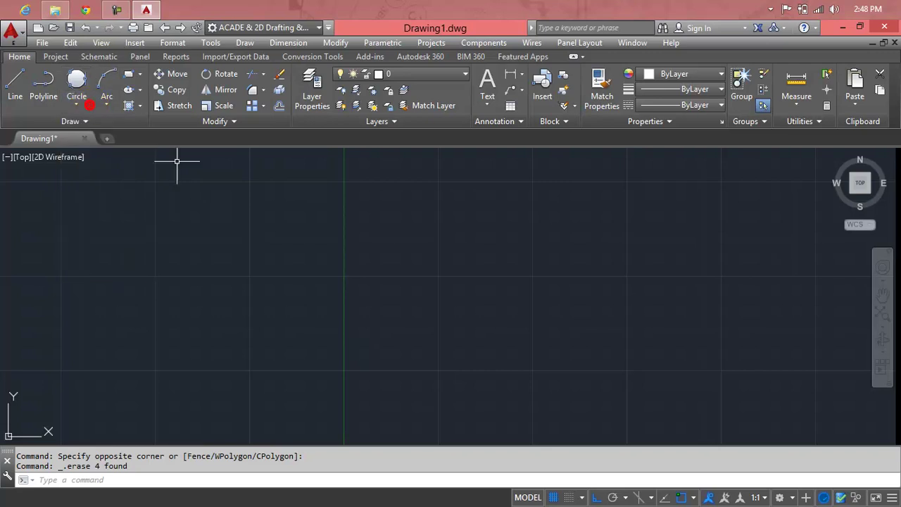